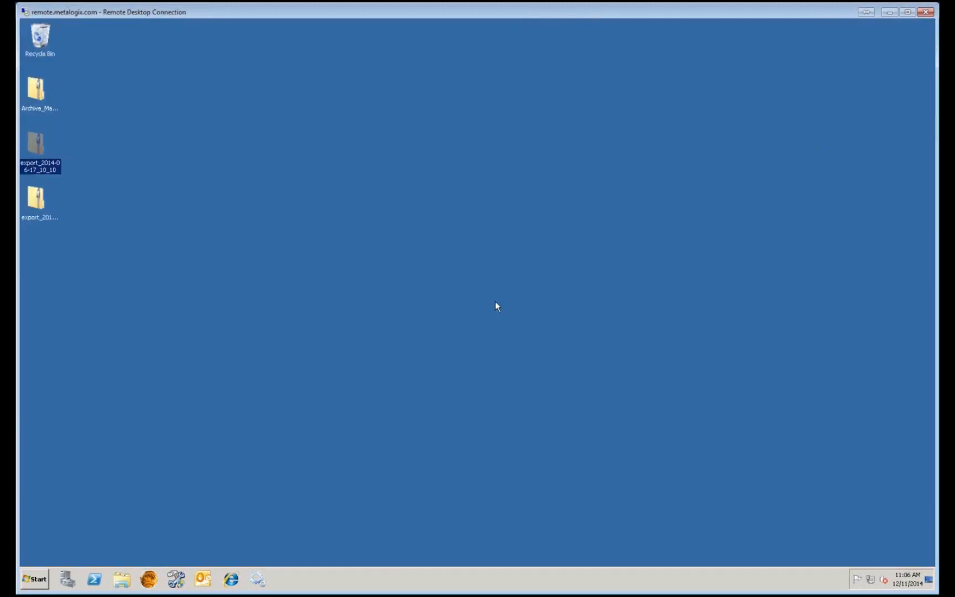
Launch Archive Manager and open the Address book Manager's Mailboxes list, showing one mailbox.
left_click(148, 579)
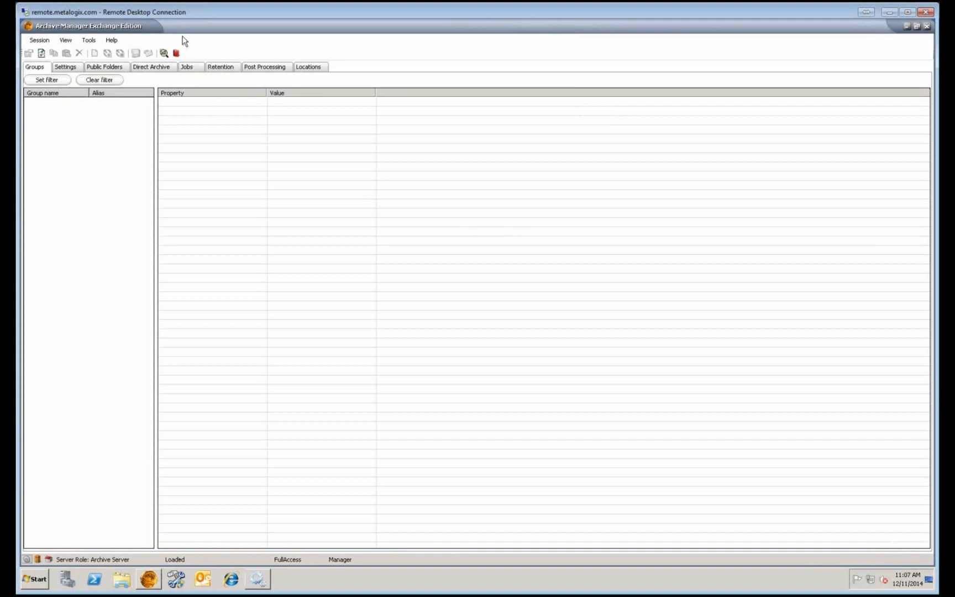
left_click(177, 53)
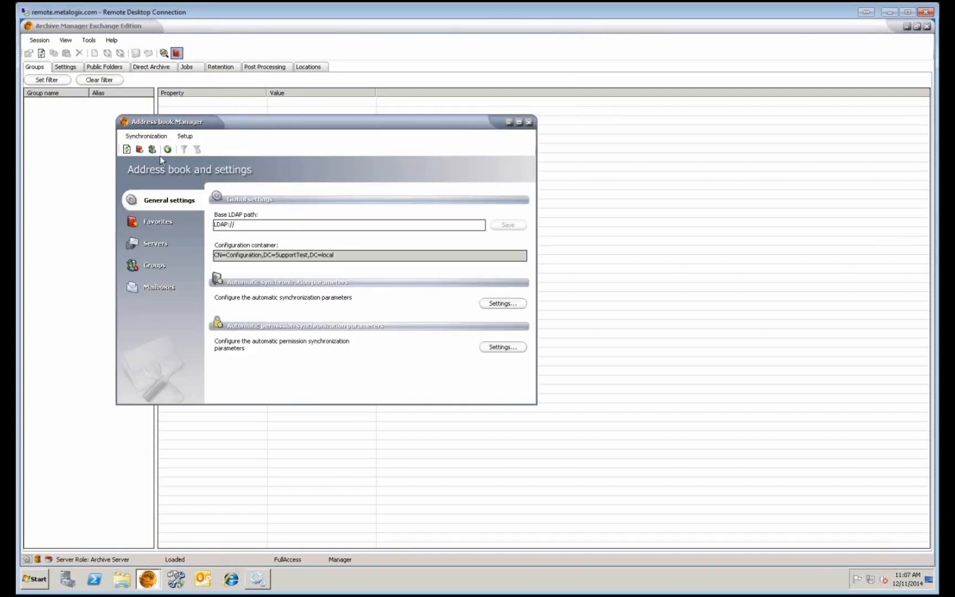
left_click(158, 290)
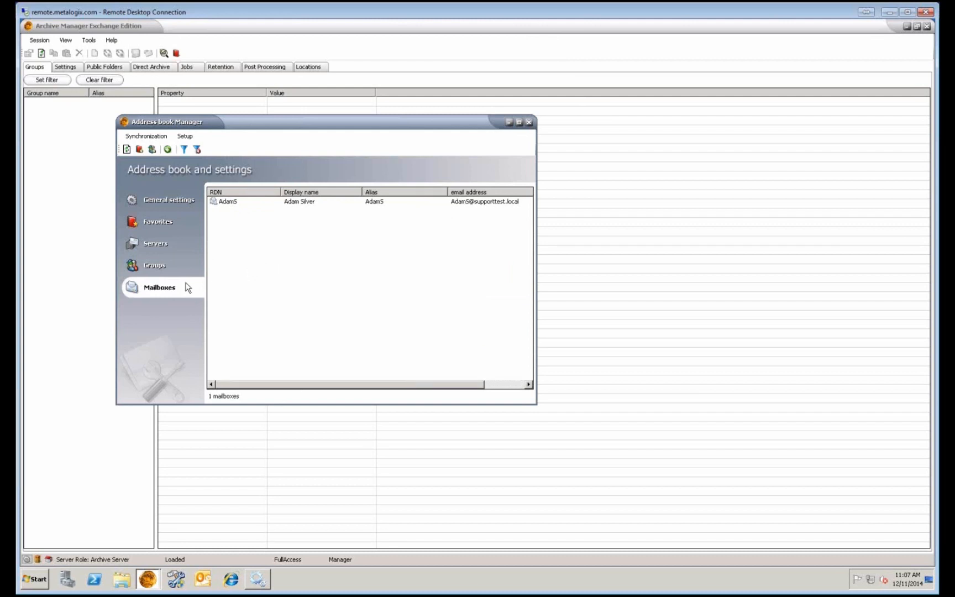
Import a second mailbox from the Active Directory domain container with the Import mailbox wizard, then select it.
right_click(386, 259)
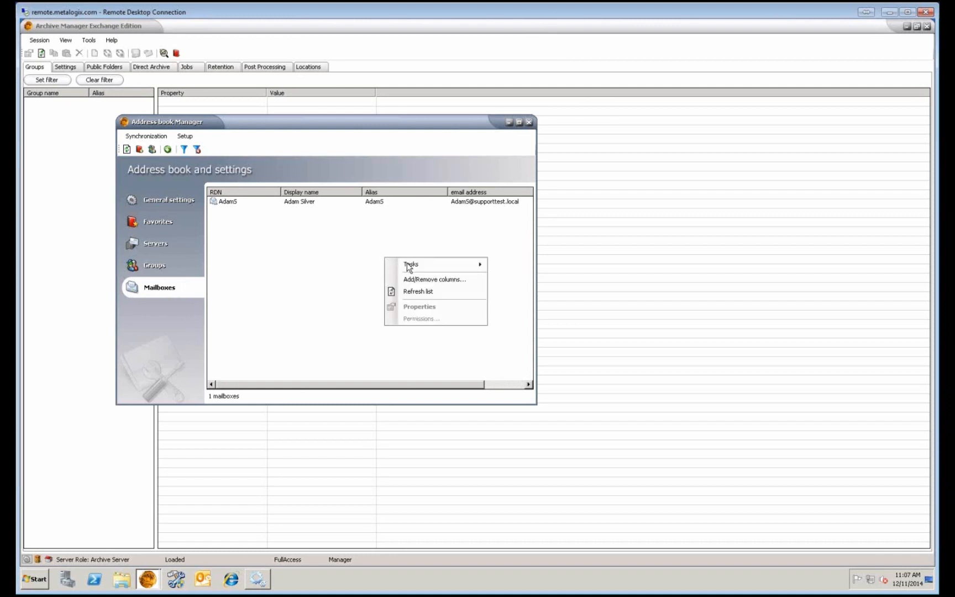
mouse_move(441, 263)
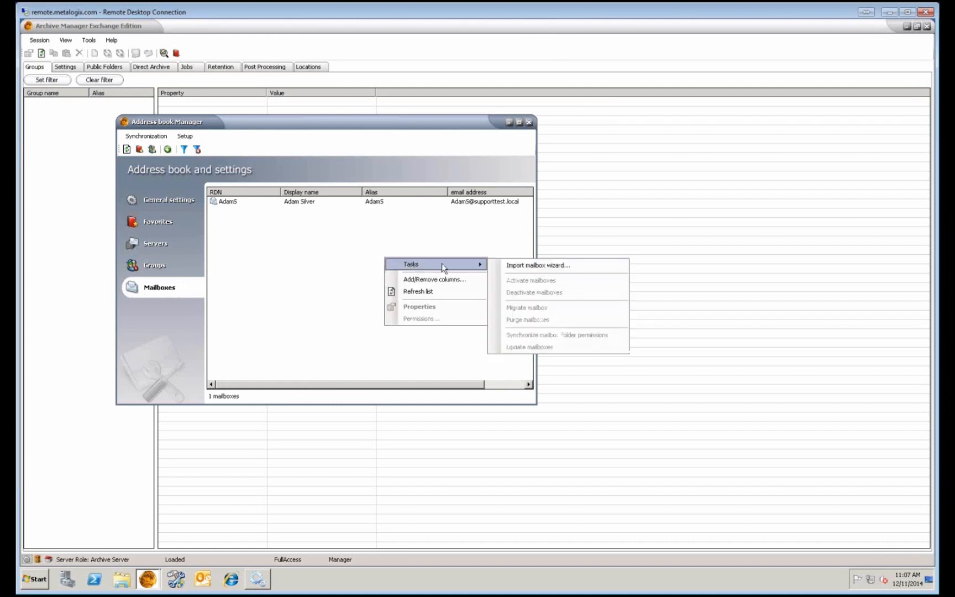
left_click(535, 265)
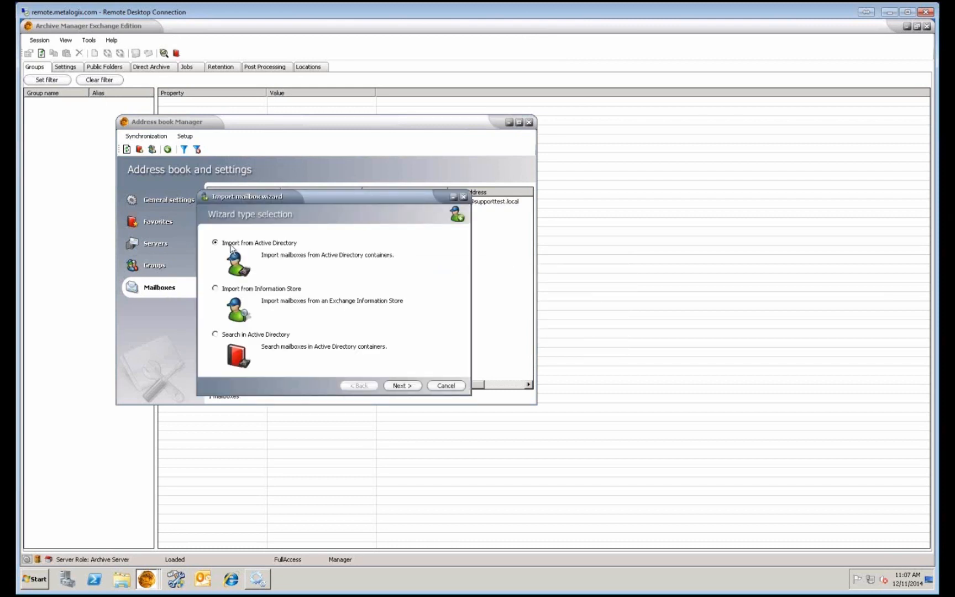
left_click(410, 387)
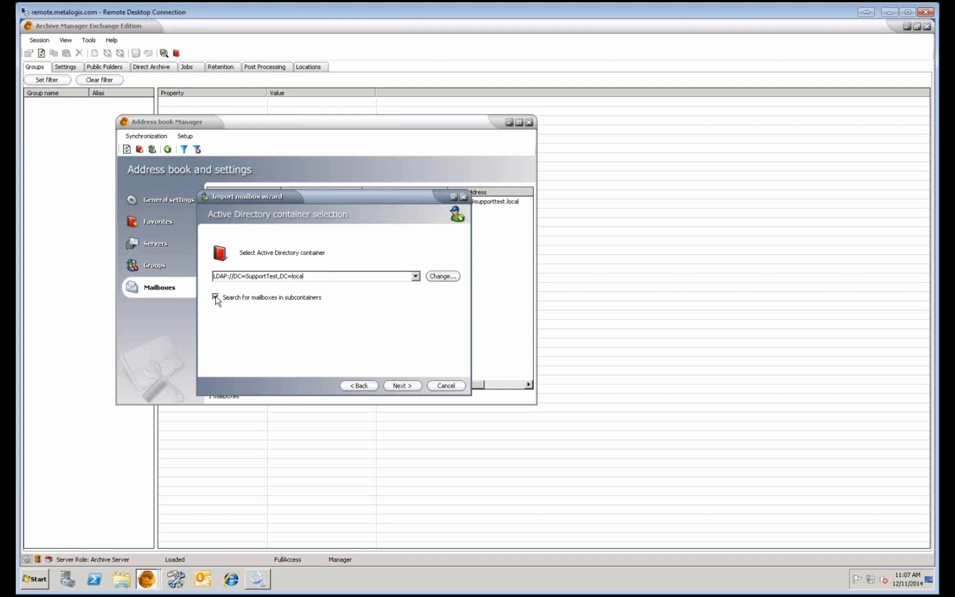
left_click(402, 385)
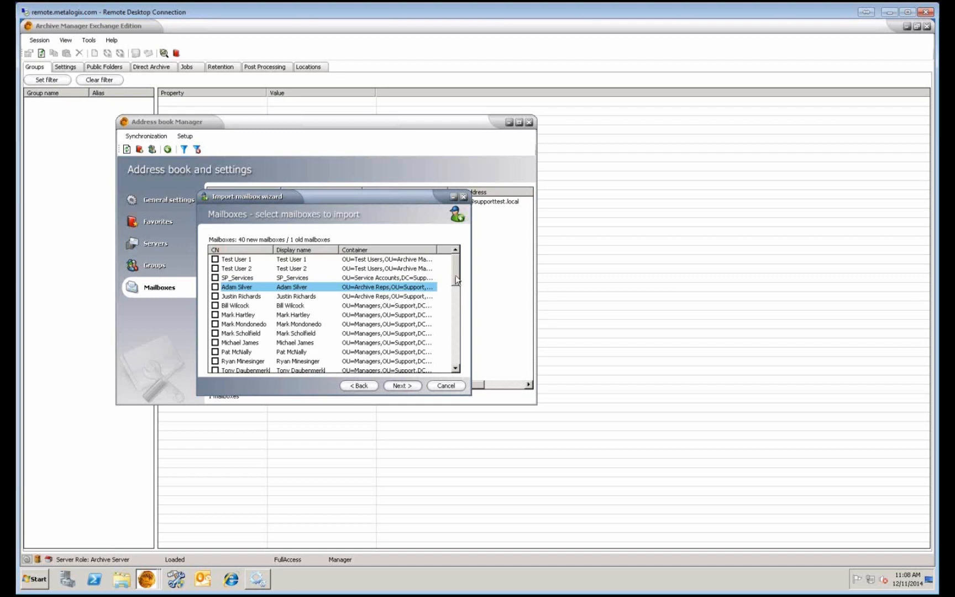
mouse_move(455, 276)
left_mouse_down()
mouse_move(462, 367)
mouse_move(450, 271)
left_mouse_up()
left_click(215, 315)
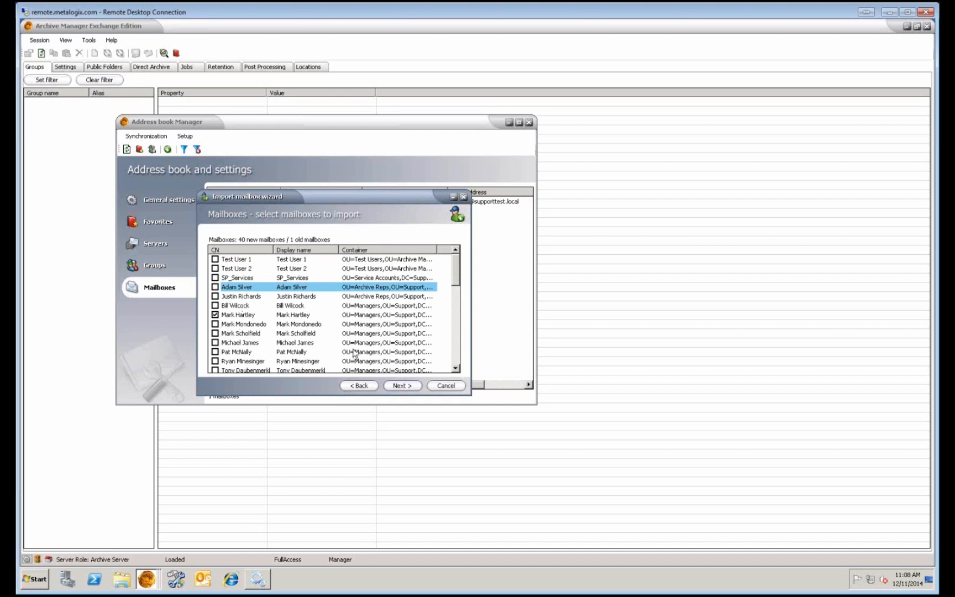
left_click(403, 385)
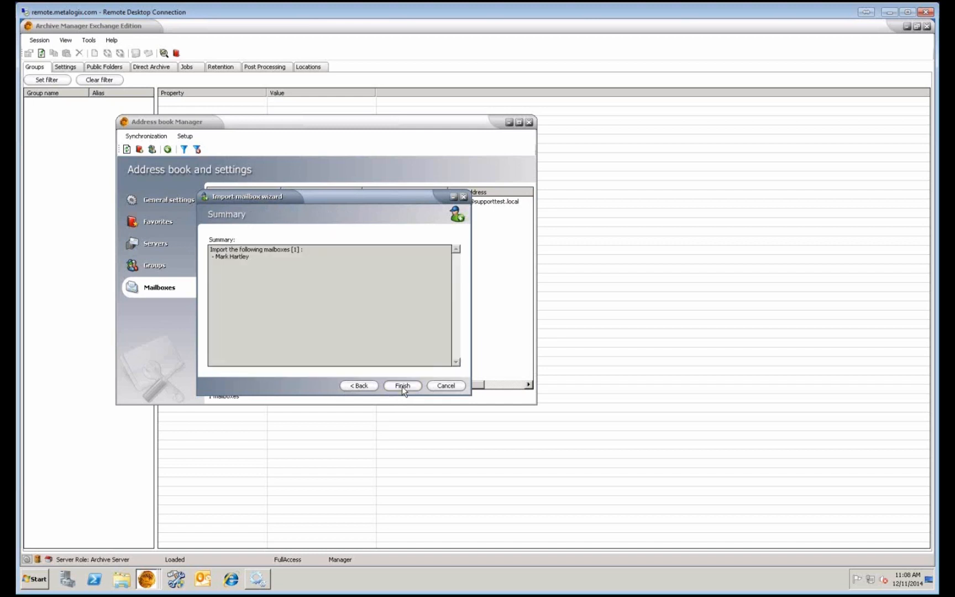
left_click(402, 387)
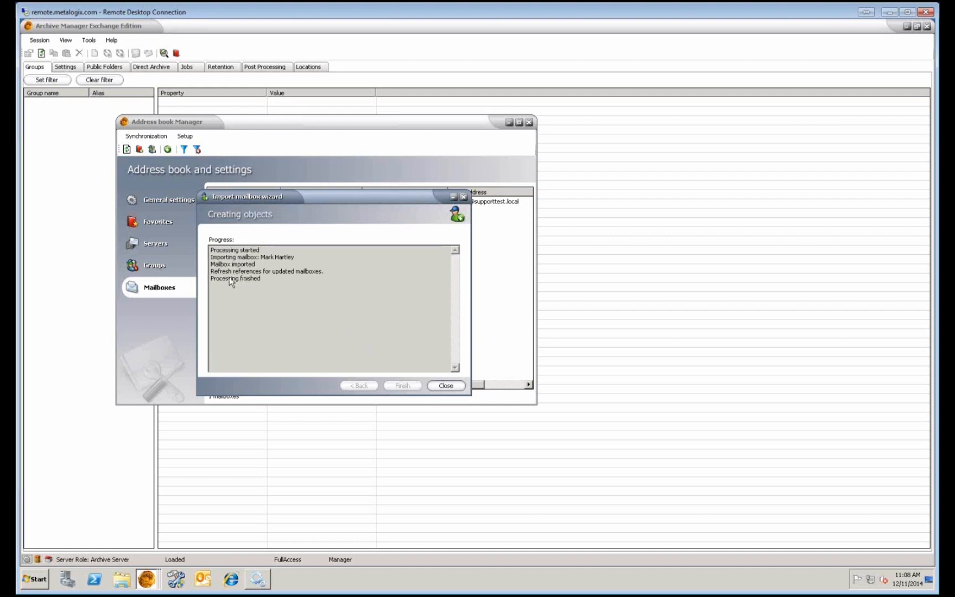
left_click(446, 385)
left_click(300, 212)
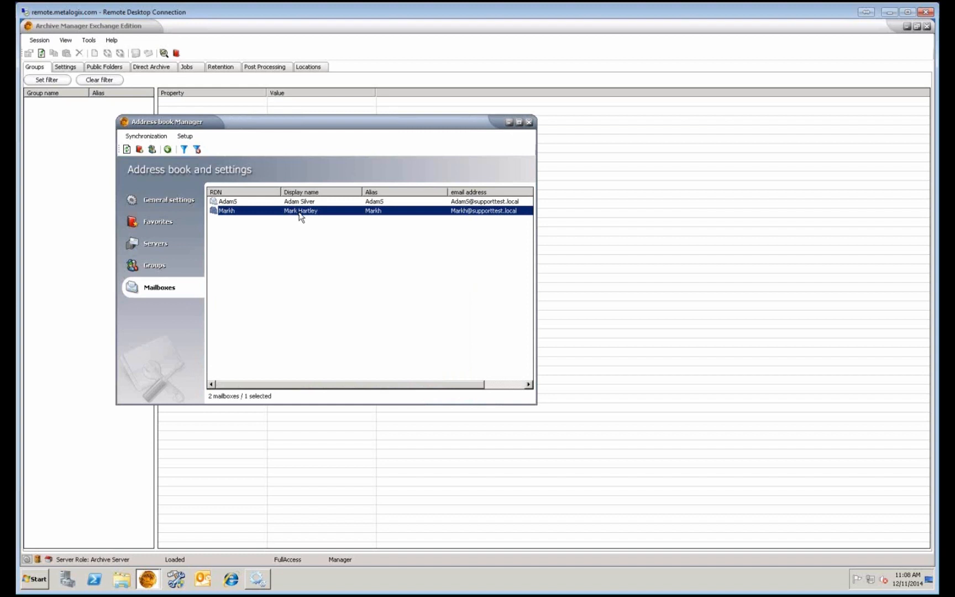
In the Groups list, use the Add group wizard to create the user-defined group 'Manual Group 1'.
left_click(167, 269)
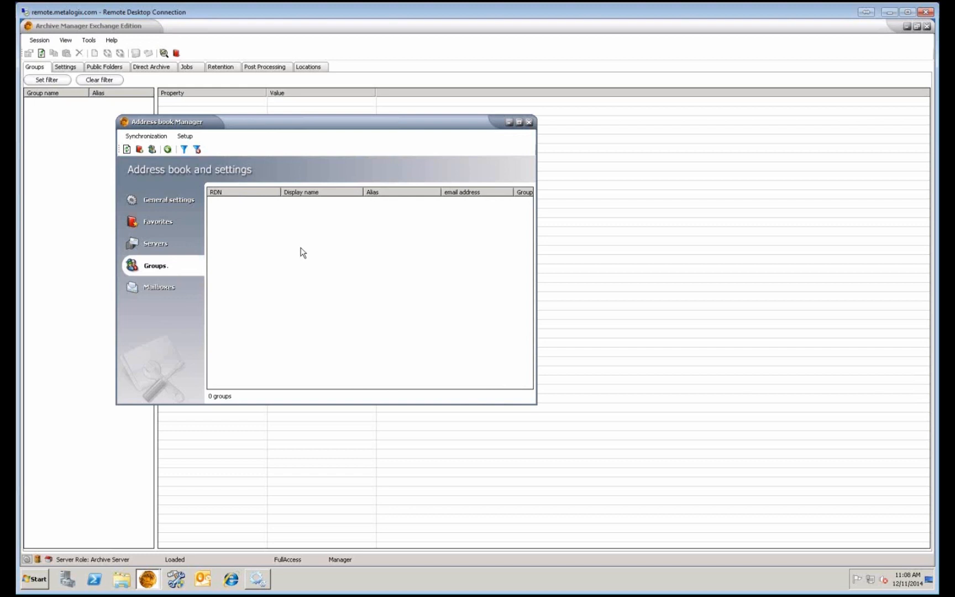
right_click(301, 248)
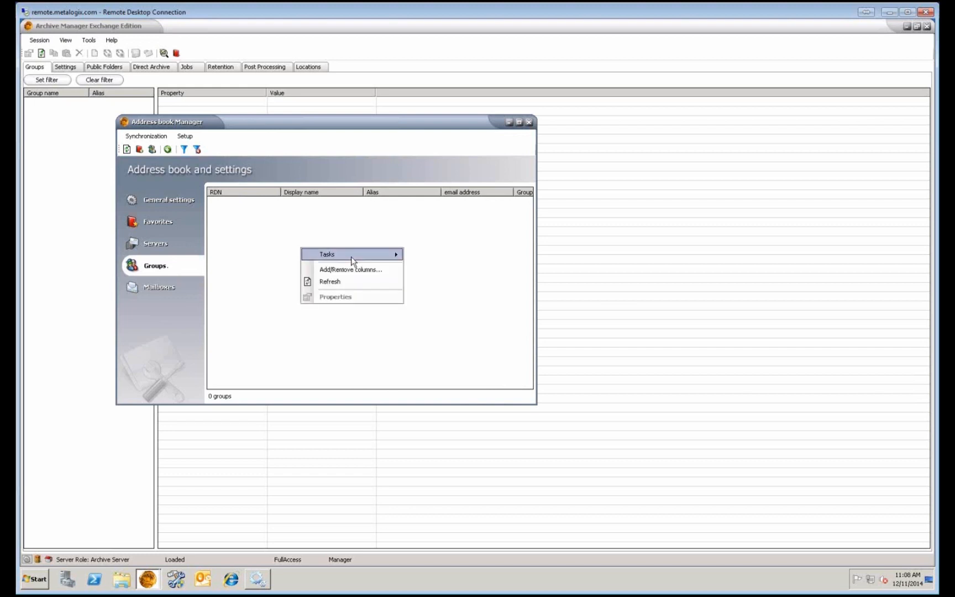
mouse_move(351, 256)
left_click(434, 256)
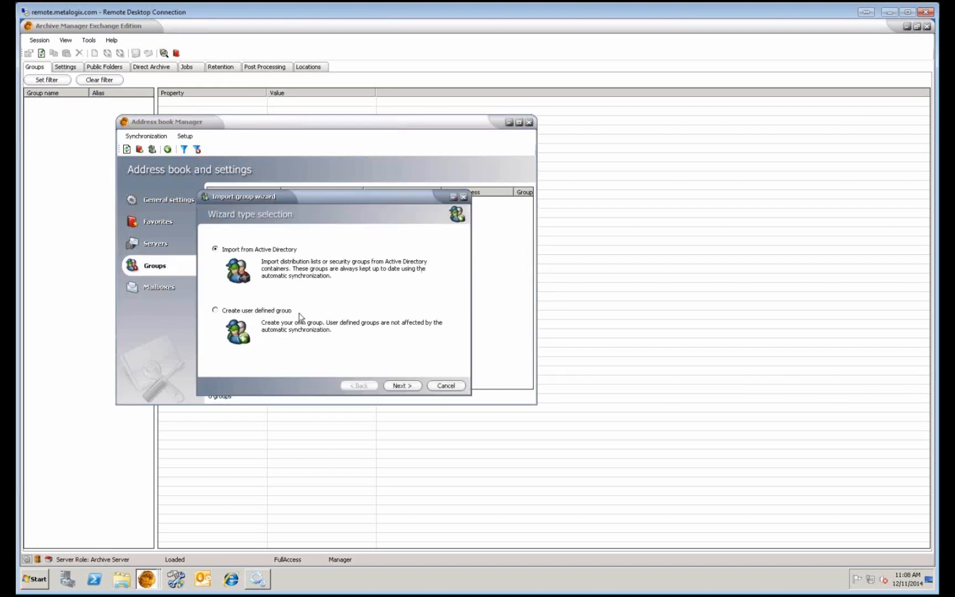
left_click(215, 311)
left_click(402, 386)
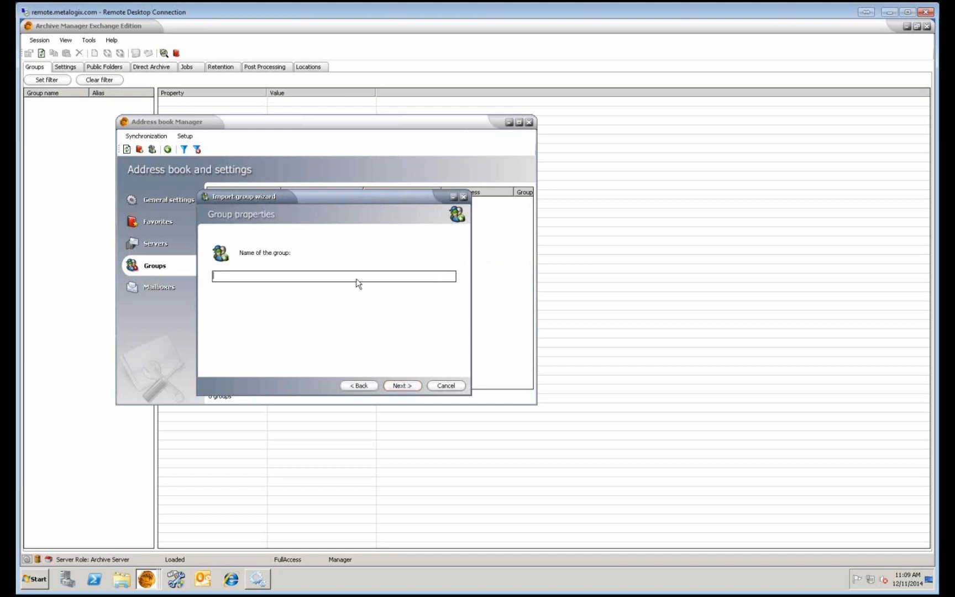
type("Manual Group 1")
left_click(414, 386)
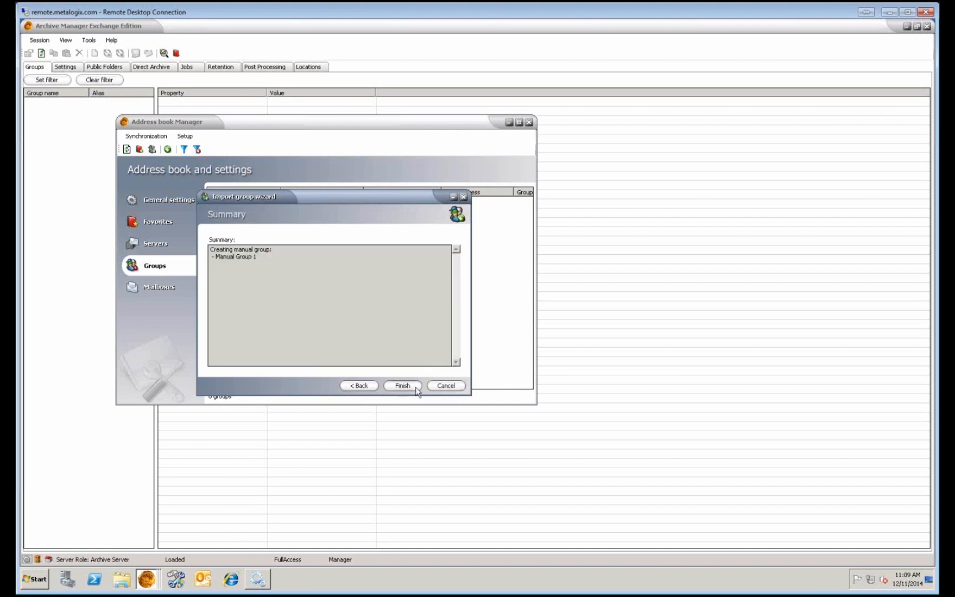
left_click(414, 387)
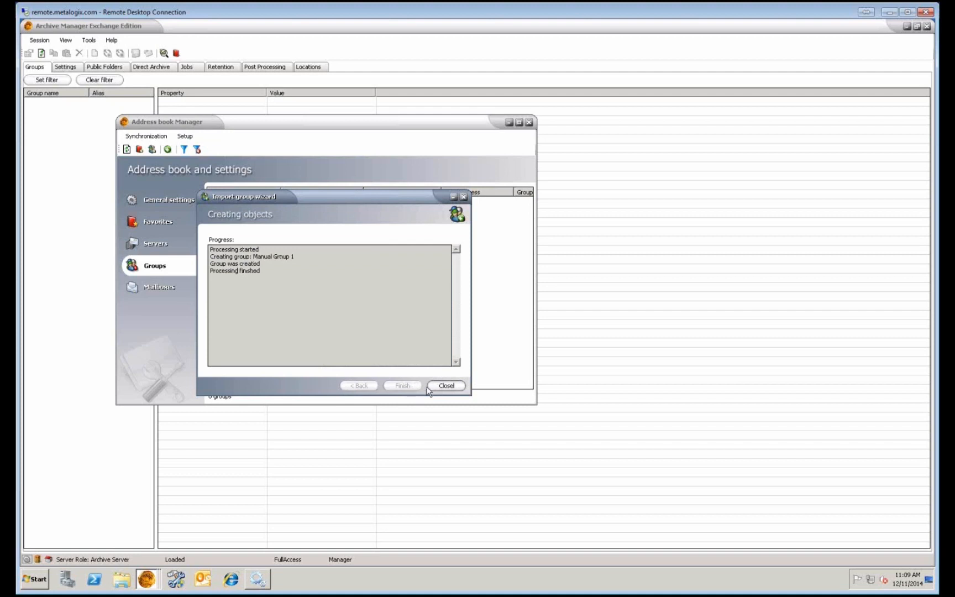
left_click(447, 386)
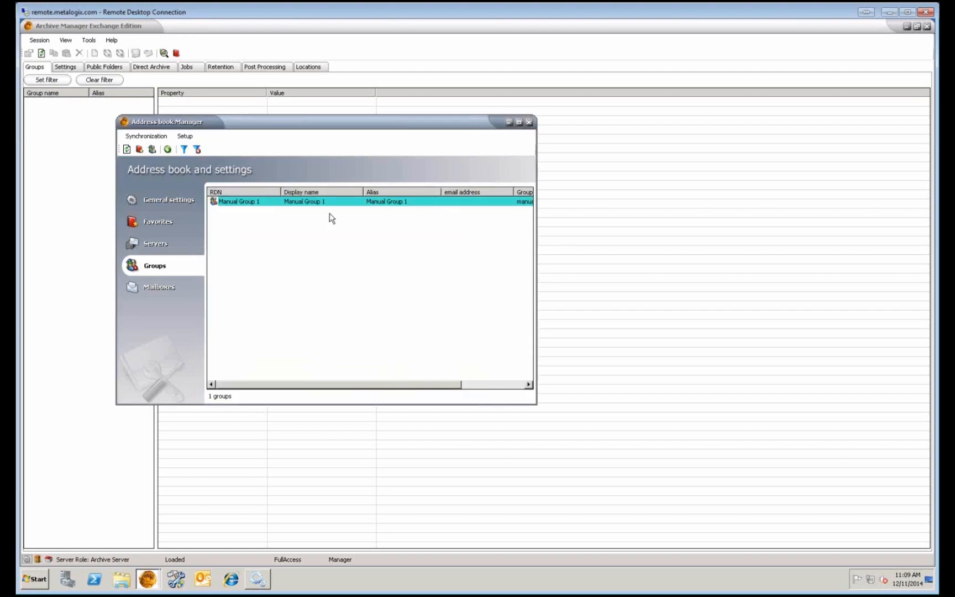
Widen the Address book Manager window and recheck the mailbox and group lists.
left_click(319, 200)
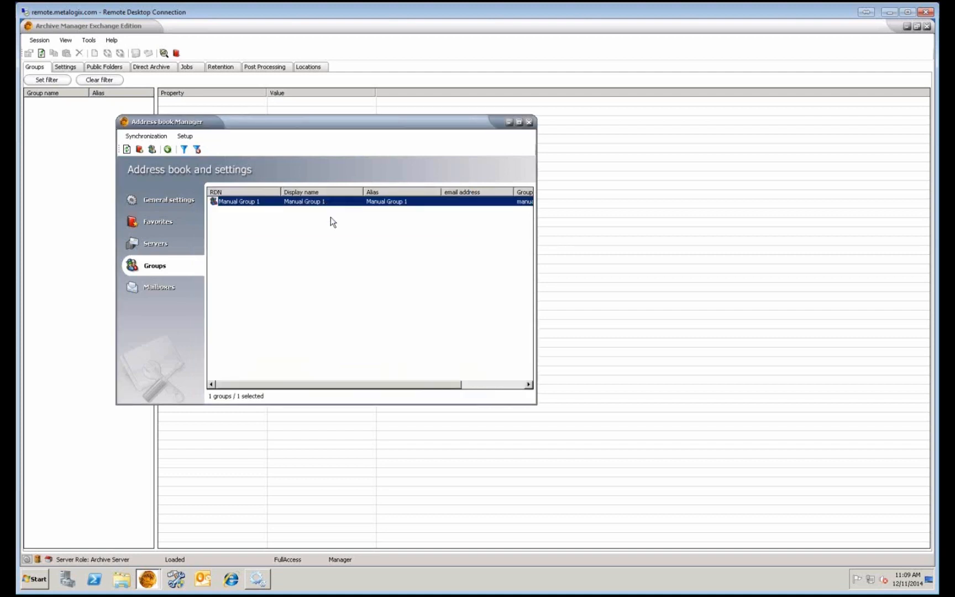
left_click(325, 247)
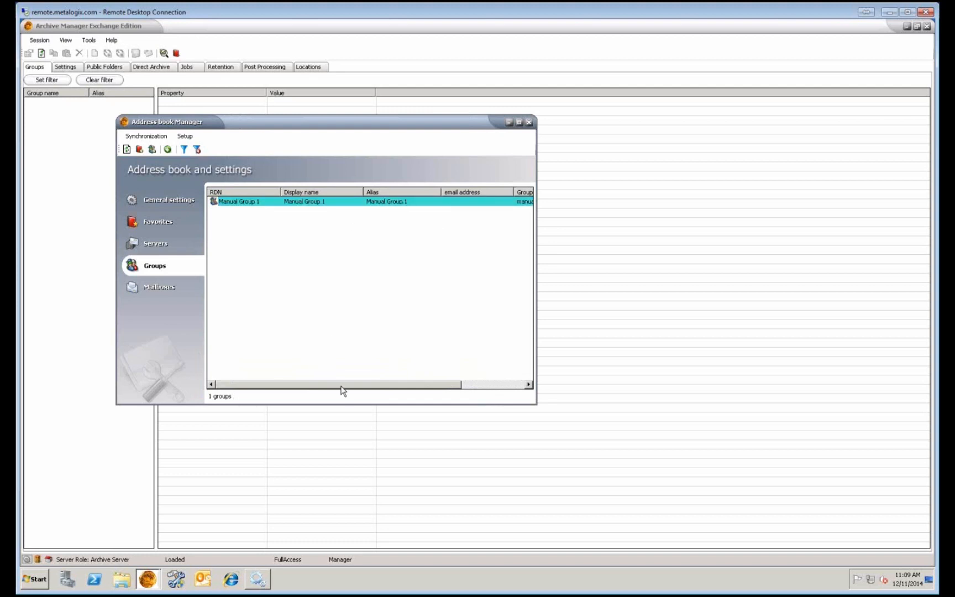
left_click_drag(369, 388, 385, 388)
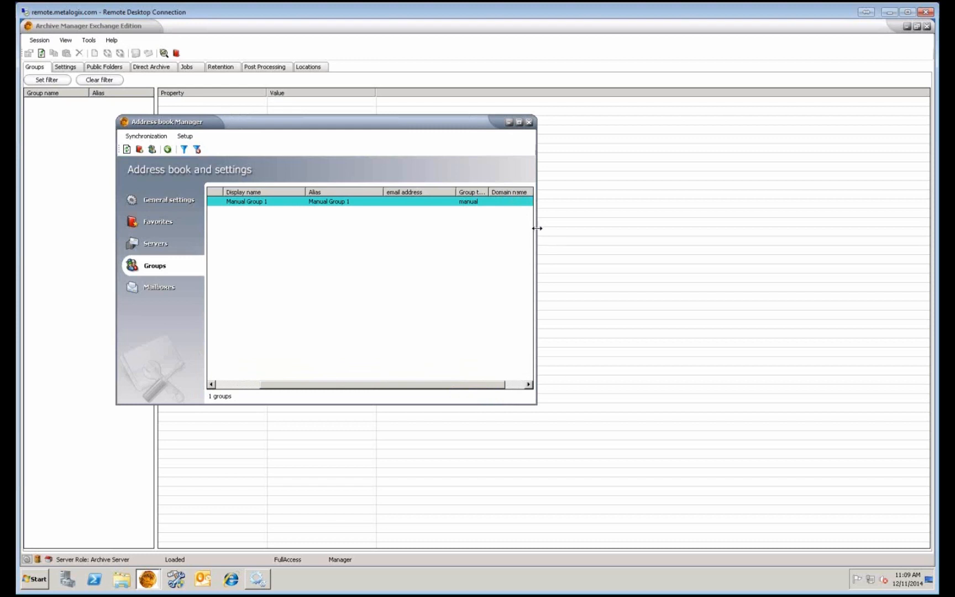
left_click_drag(539, 227, 651, 239)
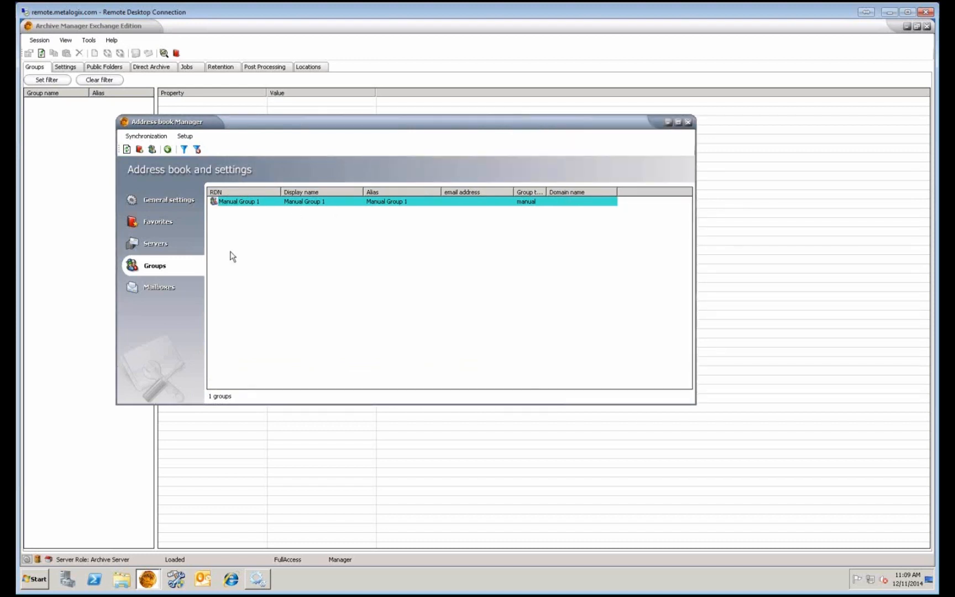
left_click(192, 284)
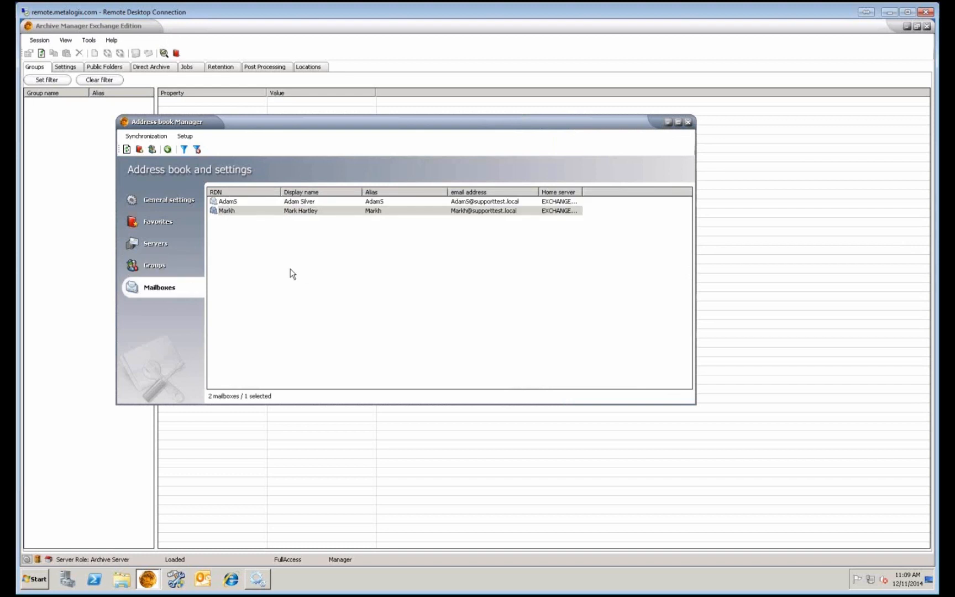
left_click(165, 269)
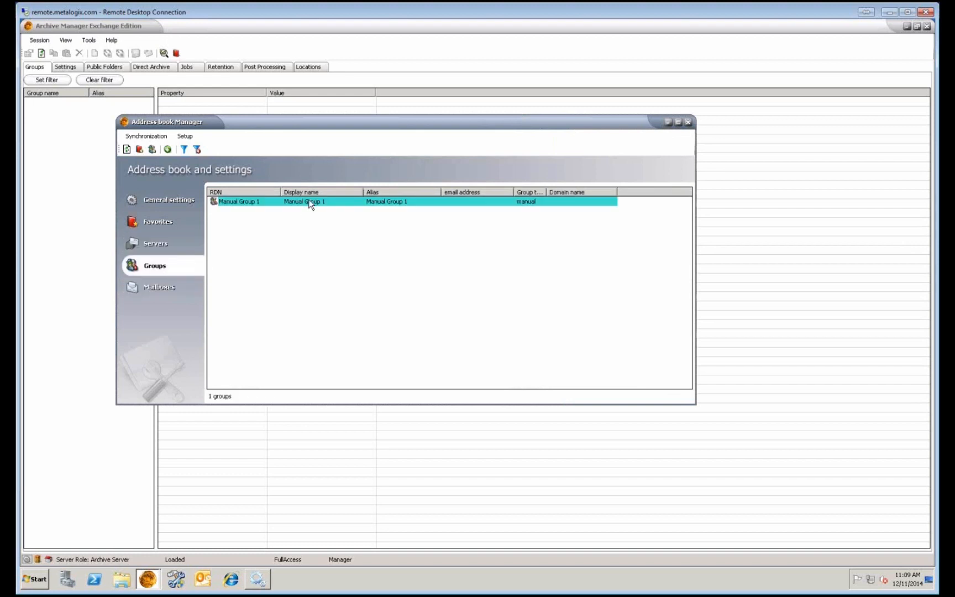
Add the newly imported mailbox as a member of Manual Group 1 through its properties.
right_click(304, 204)
left_click(341, 255)
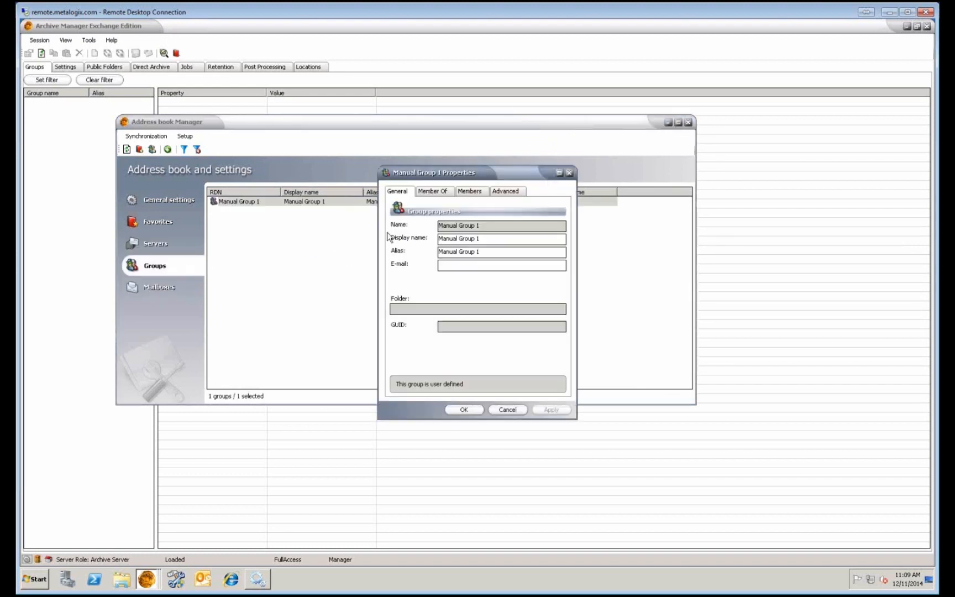
left_click(469, 193)
left_click(409, 387)
left_click(77, 121)
left_click(153, 216)
left_click(247, 278)
left_click(462, 409)
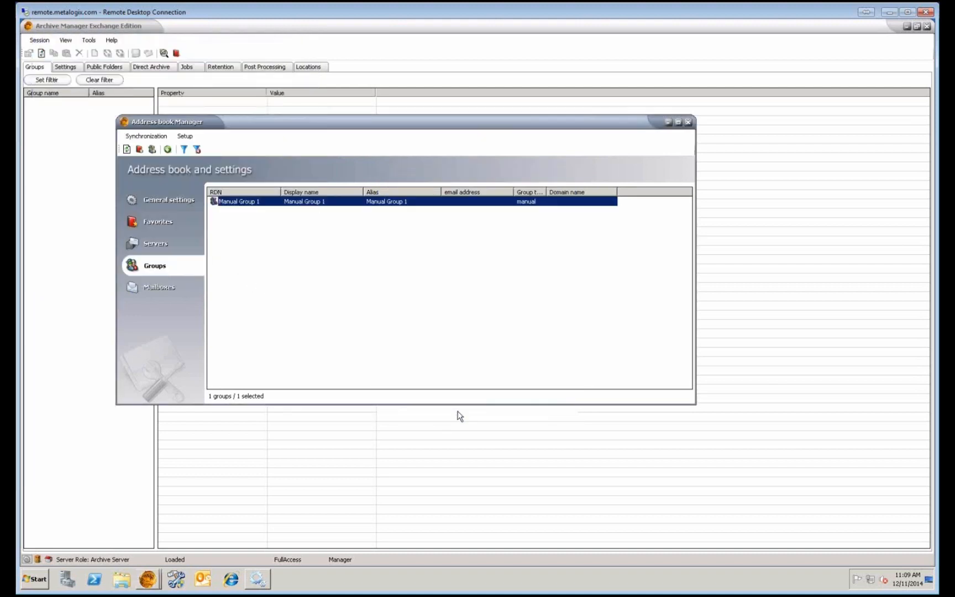
Close the Address book Manager and view Manual Group 1's settings in the main window.
left_click(688, 122)
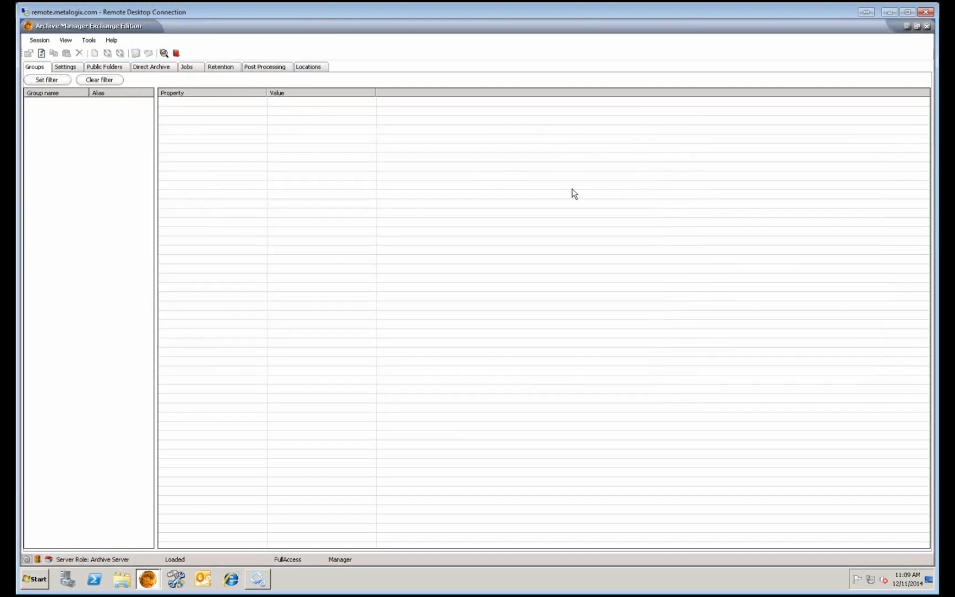
left_click(41, 53)
left_click(59, 105)
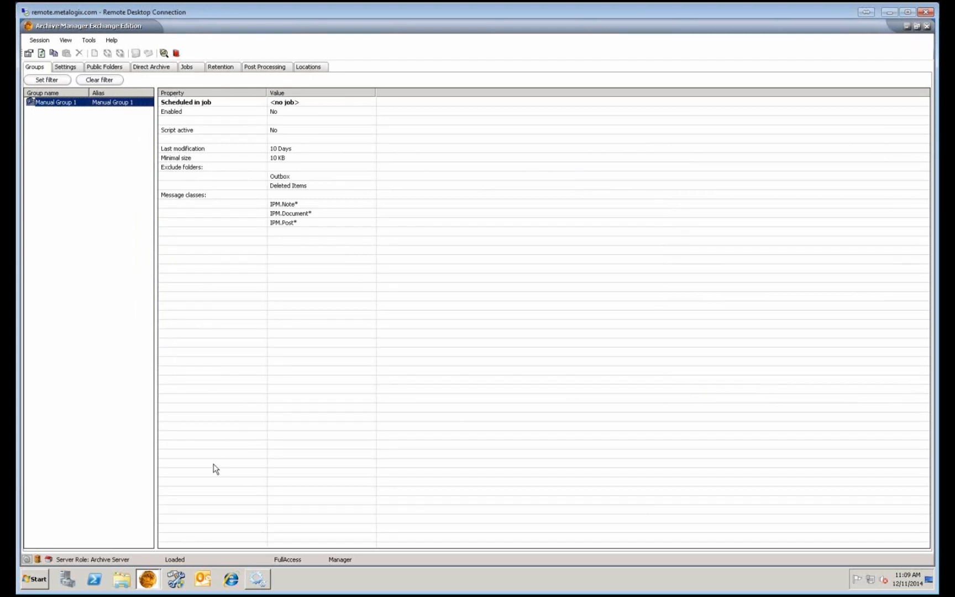
Bring the Address book Manager window back to the front from the taskbar.
left_click(150, 580)
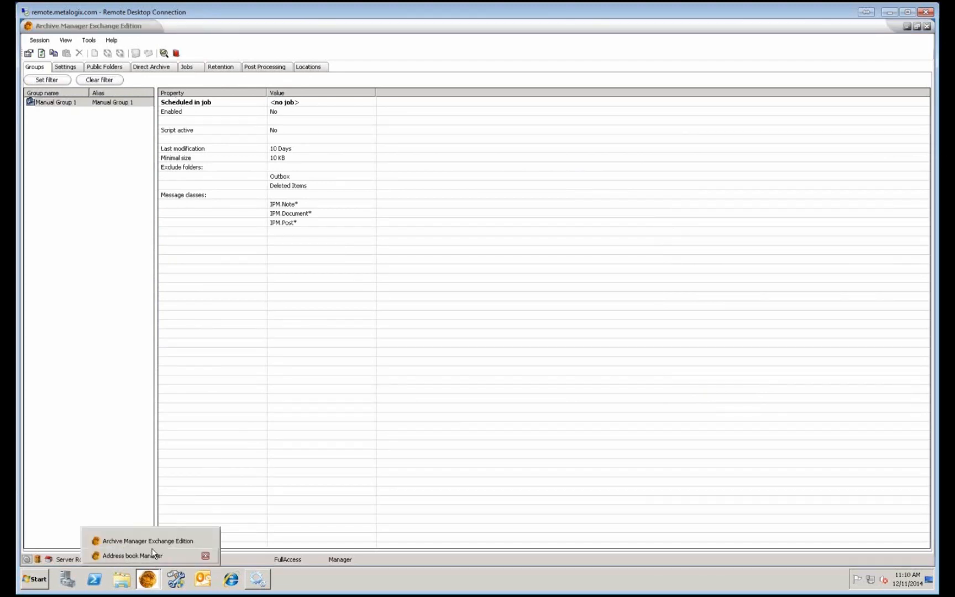
left_click(152, 550)
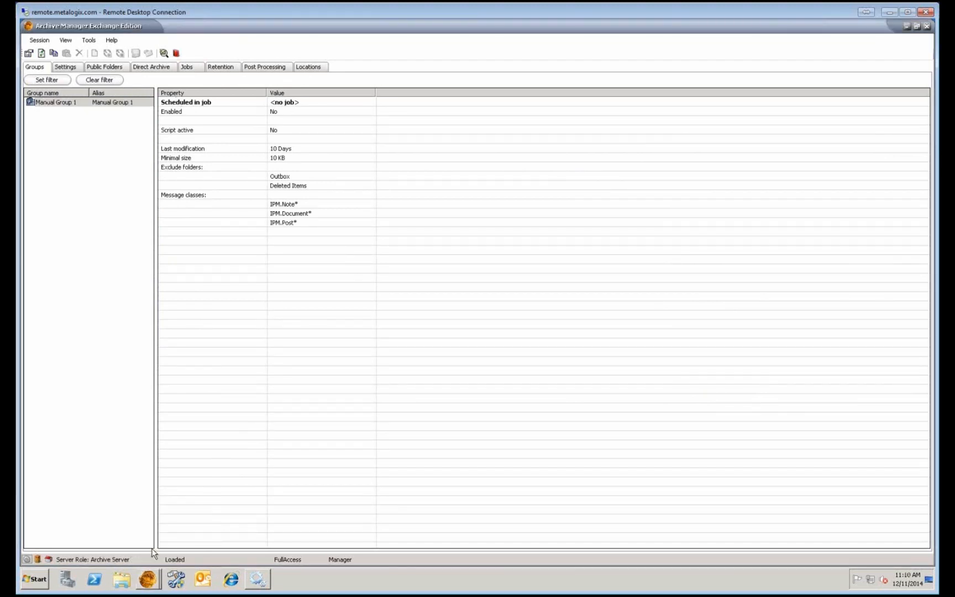
left_click(151, 580)
left_click(158, 557)
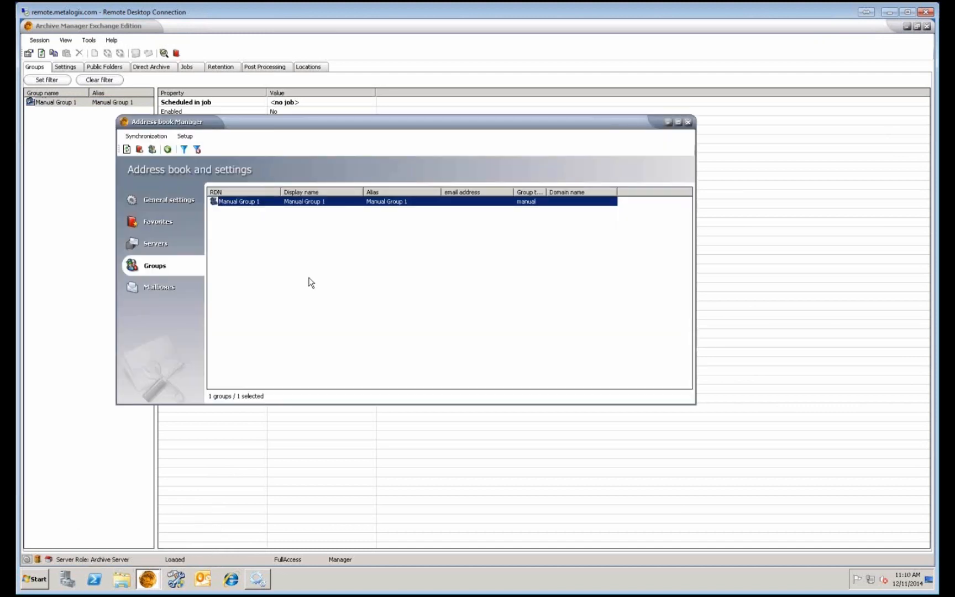
left_click(158, 287)
right_click(322, 260)
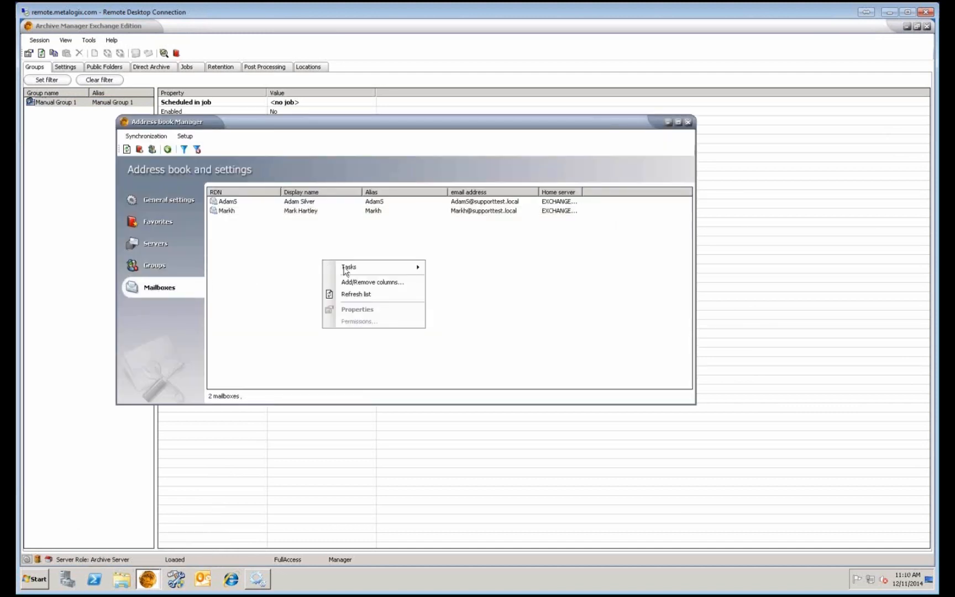
mouse_move(344, 270)
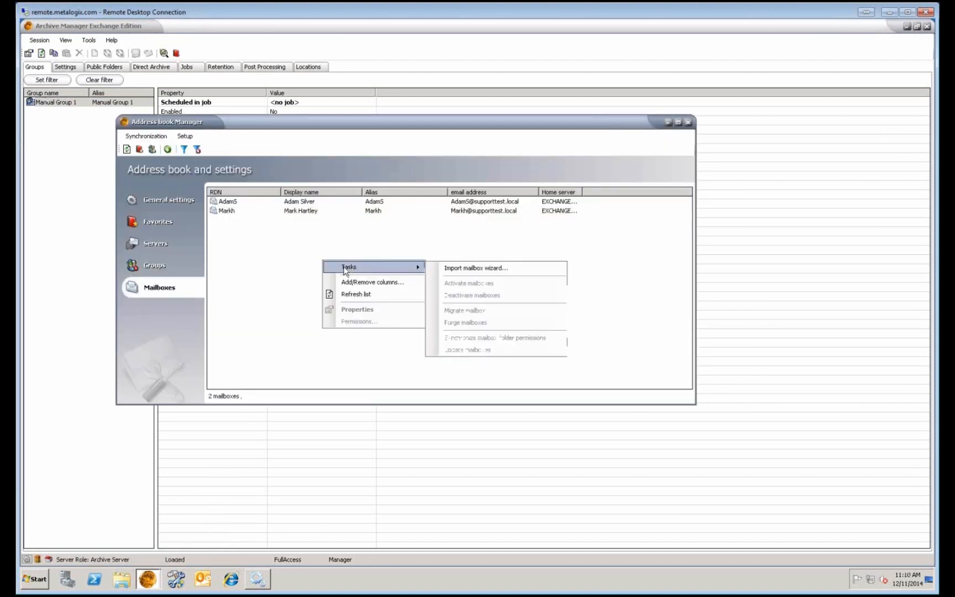
left_click(478, 268)
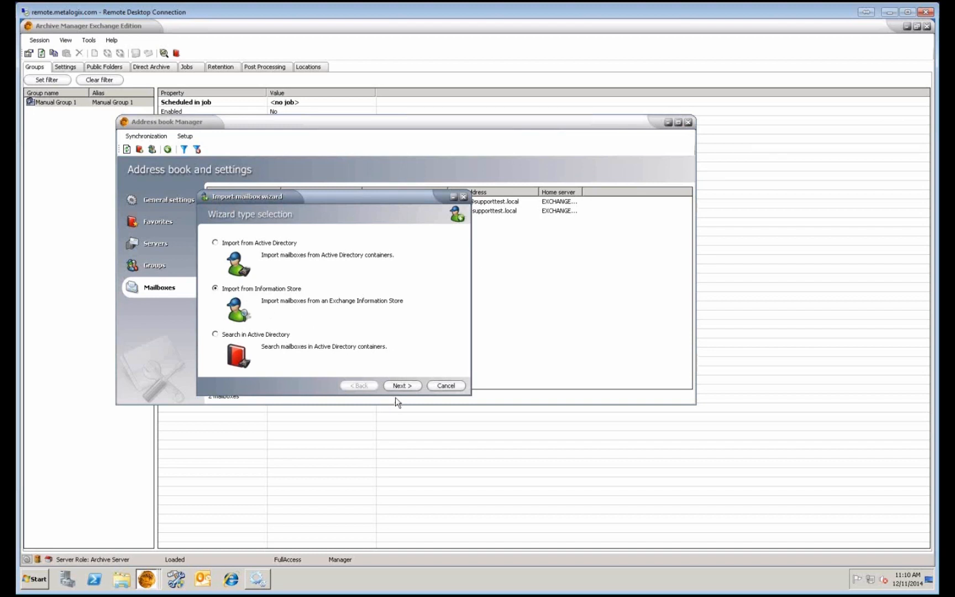
left_click(407, 386)
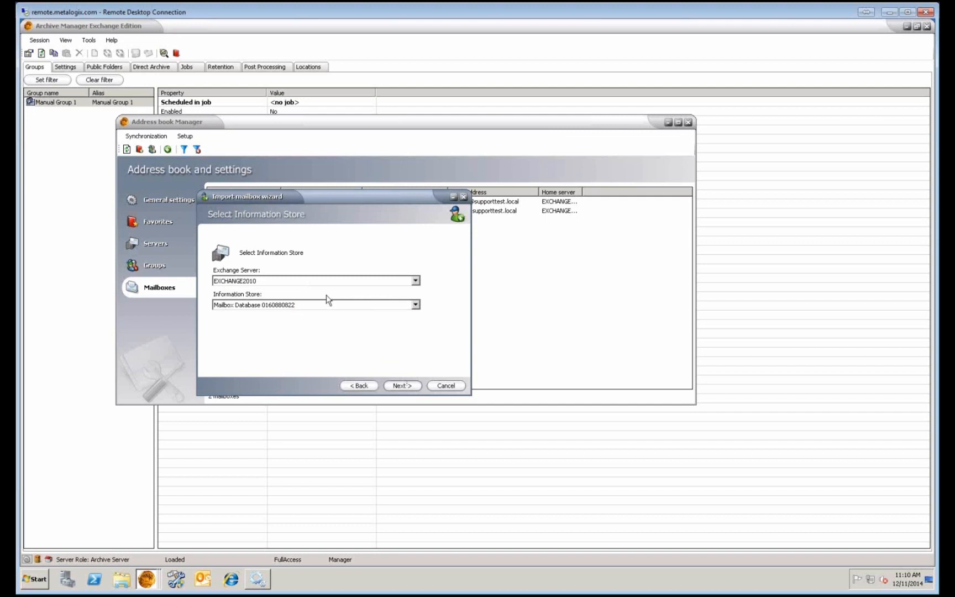
left_click(343, 281)
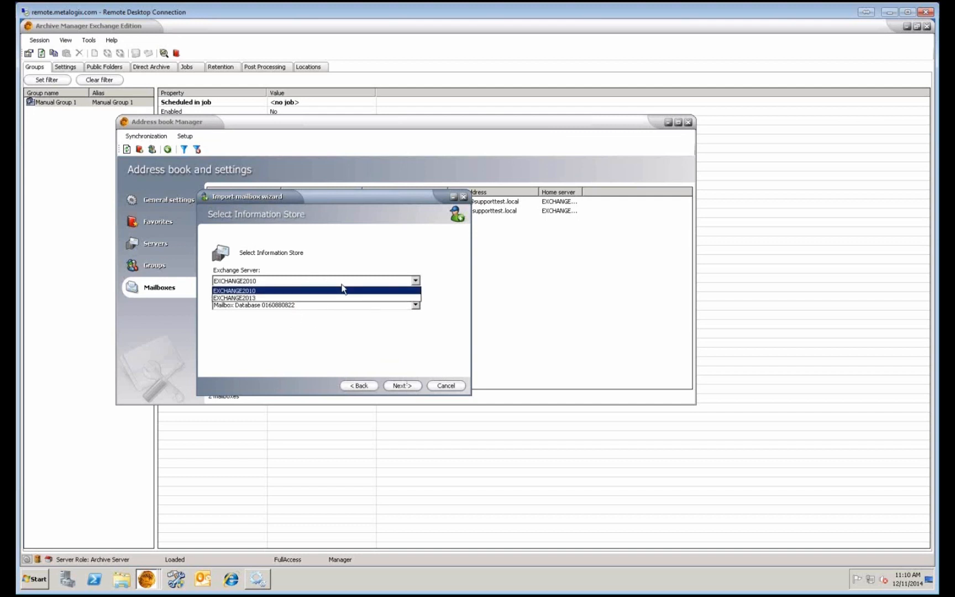
left_click(343, 290)
left_click(347, 309)
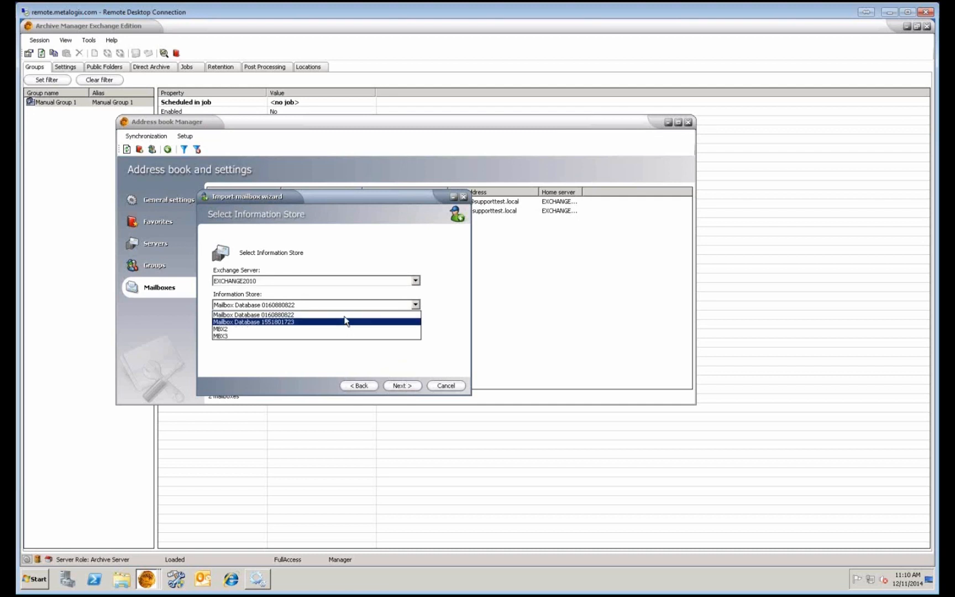
left_click(346, 315)
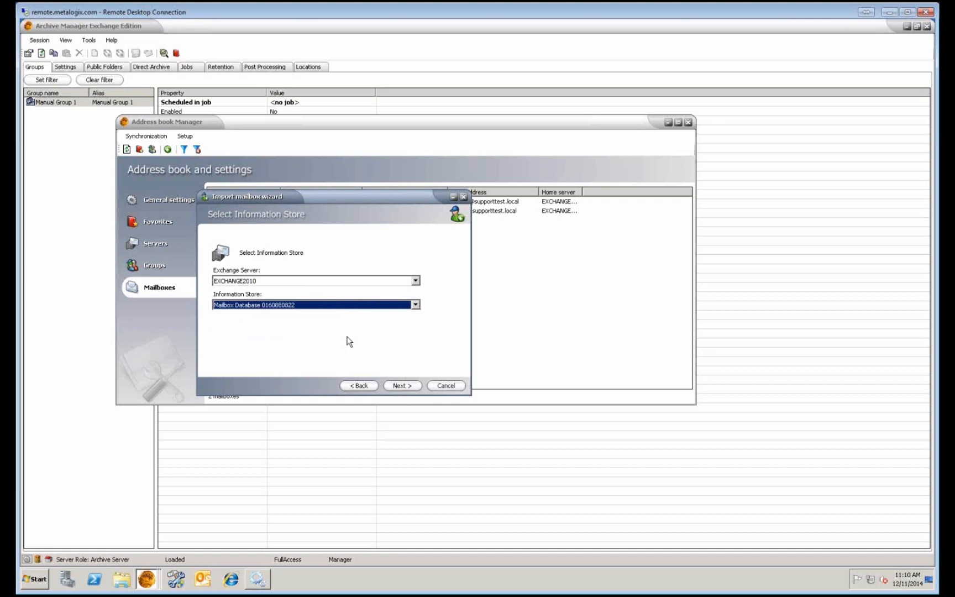
Tick all seven available mailboxes, then cancel the import without importing anything.
left_click(401, 386)
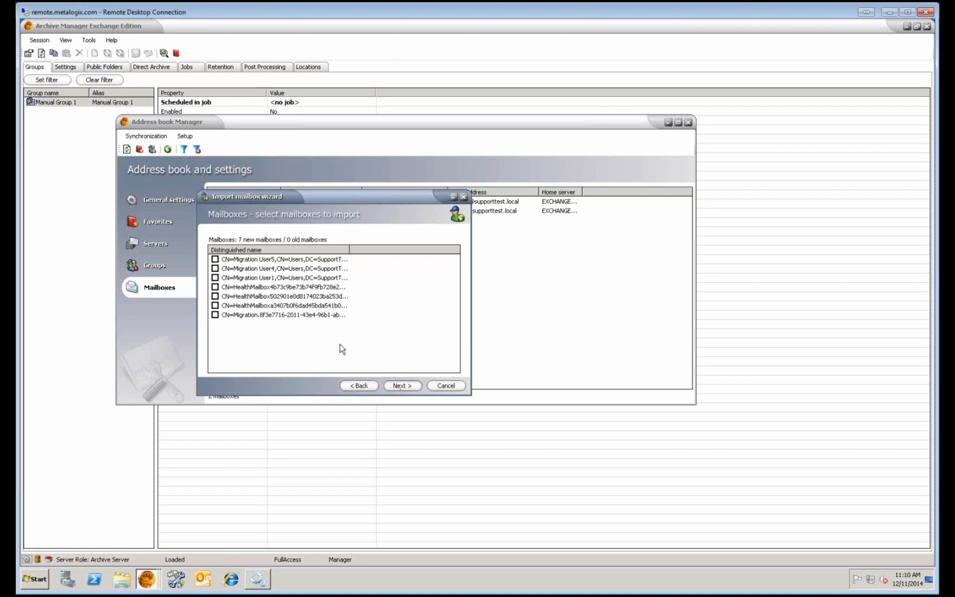
left_click(215, 260)
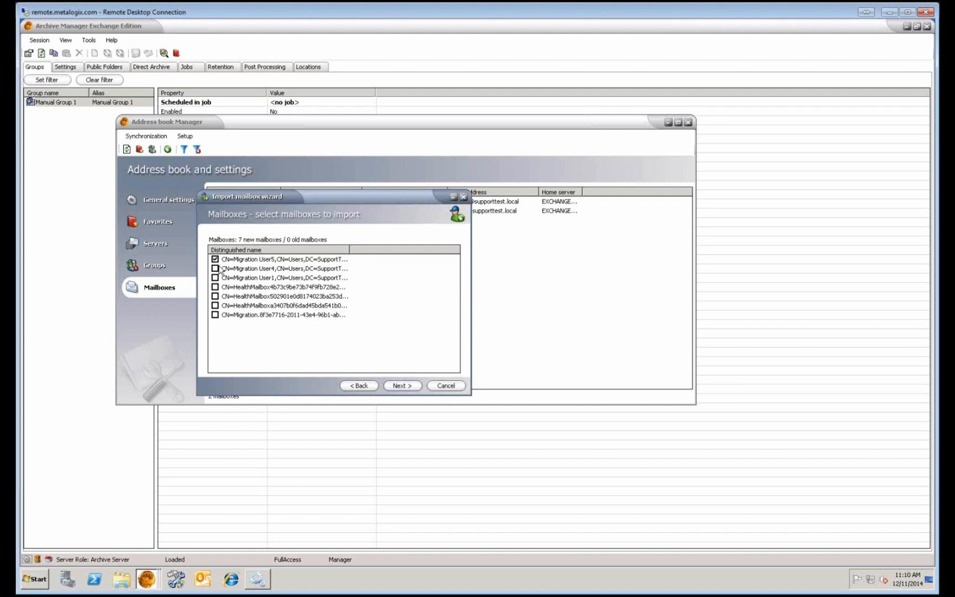
left_click(232, 315, "shift")
left_click(215, 268)
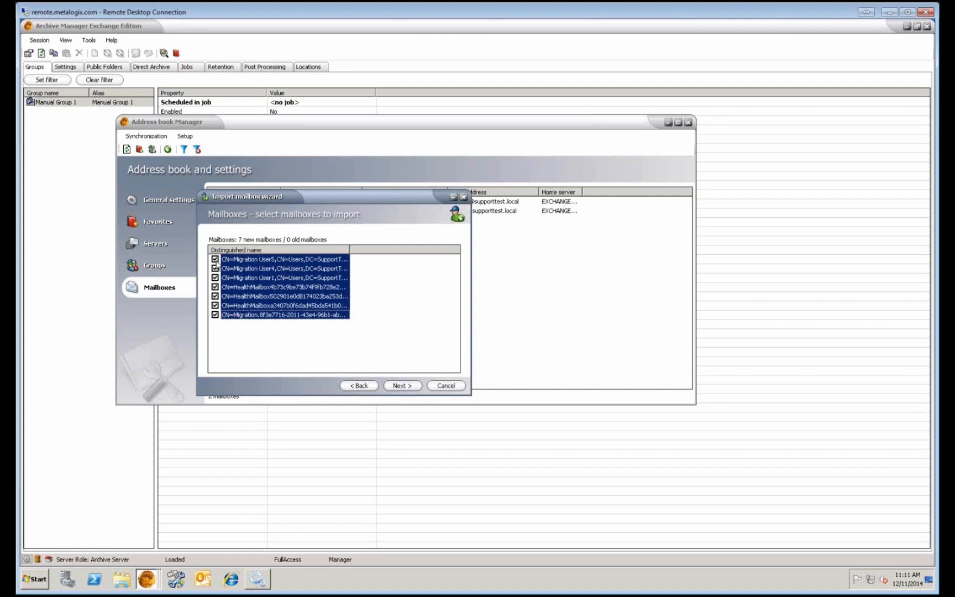
left_click(445, 386)
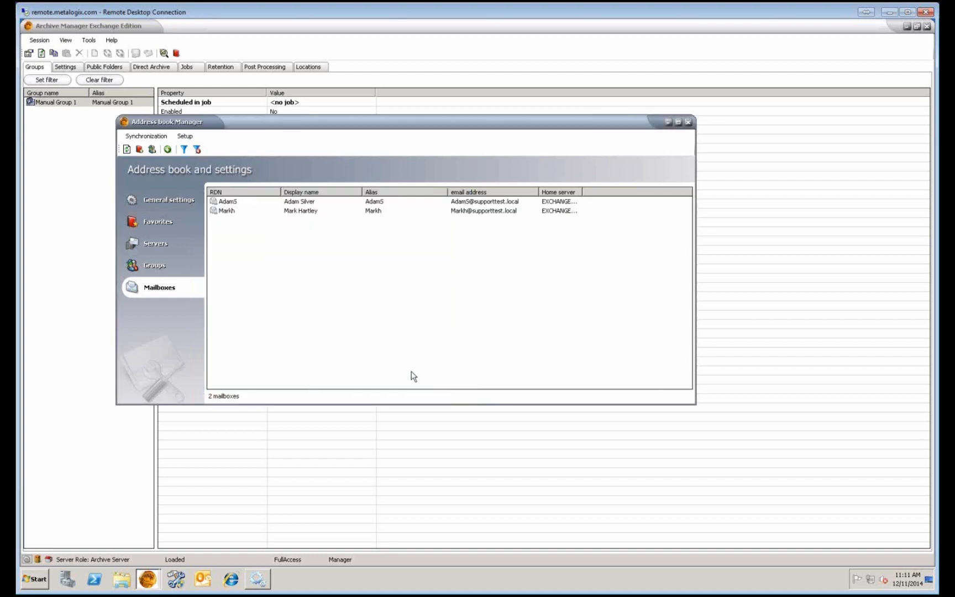
right_click(262, 276)
Restart the mailbox import wizard and search Active Directory for 'test user'.
mouse_move(309, 278)
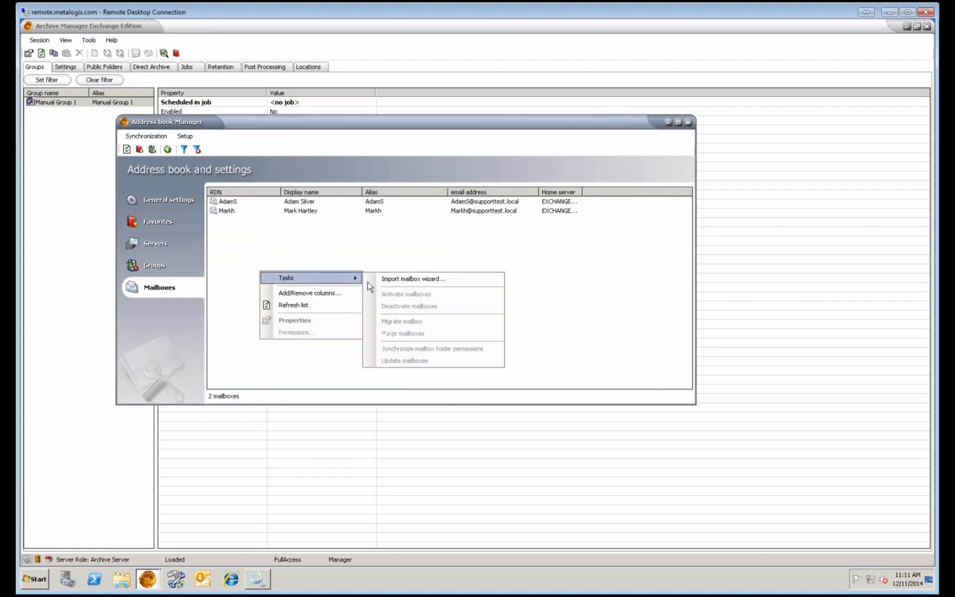
left_click(418, 281)
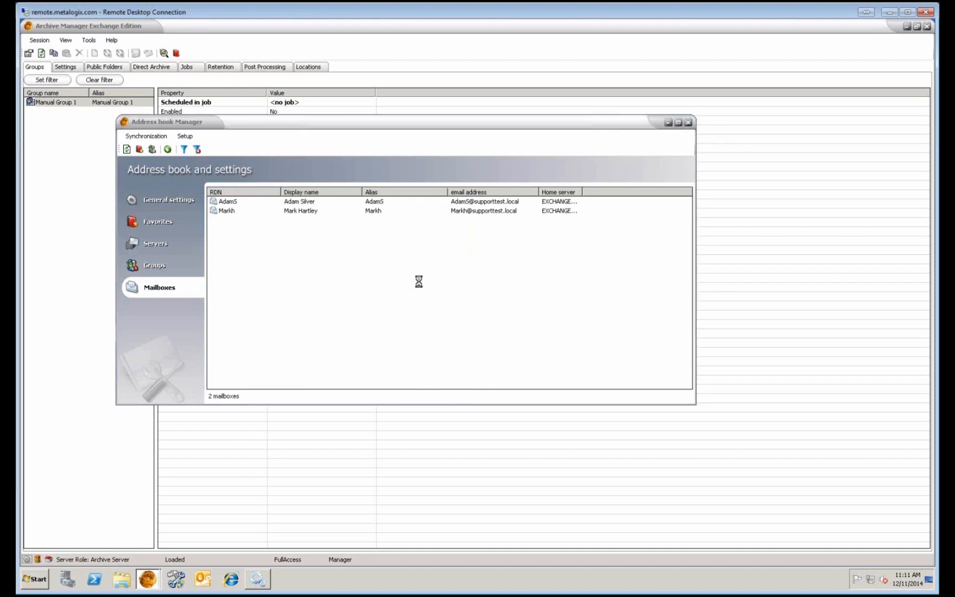
left_click(250, 335)
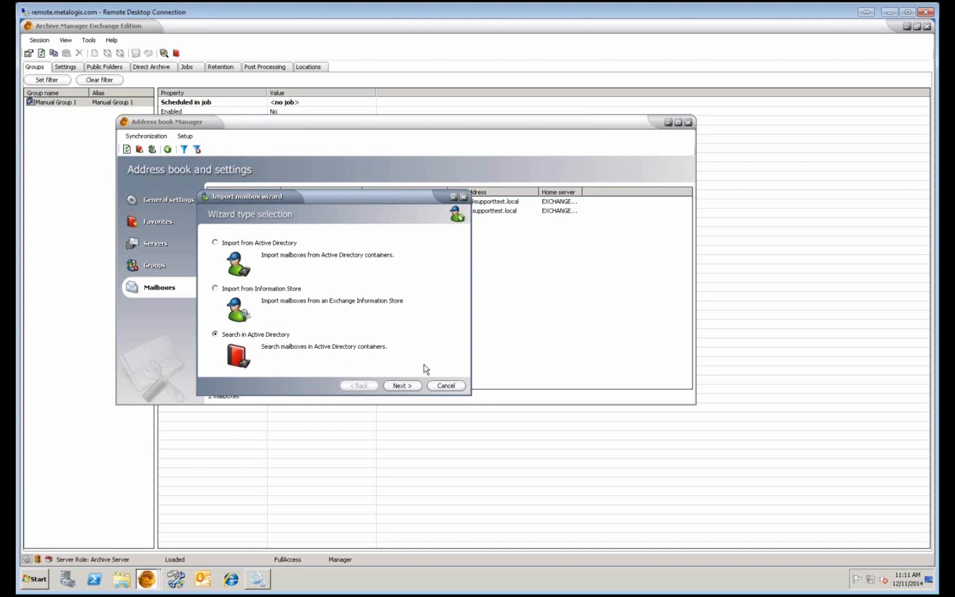
left_click(410, 386)
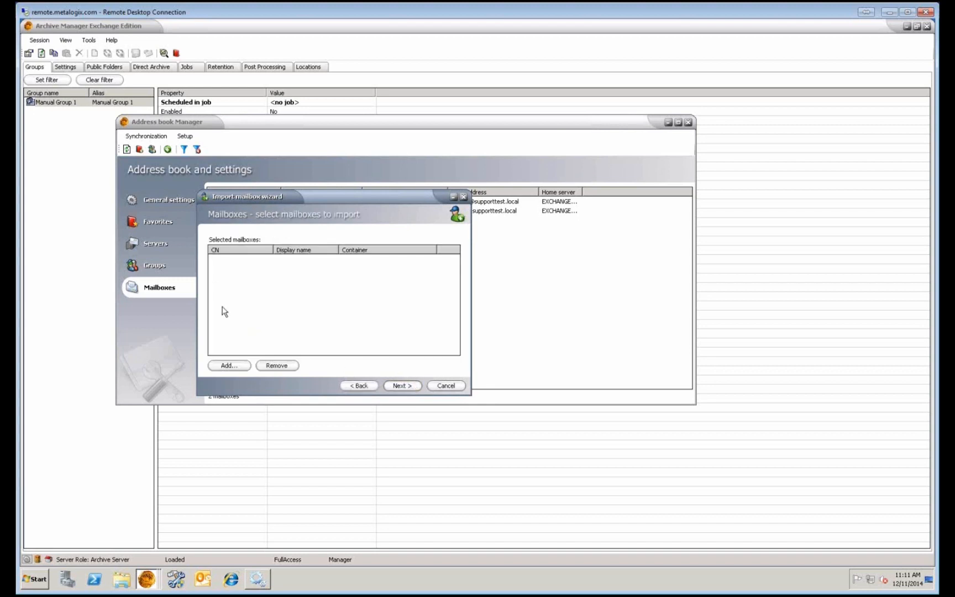
left_click(229, 365)
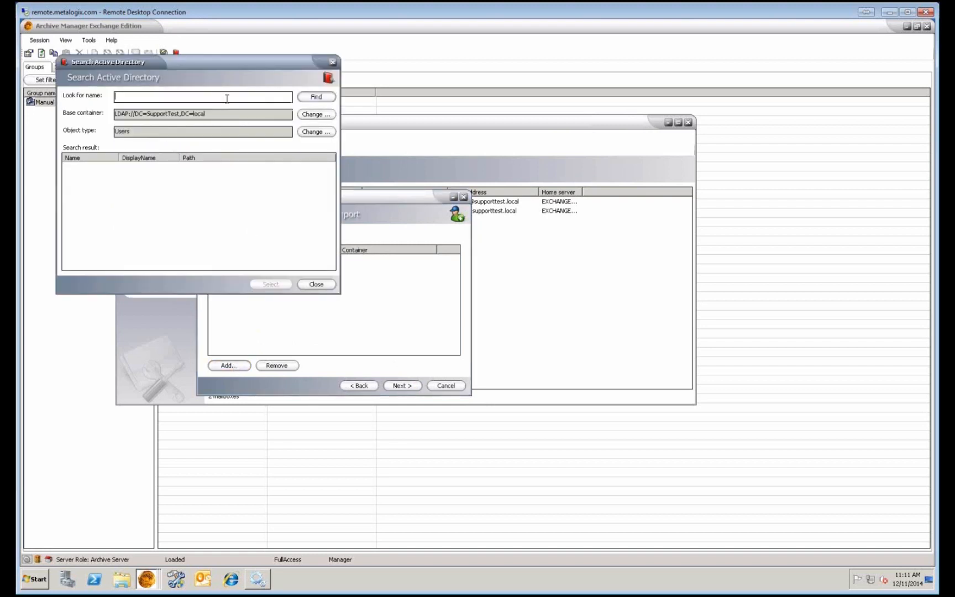
type("test user")
left_click(321, 96)
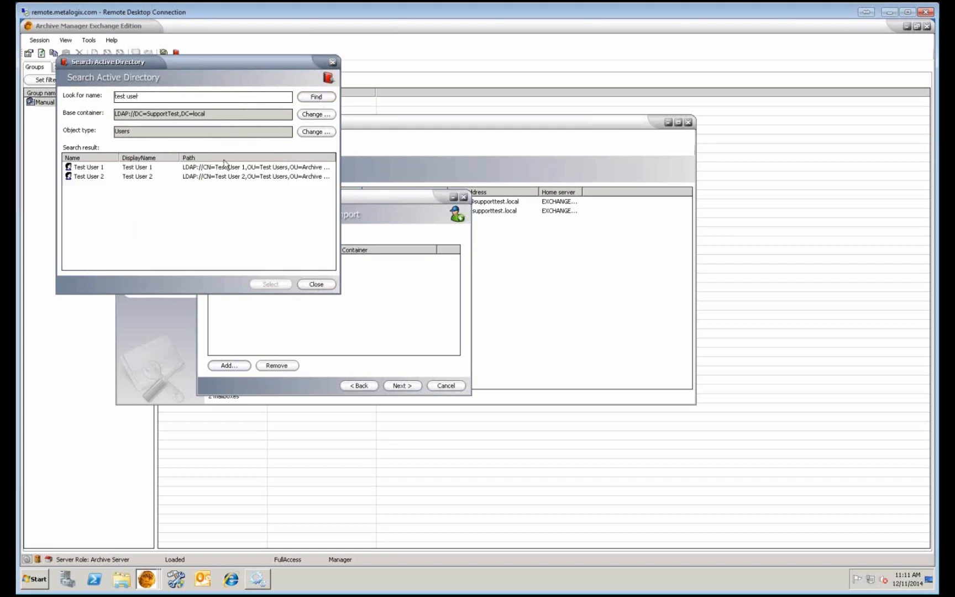
Add and tick Test User 2 from the results, then finish the import.
left_click(81, 168)
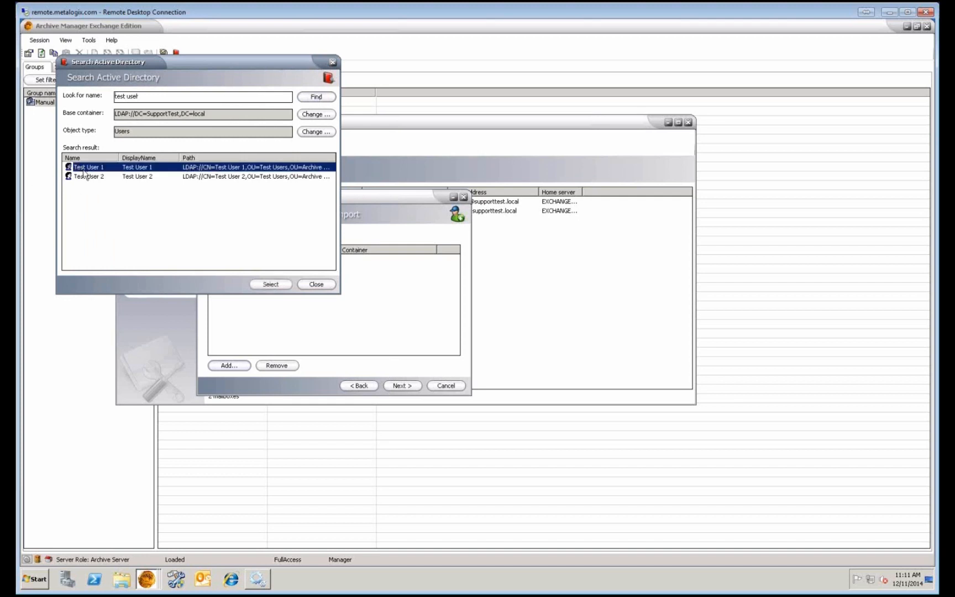
left_click(83, 176)
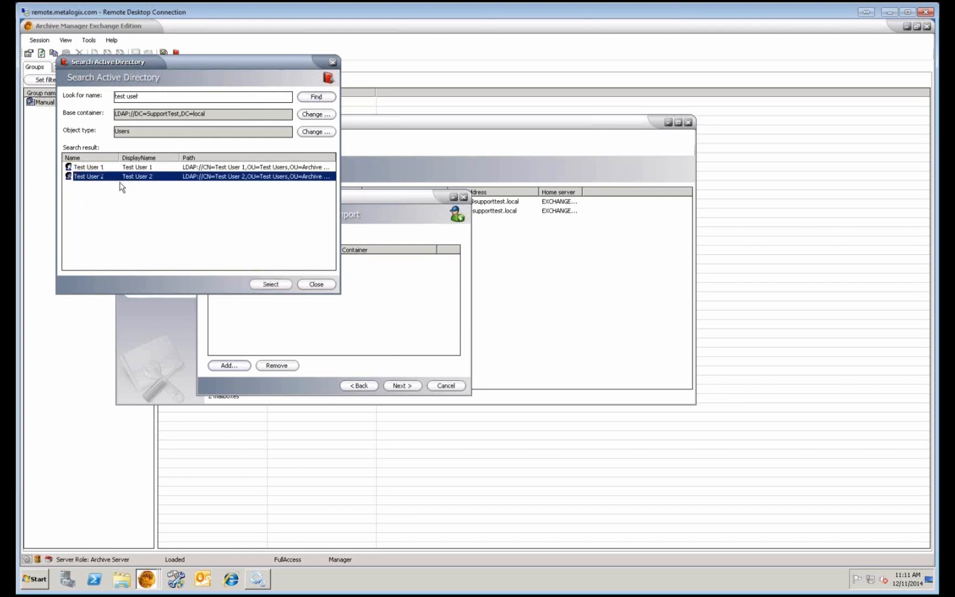
left_click(270, 284)
left_click(215, 259)
left_click(403, 386)
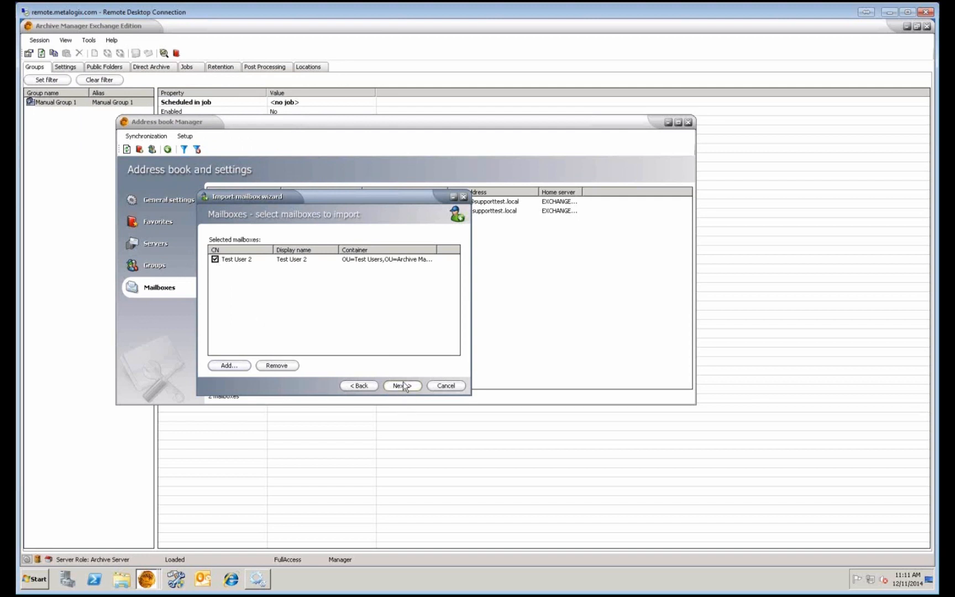
left_click(406, 385)
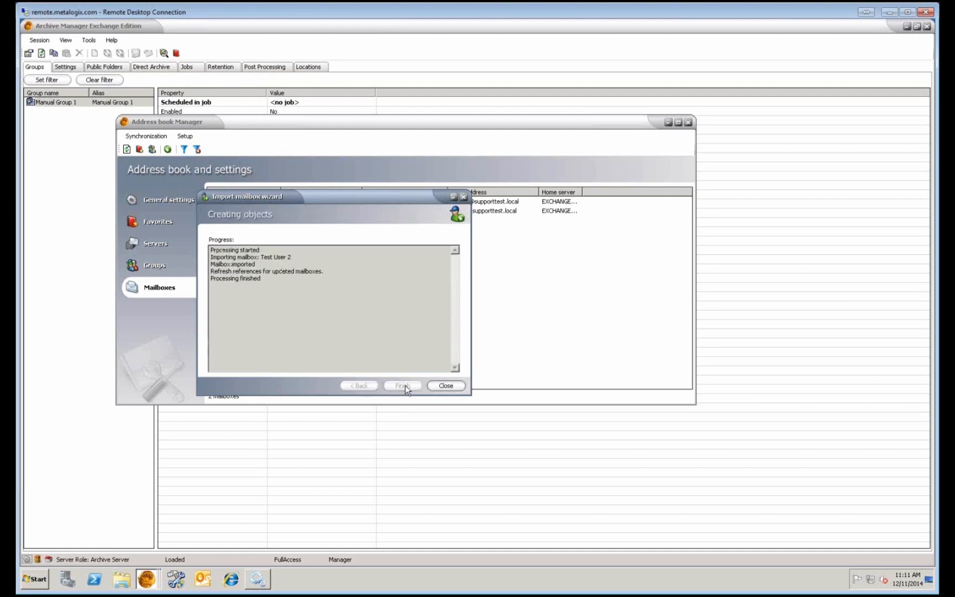
left_click(443, 387)
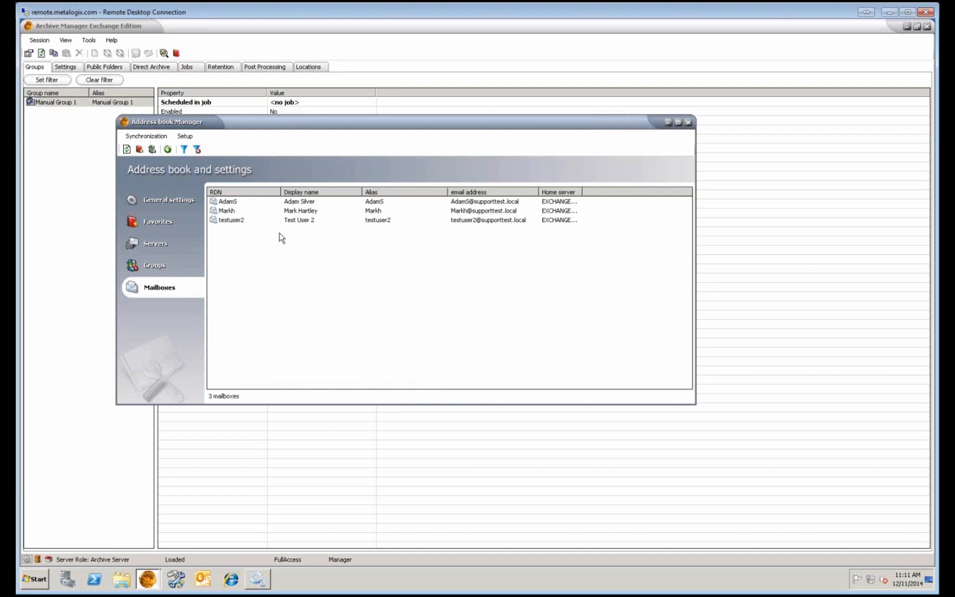
left_click(262, 223)
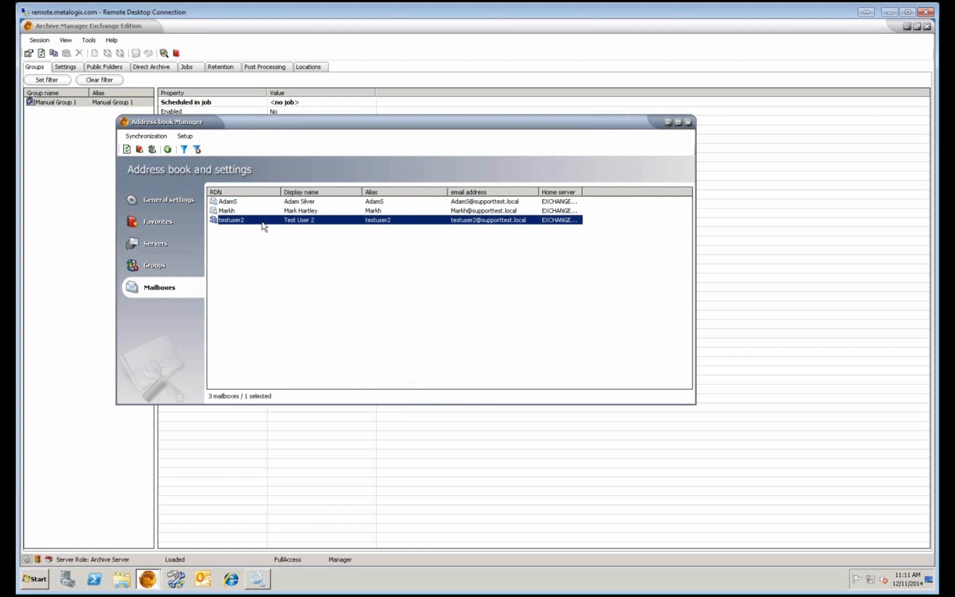
right_click(263, 226)
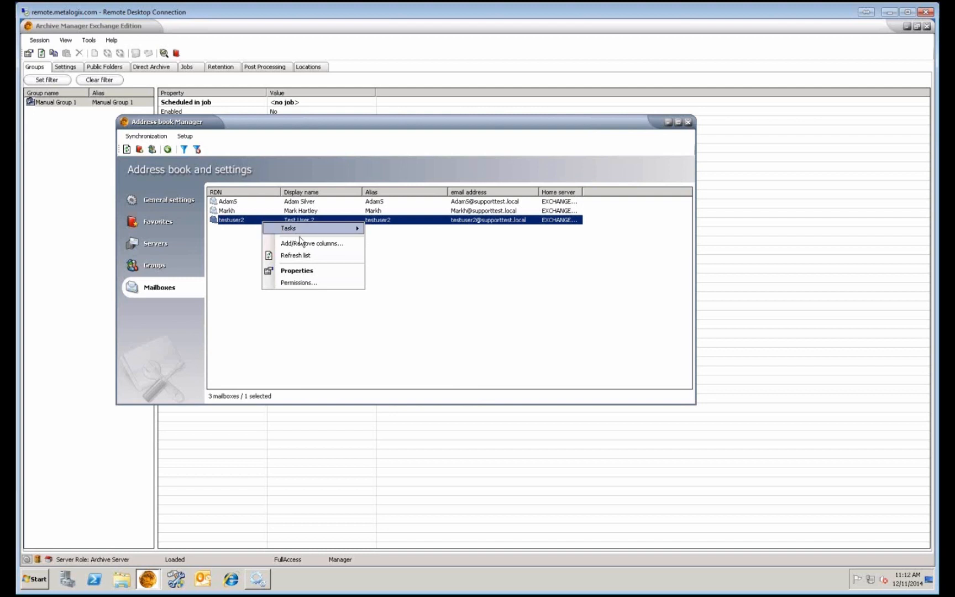
mouse_move(310, 234)
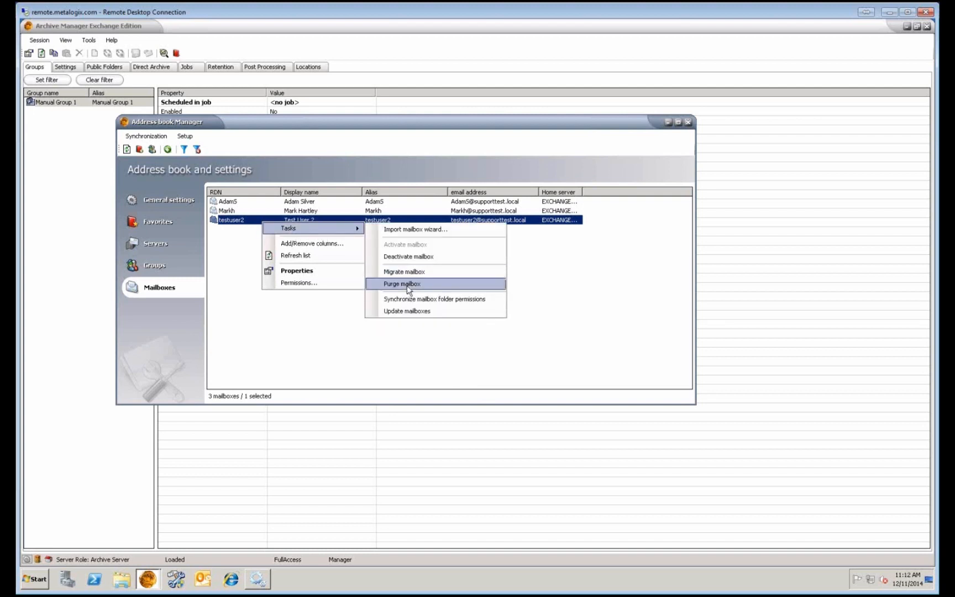
left_click(350, 203)
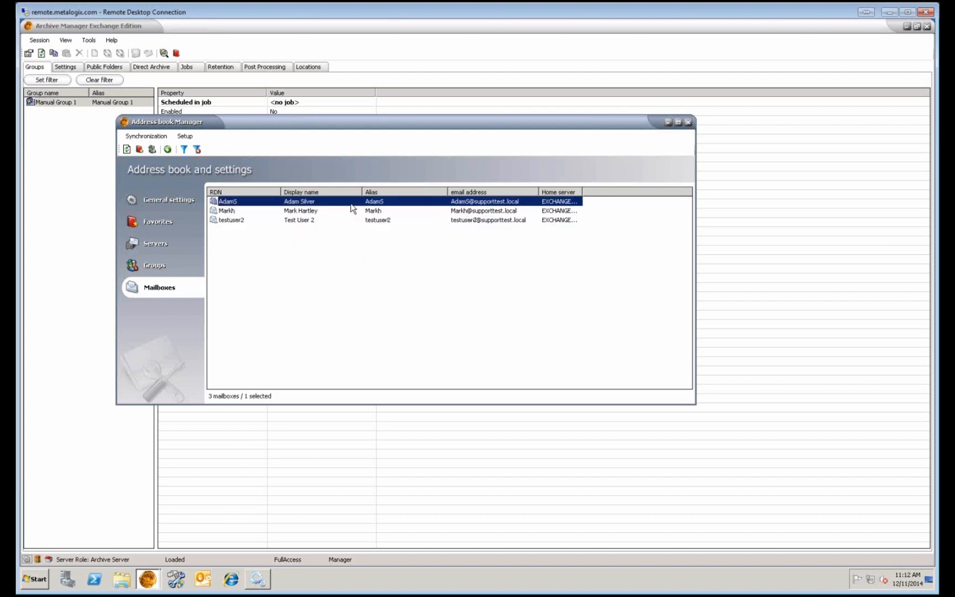
right_click(352, 204)
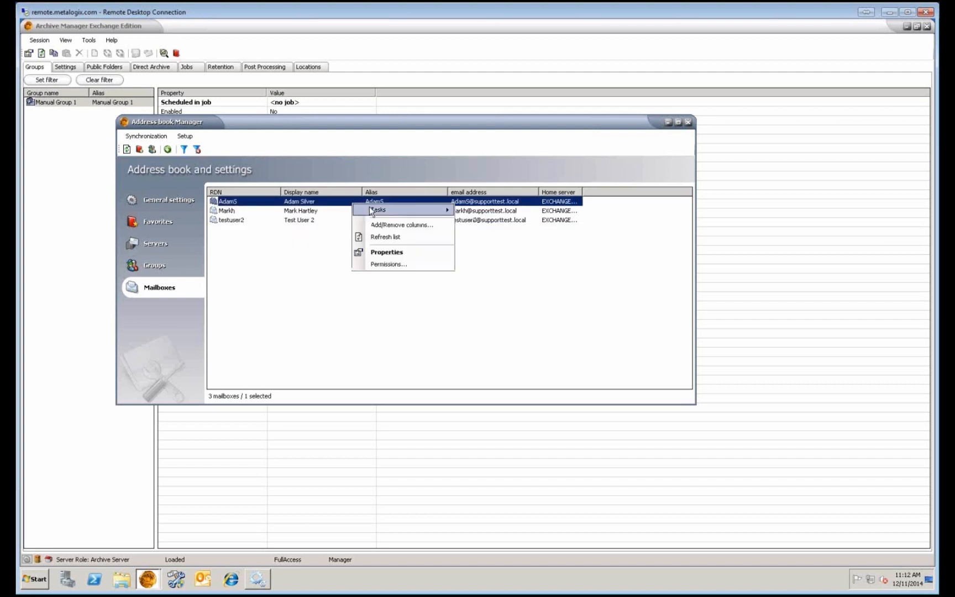
mouse_move(372, 211)
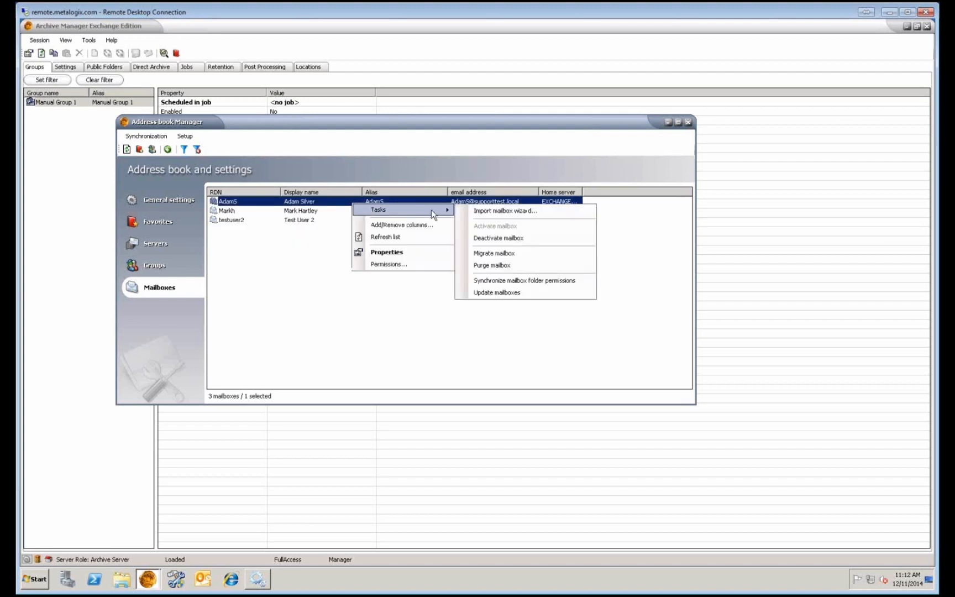
left_click(500, 265)
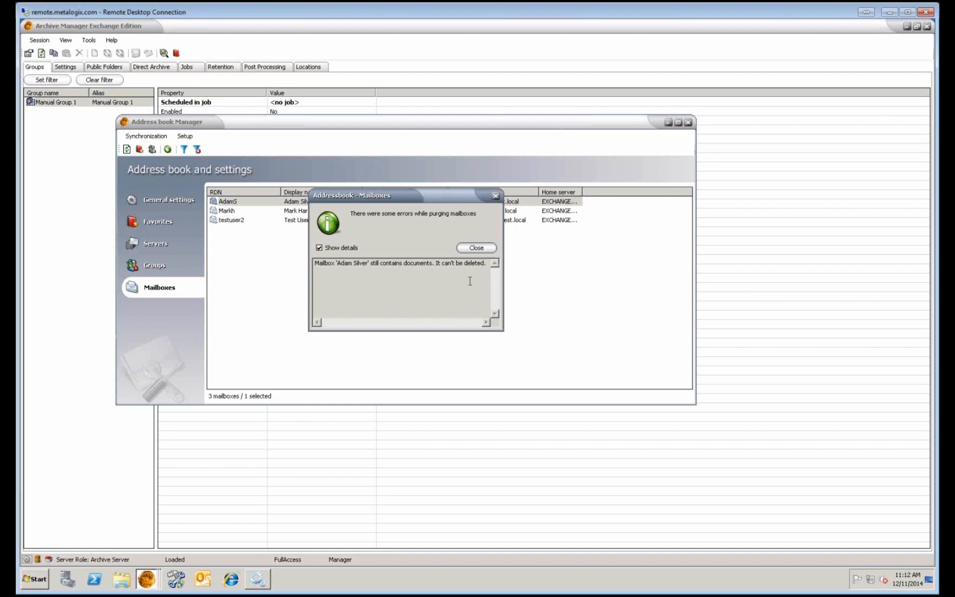
left_click(477, 248)
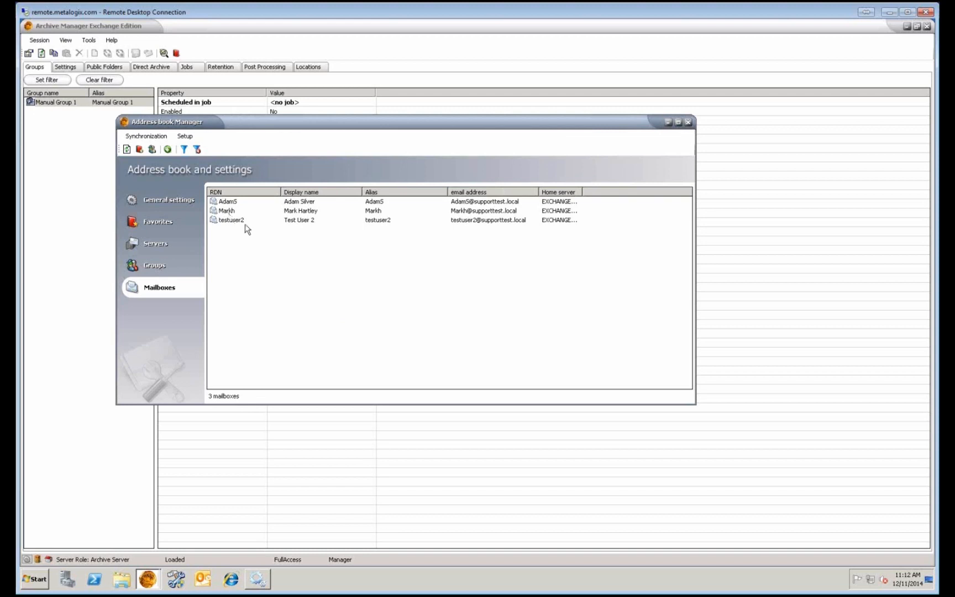
Deactivate the Test User 2 mailbox using Tasks > Deactivate mailbox.
left_click(245, 221)
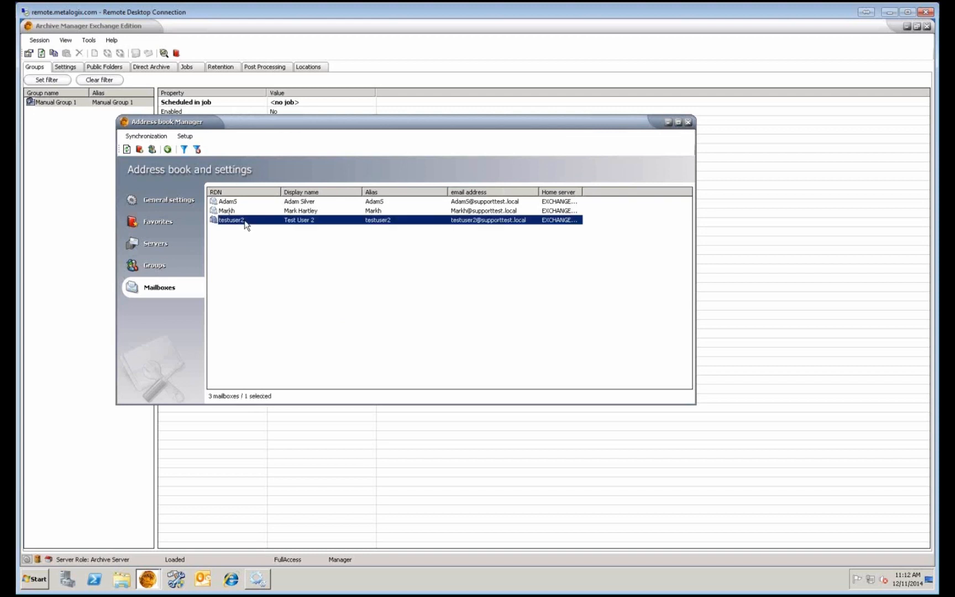
right_click(246, 224)
mouse_move(269, 228)
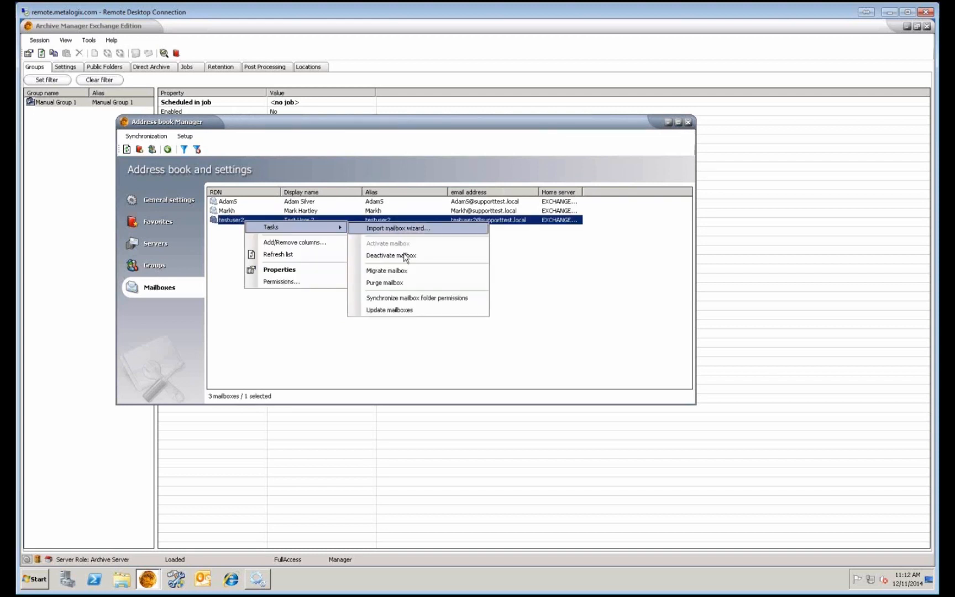
left_click(401, 282)
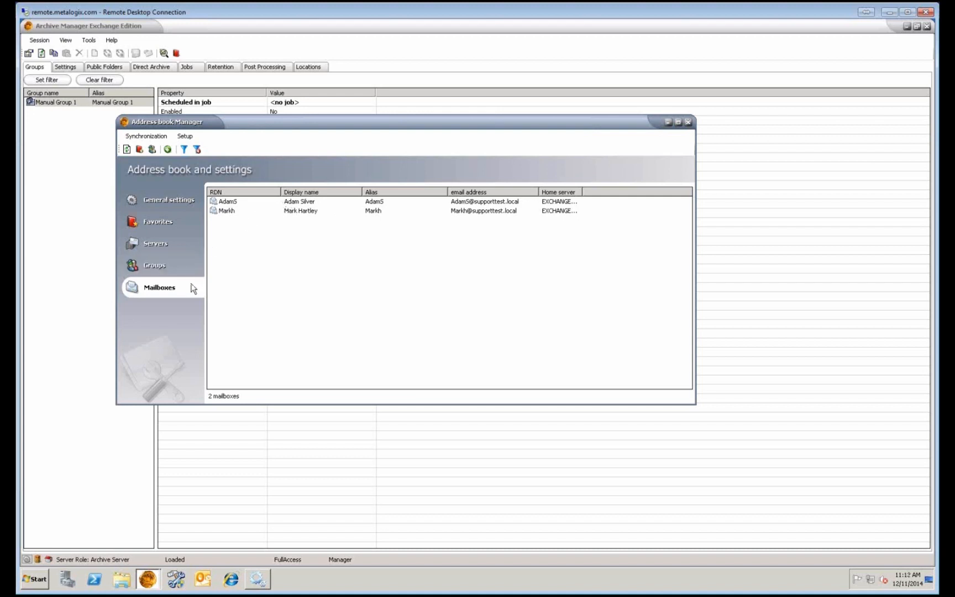
right_click(303, 287)
mouse_move(354, 288)
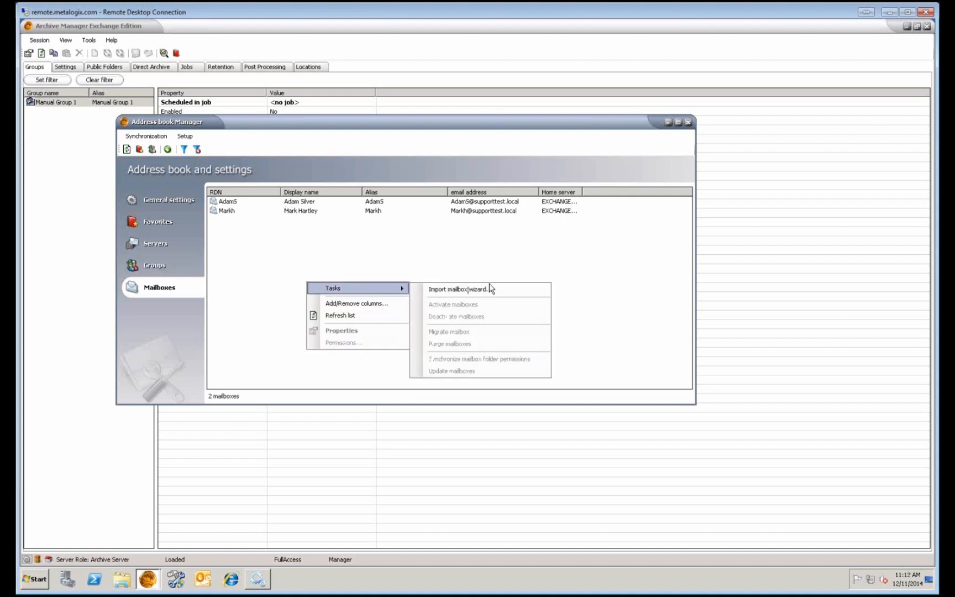
left_click(489, 286)
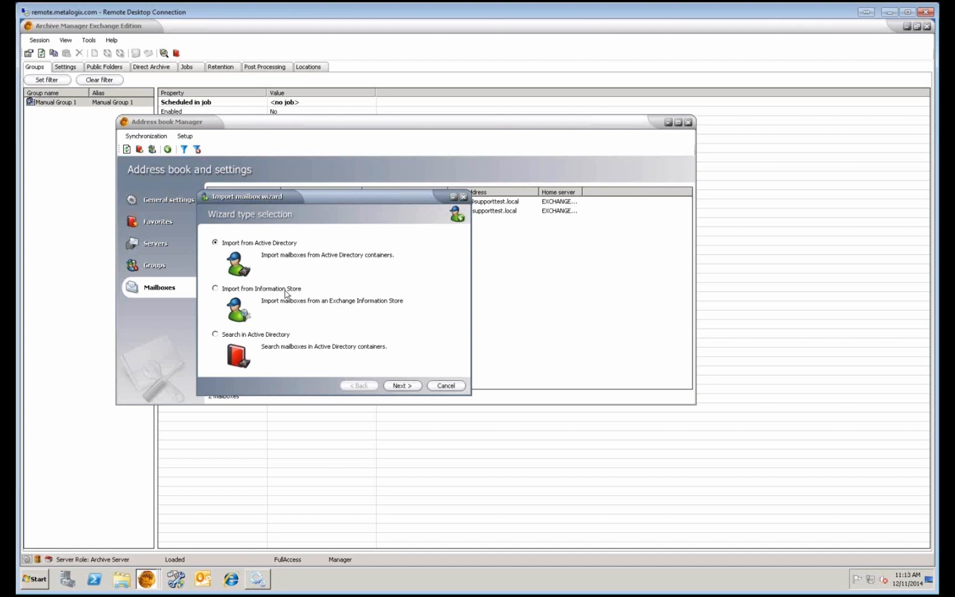
left_click(273, 336)
left_click(391, 385)
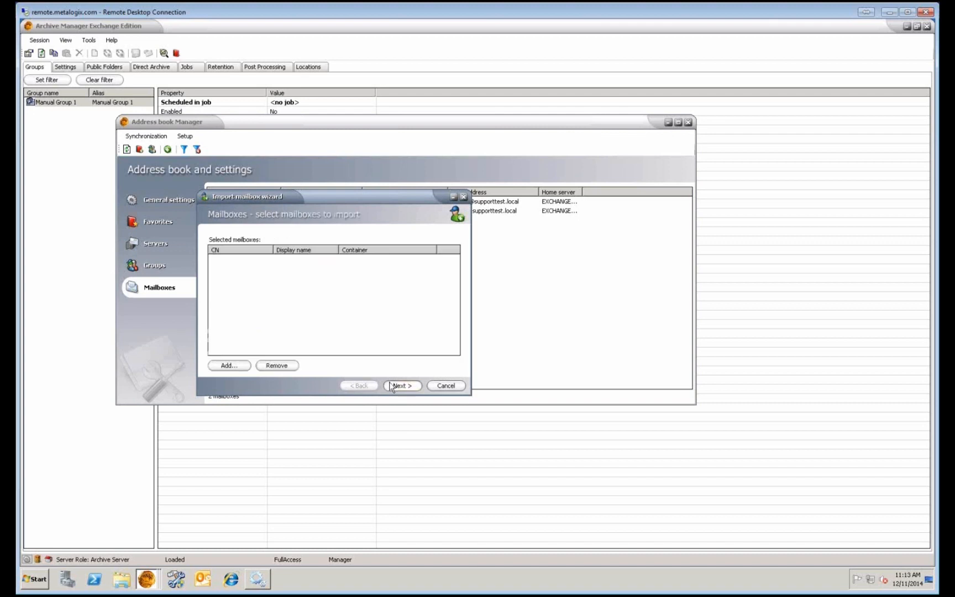
left_click(243, 366)
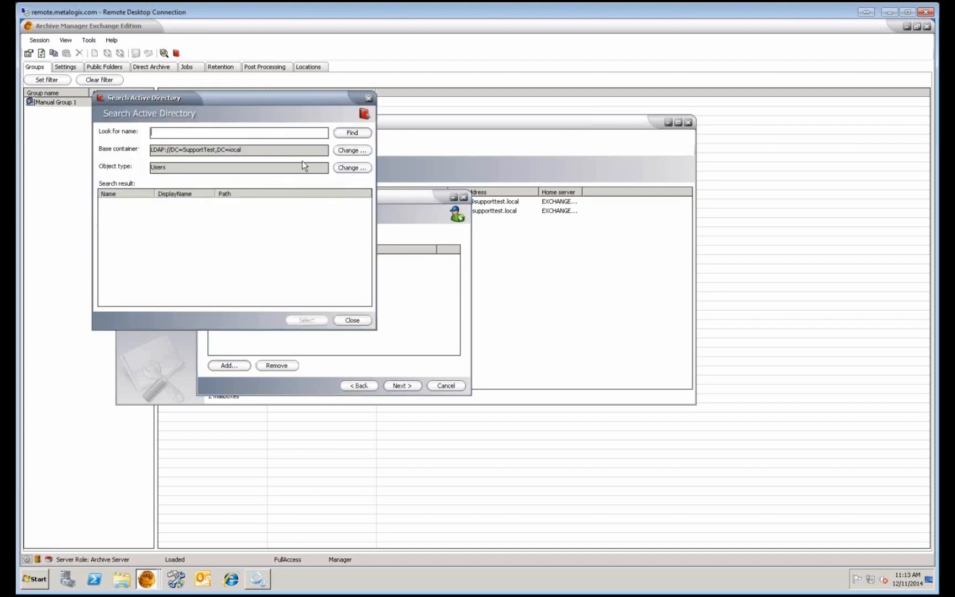
left_click(348, 150)
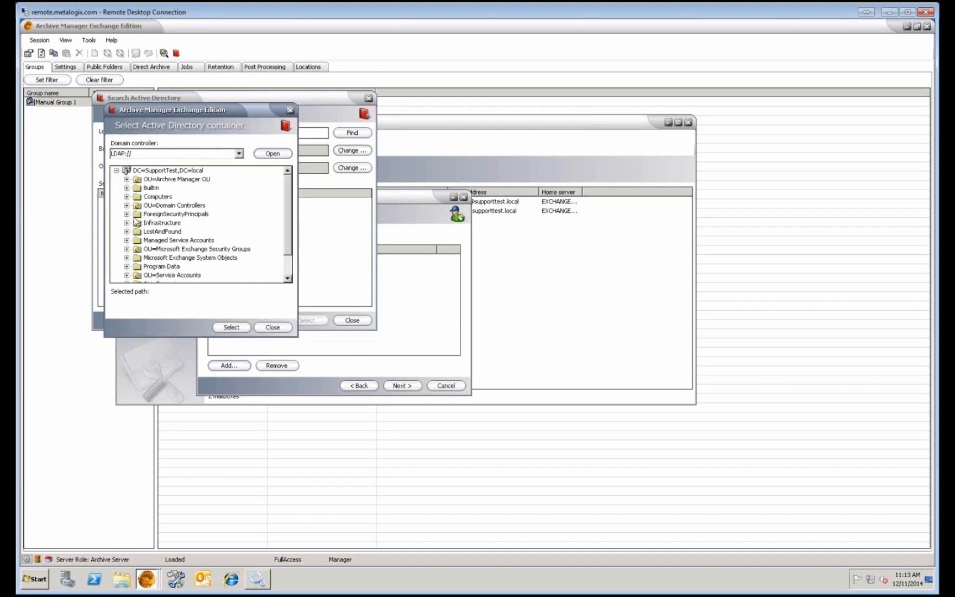
left_click(271, 327)
left_click(350, 322)
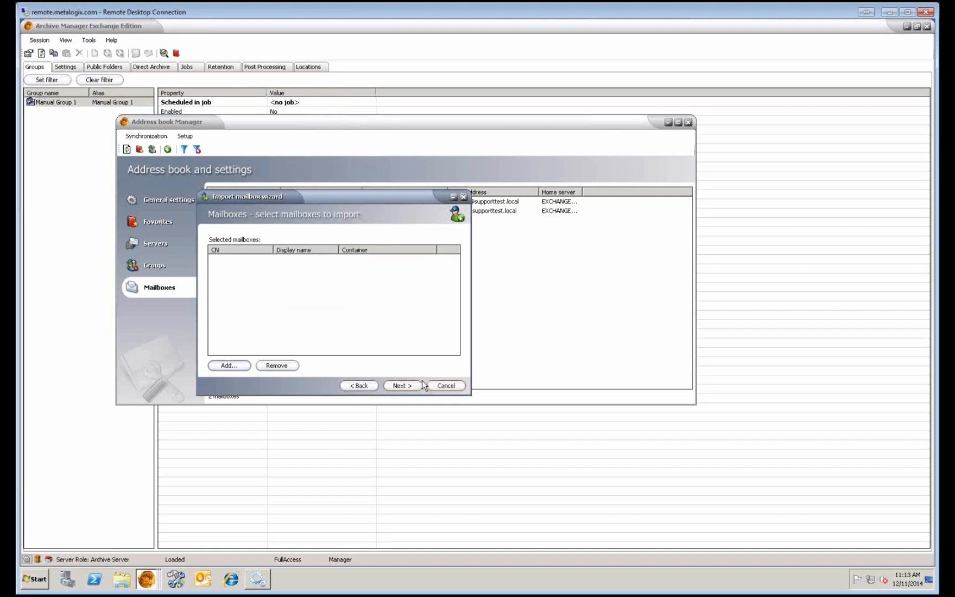
left_click(432, 386)
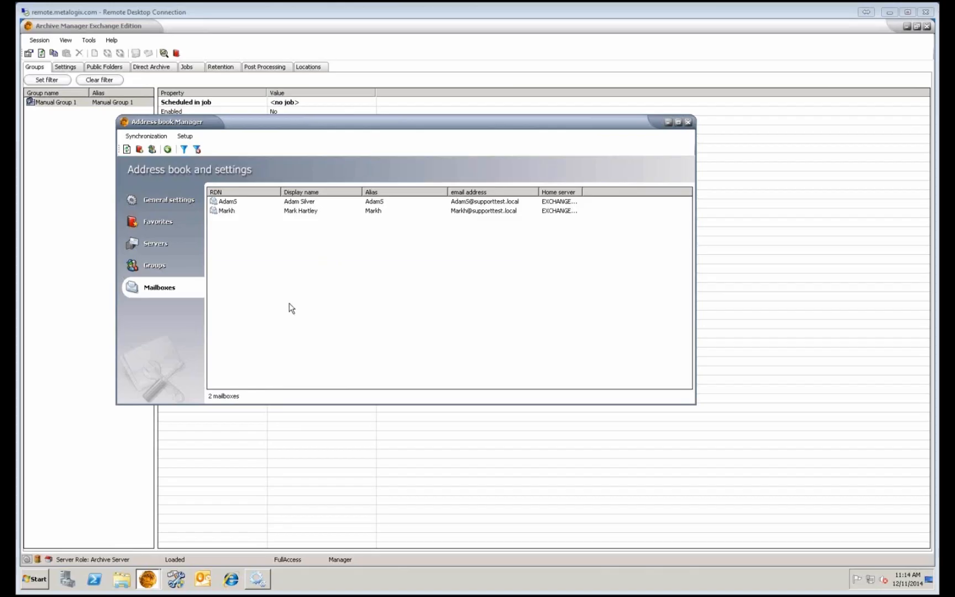
Review Manual Group 1's Members tab in its properties, then cancel without changes.
left_click(159, 266)
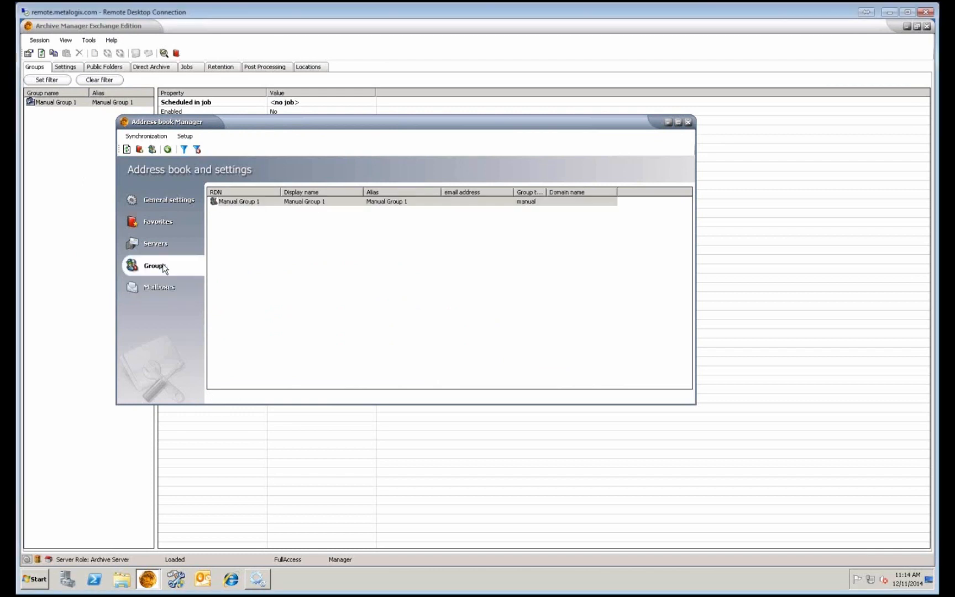
left_click(439, 202)
right_click(502, 202)
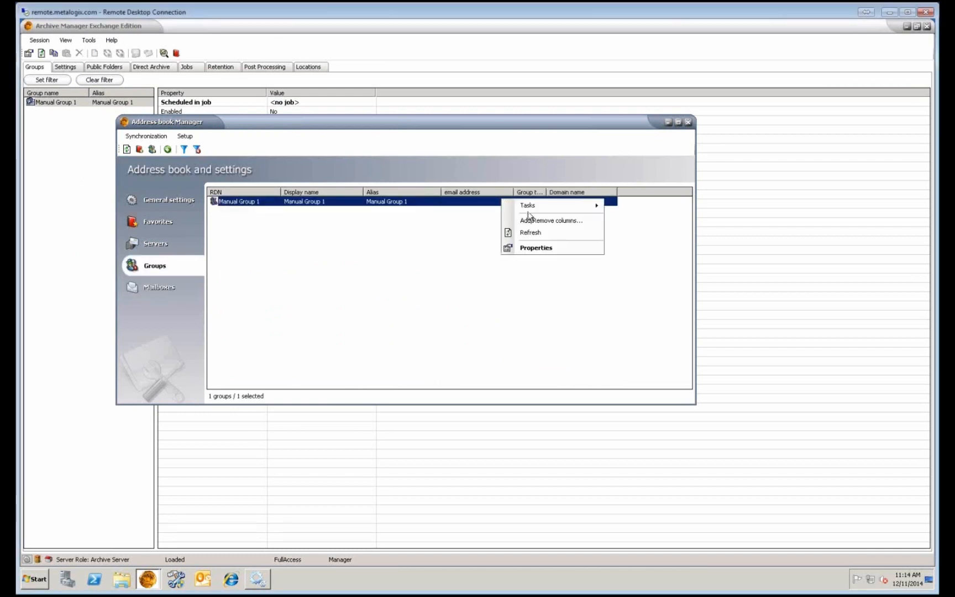
mouse_move(534, 206)
left_click(538, 248)
left_click(464, 192)
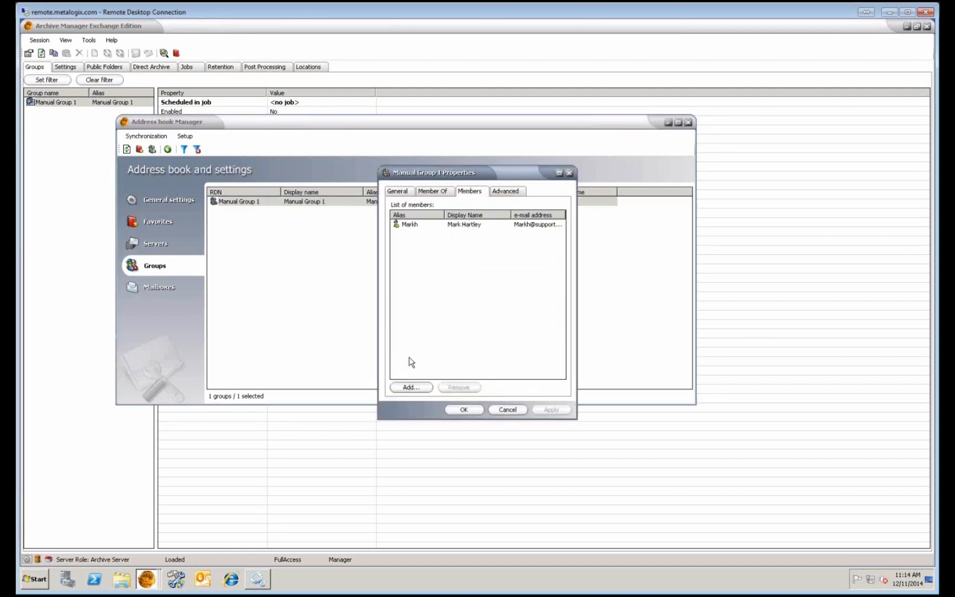
left_click(495, 411)
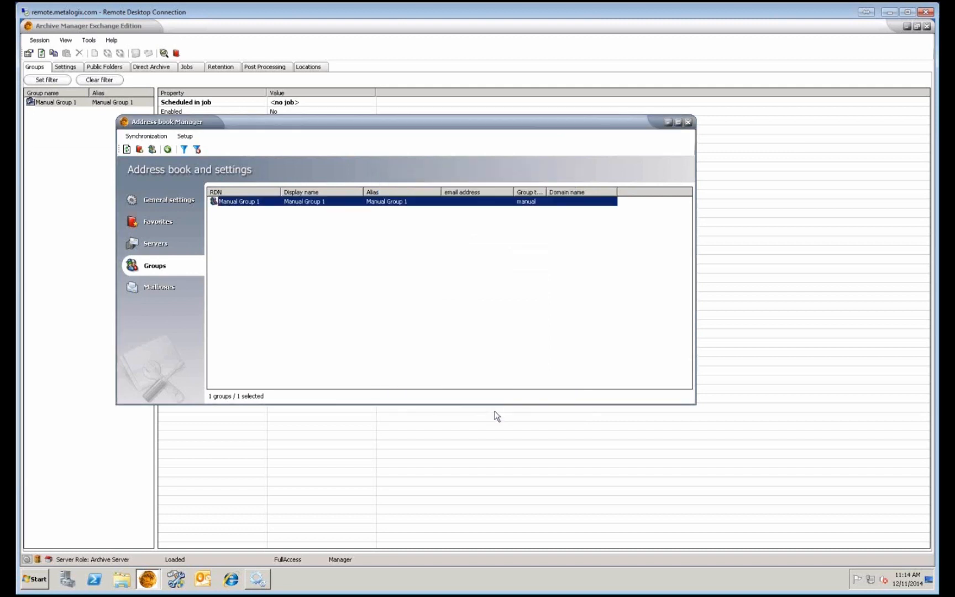
right_click(316, 281)
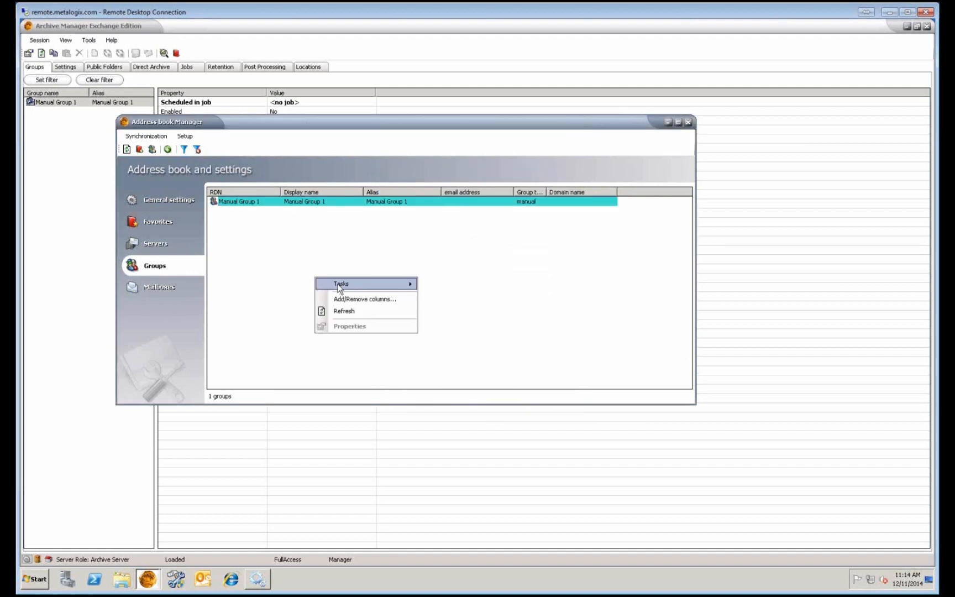
Run the Add group wizard from Active Directory, including subcontainers, to list 46 importable groups.
mouse_move(362, 284)
left_click(441, 285)
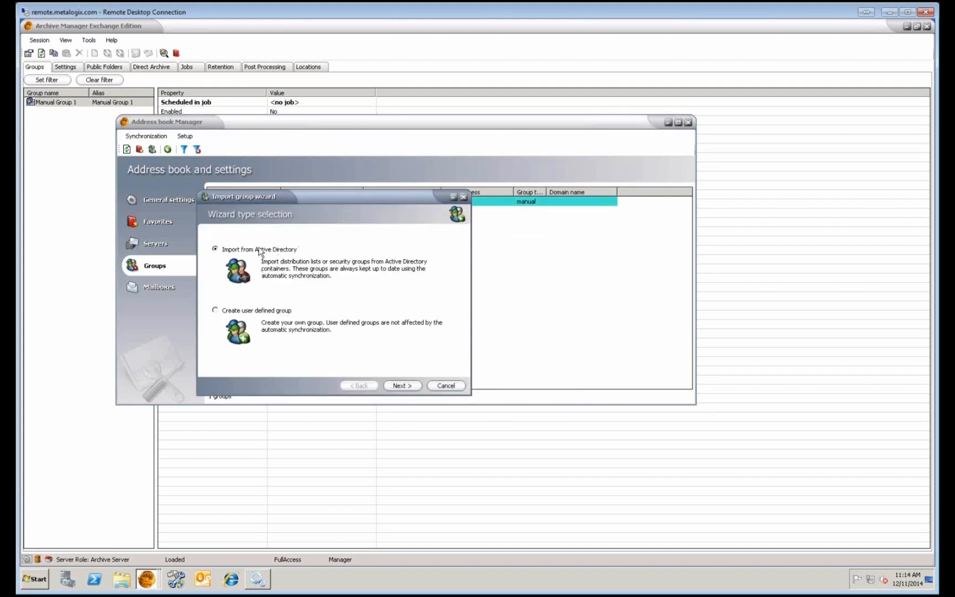
left_click(399, 386)
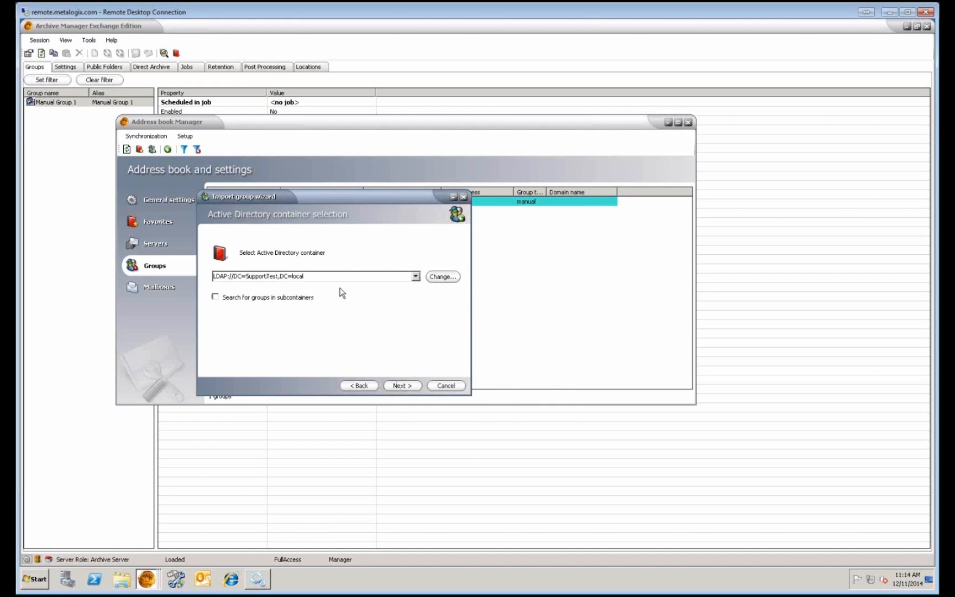
left_click(293, 298)
left_click(403, 386)
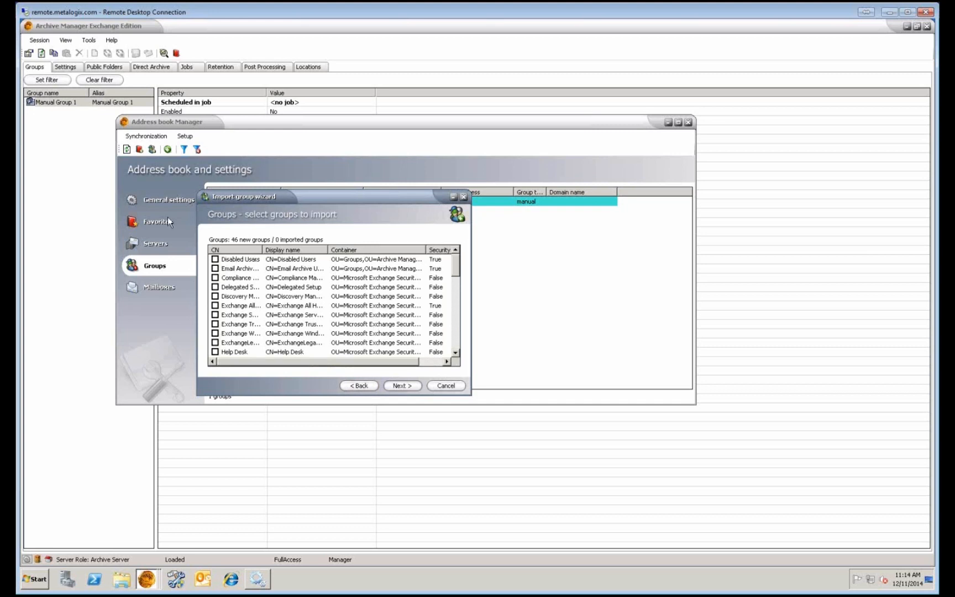
Clear the group checkboxes so no groups remain marked for import.
left_click(230, 261)
scroll(259, 285, "down", 8)
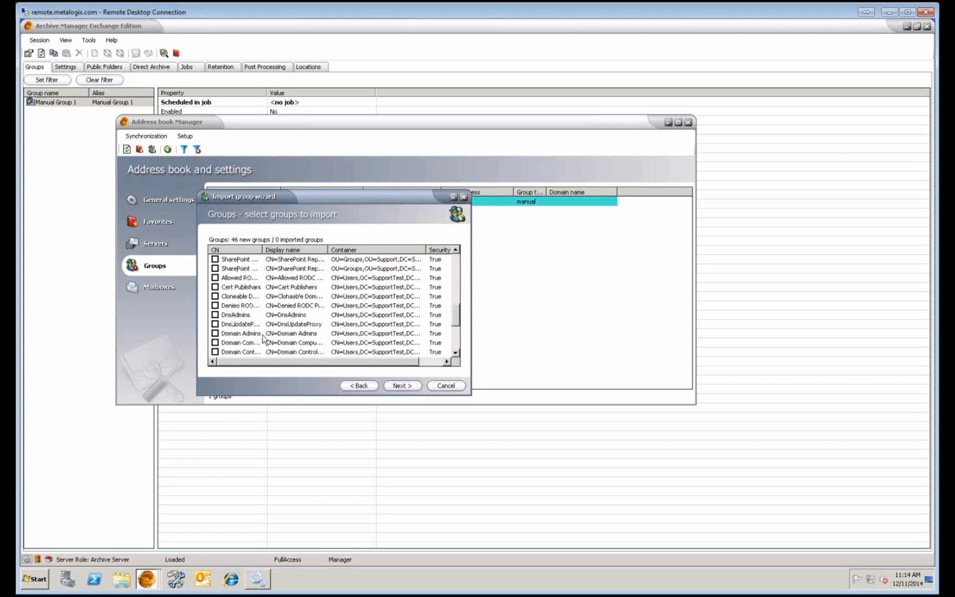
left_click(267, 354, "shift")
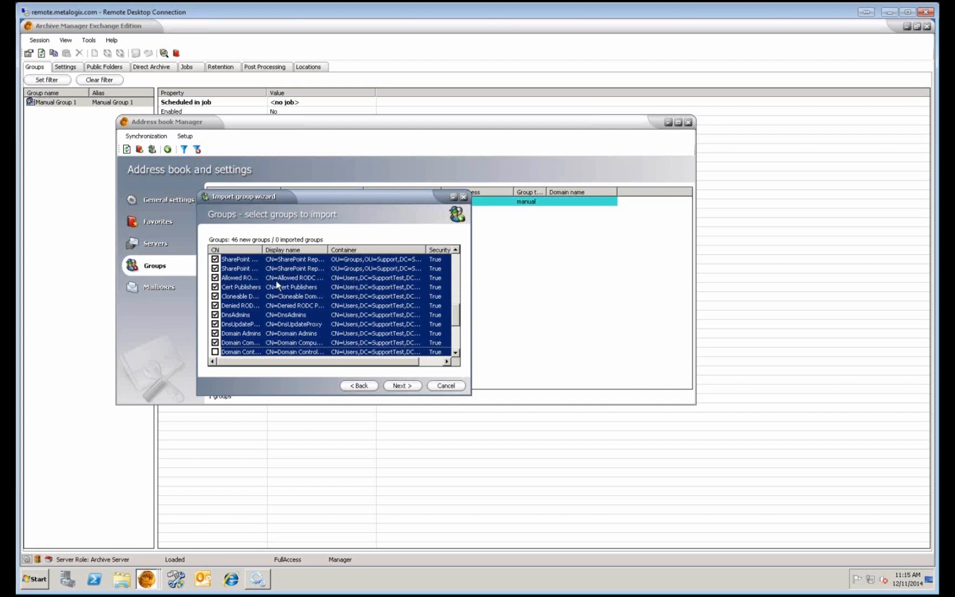
left_click(215, 342)
left_click(270, 321)
scroll(354, 351, "up", 8)
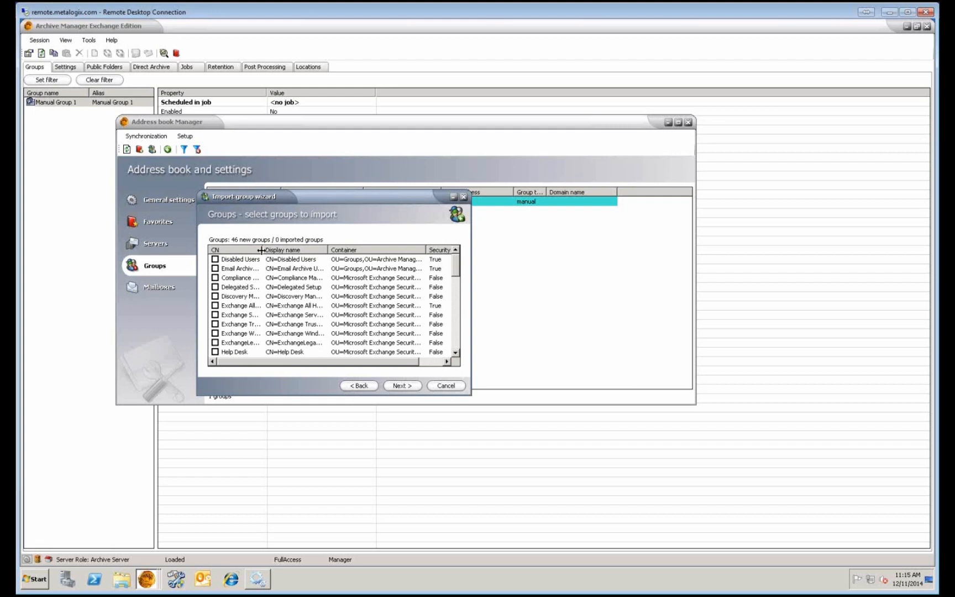
Widen the CN column and mark only Email Archive Users 1 for import.
left_click_drag(263, 252, 300, 253)
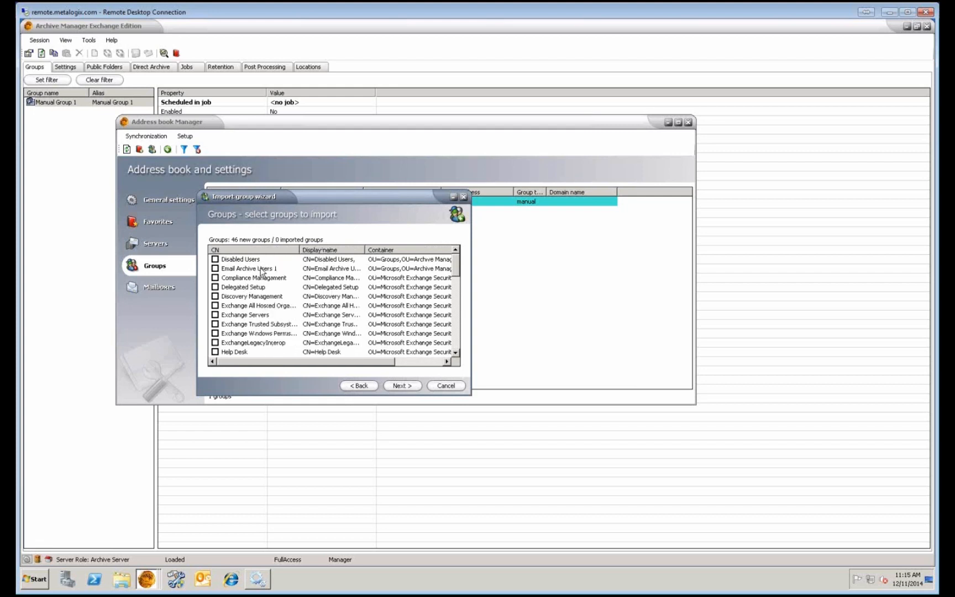
left_click(215, 269)
left_click(401, 385)
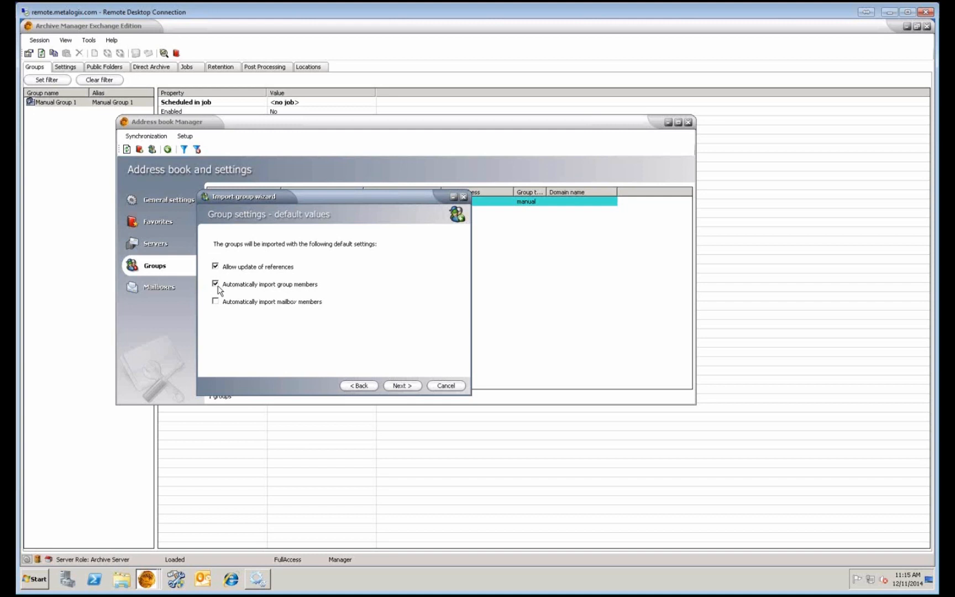
Import Email Archive Users 1 with automatic group-member and mailbox-member import turned off.
left_click(218, 287)
left_click(215, 303)
left_click(401, 387)
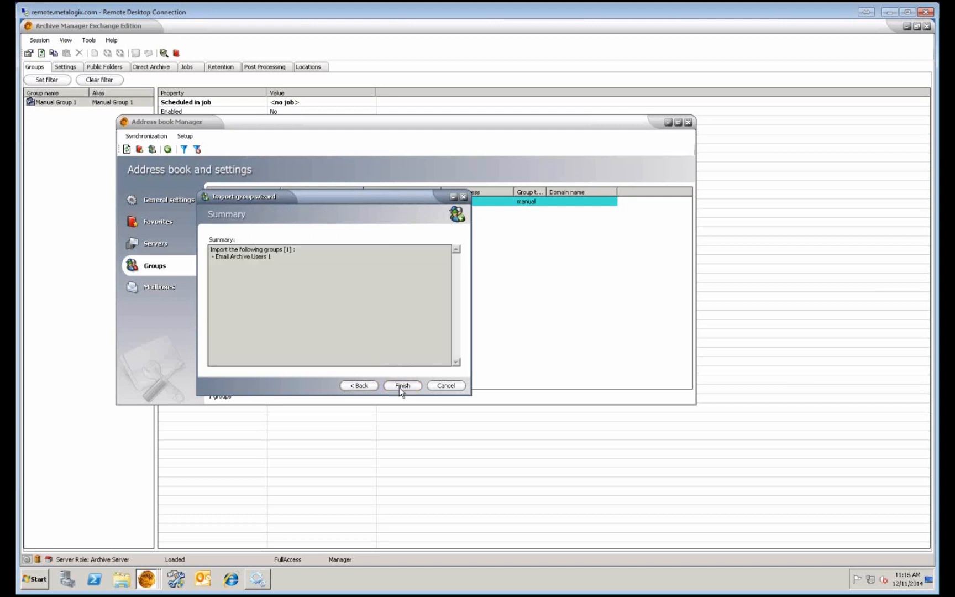
left_click(401, 385)
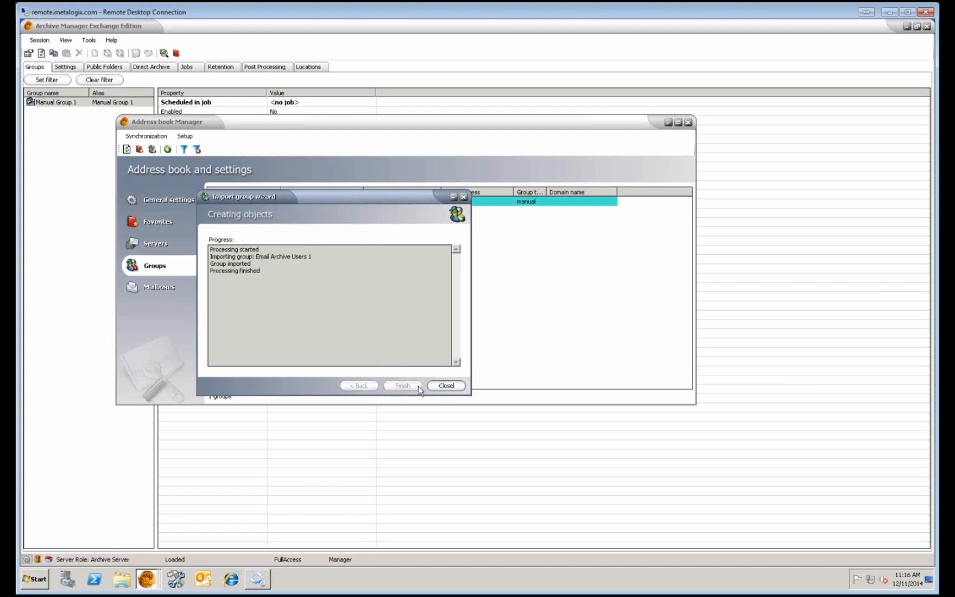
left_click(445, 386)
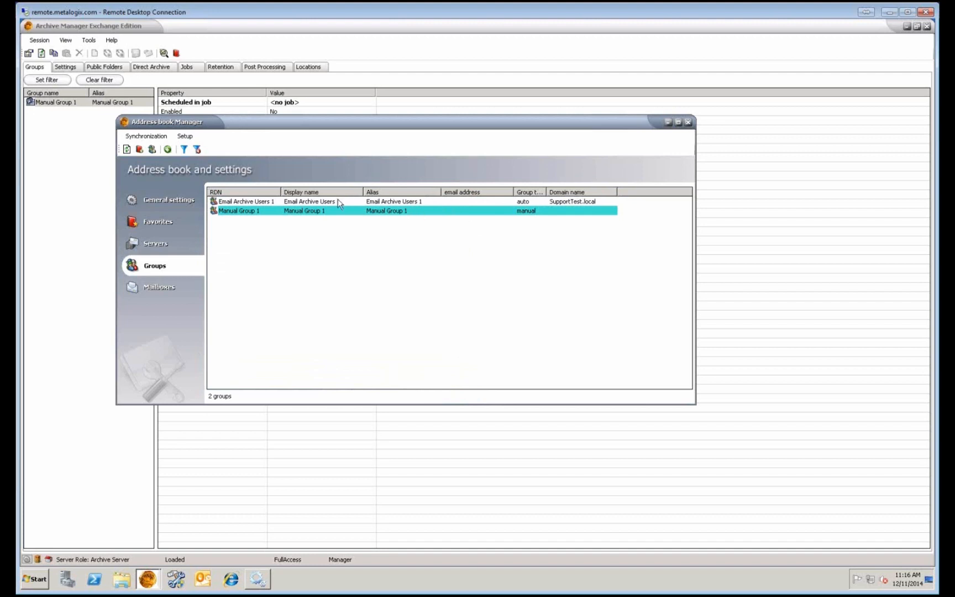
Check the Members tab of Email Archive Users 1's properties, which lists no members.
left_click(403, 201)
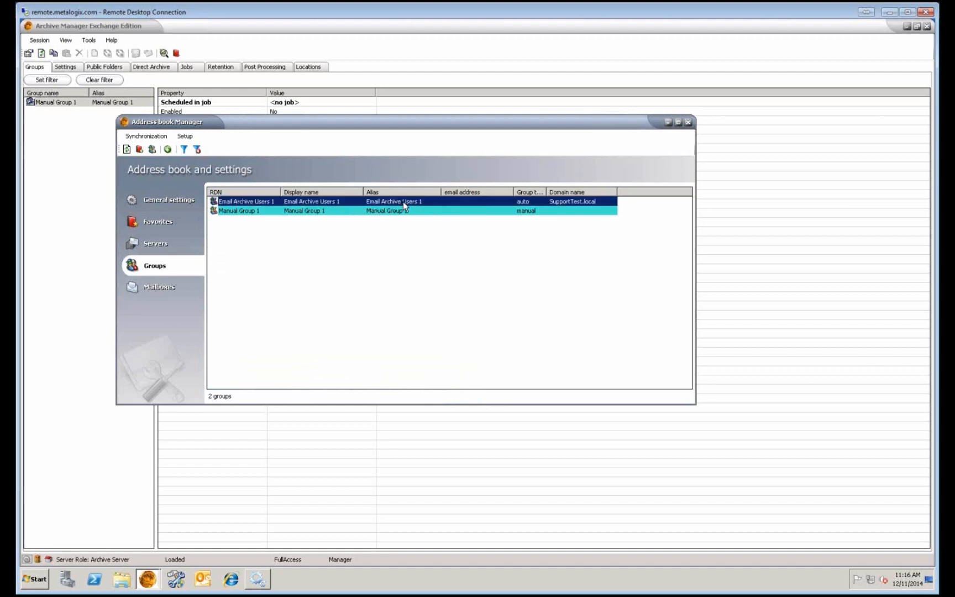
right_click(521, 202)
left_click(538, 248)
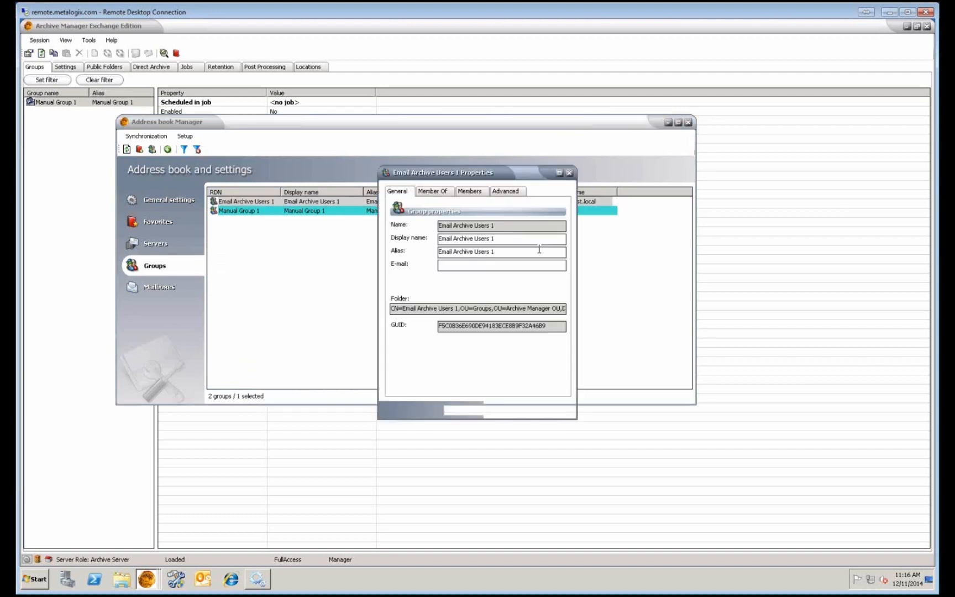
left_click(469, 190)
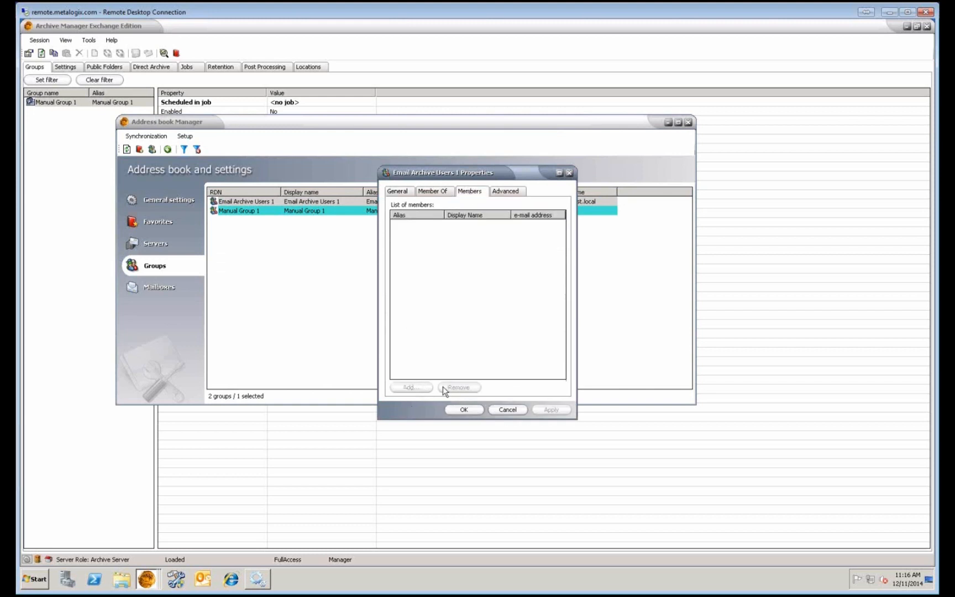
Close the group properties and show the address book's General settings.
left_click(479, 409)
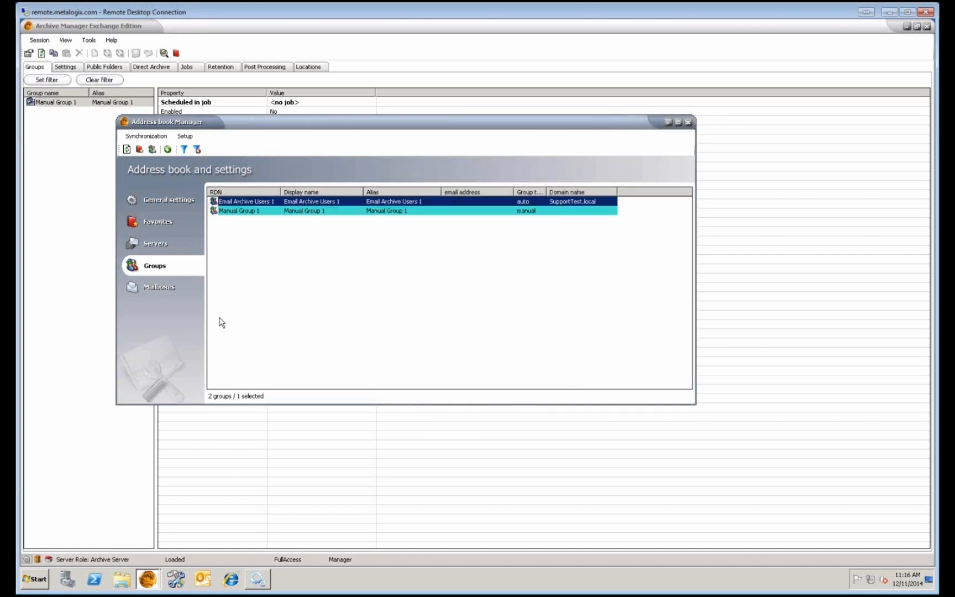
left_click(183, 288)
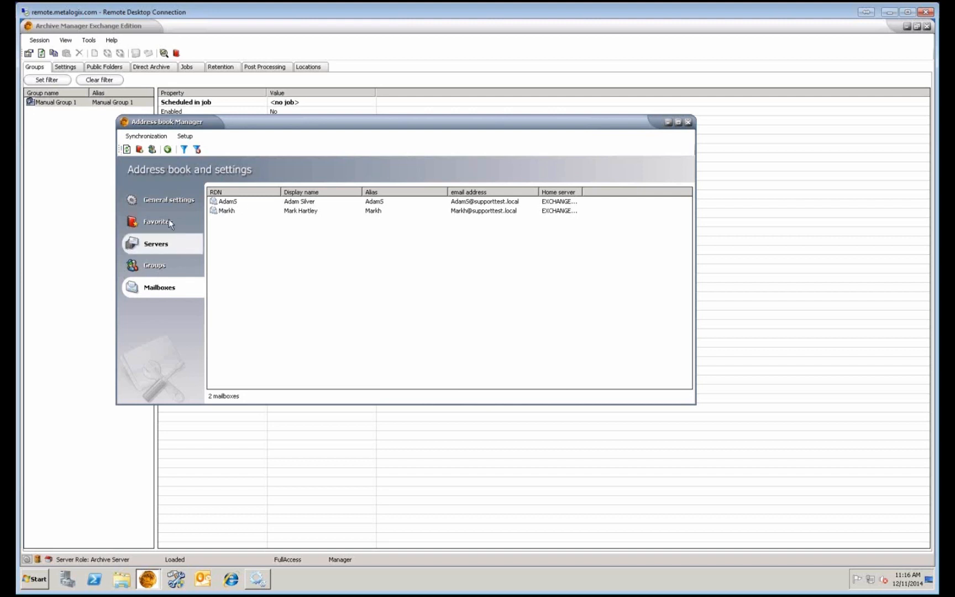
left_click(171, 202)
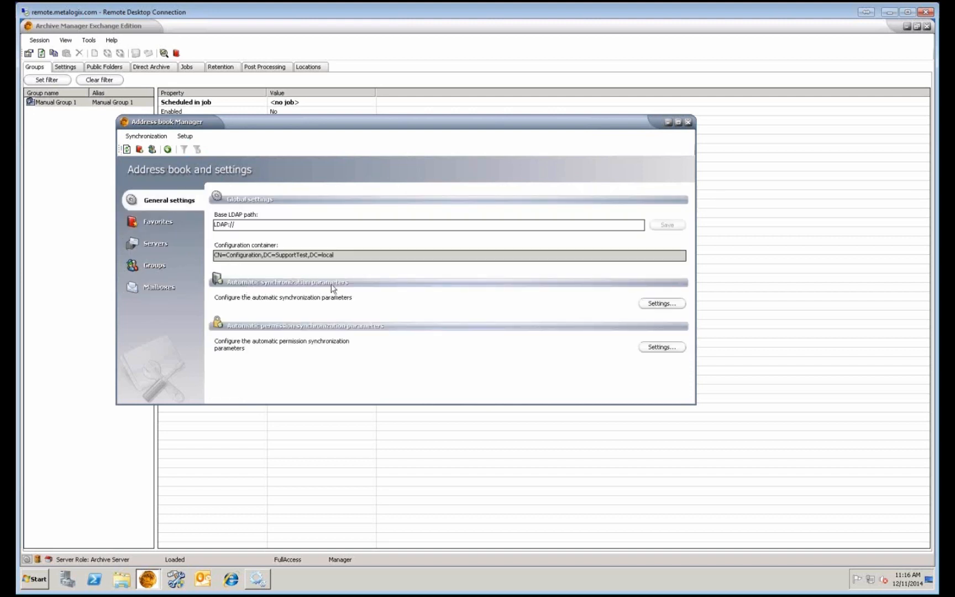
Schedule address book synchronization at hours 6 and 18, Monday to Friday, and confirm with OK.
left_click(680, 304)
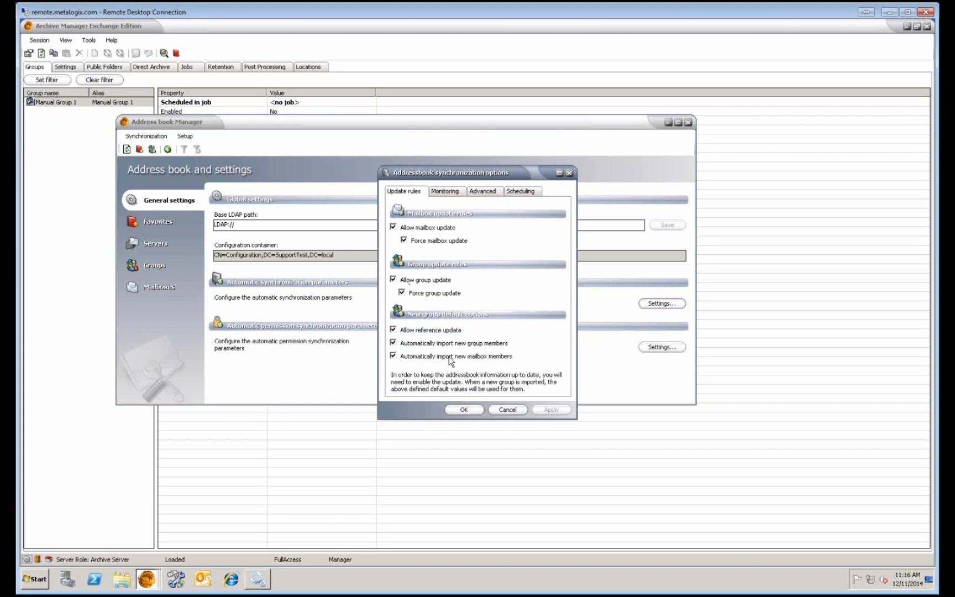
left_click(535, 192)
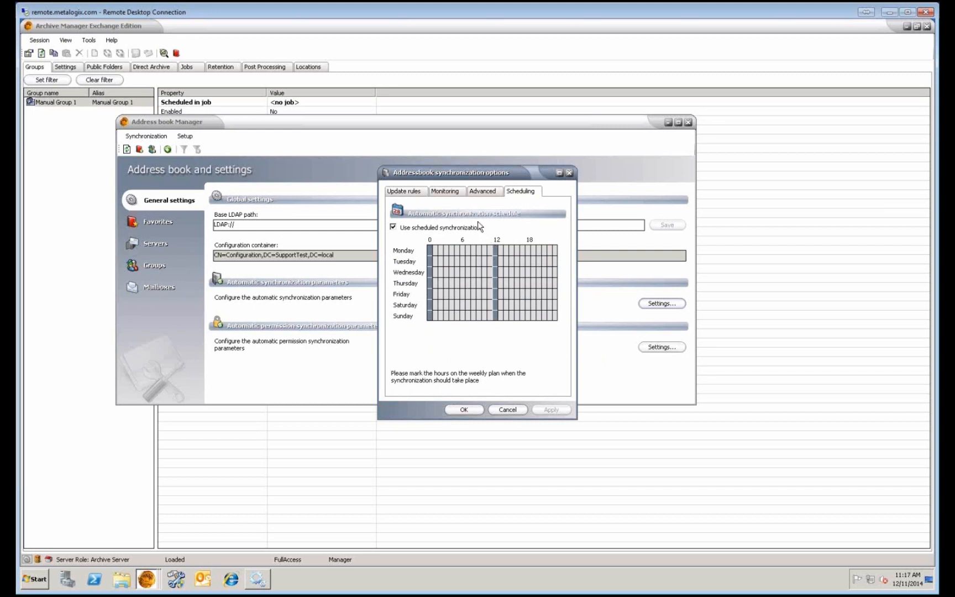
left_click(463, 251)
left_click_drag(465, 261, 463, 317)
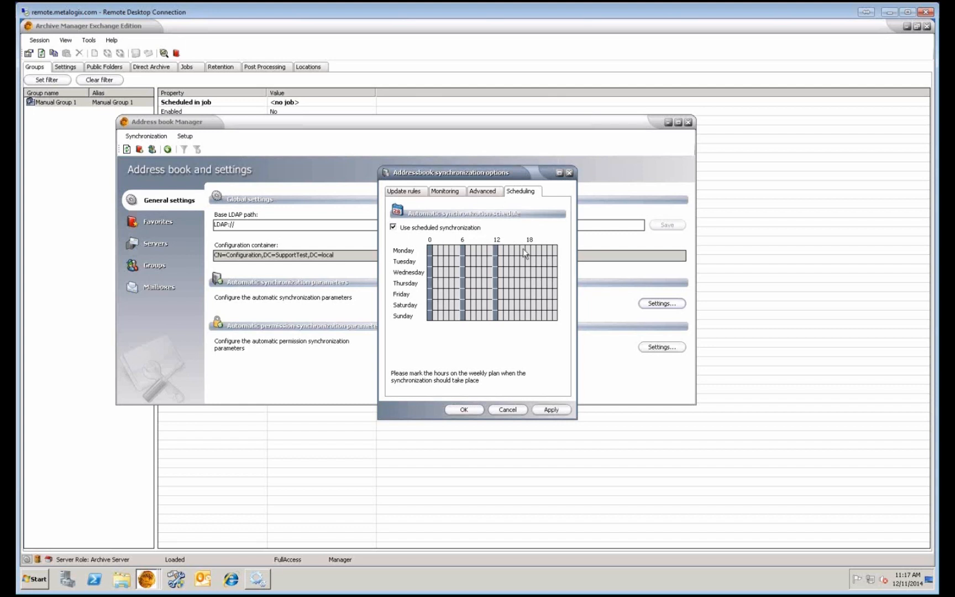
left_click_drag(526, 249, 527, 318)
left_click(465, 409)
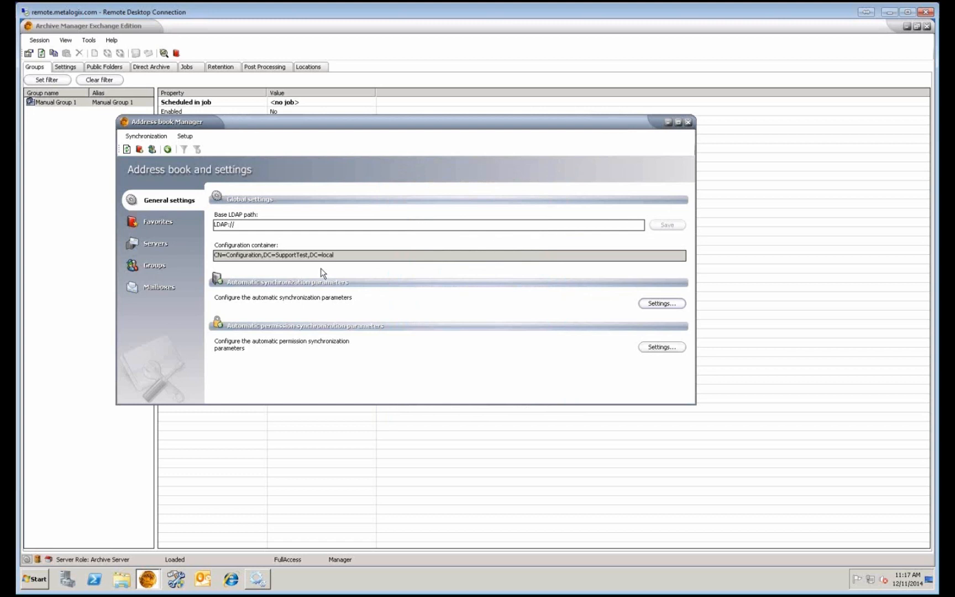
Run Synchronize address book with Change RDN and Allow mailbox migration ticked, then close the log.
left_click(136, 138)
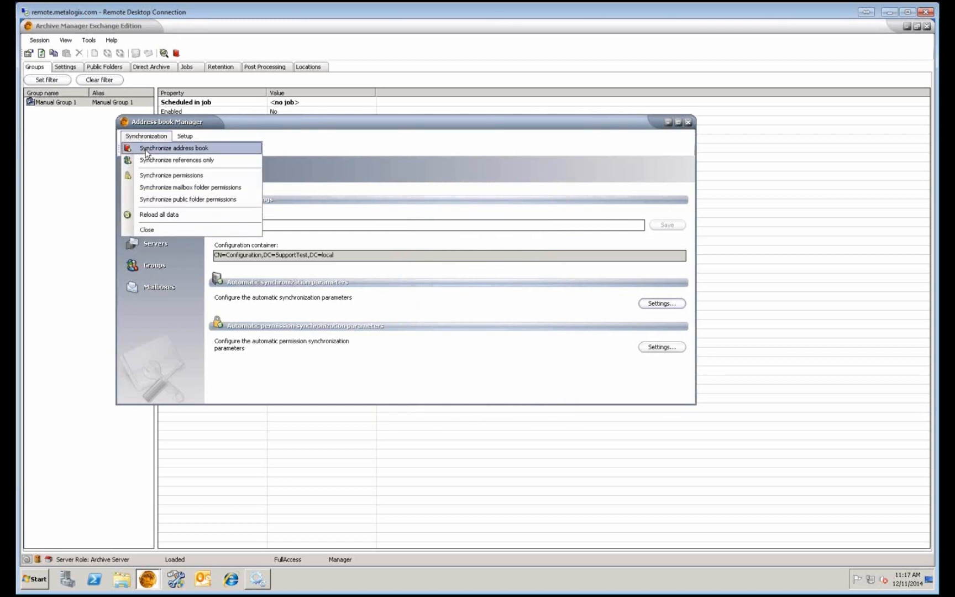
left_click(146, 149)
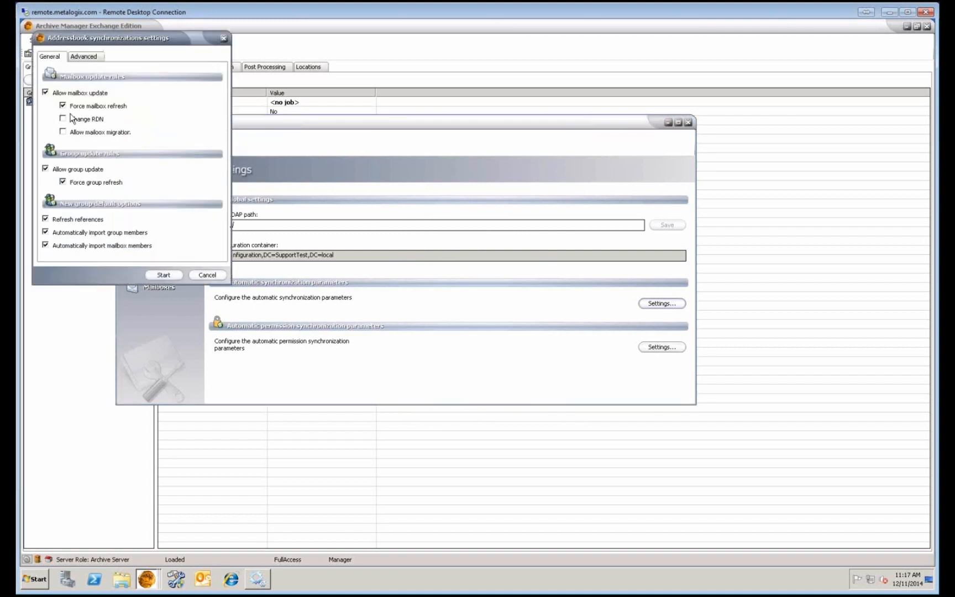
left_click(73, 120)
left_click(75, 133)
left_click(164, 274)
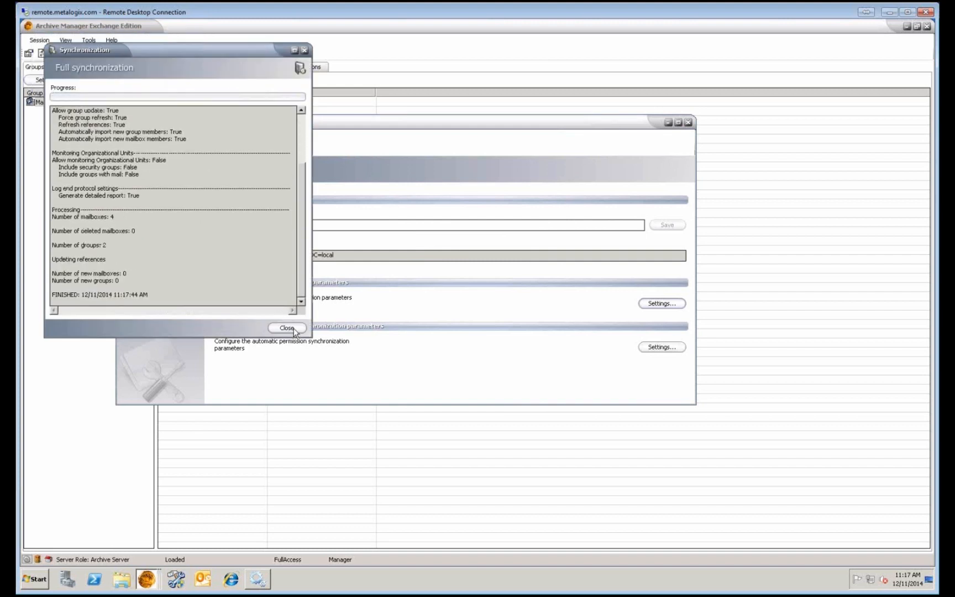
left_click(287, 328)
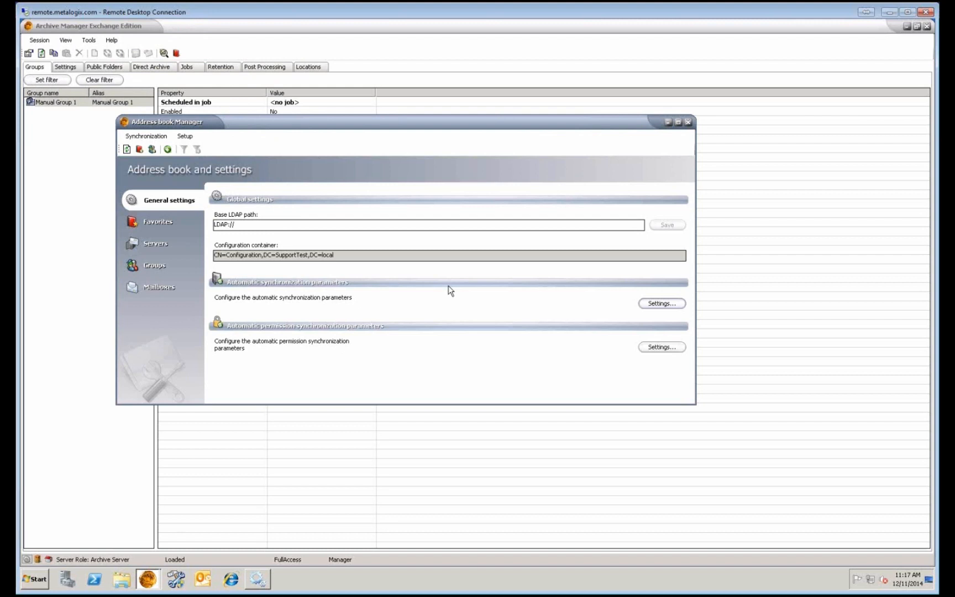
left_click(169, 138)
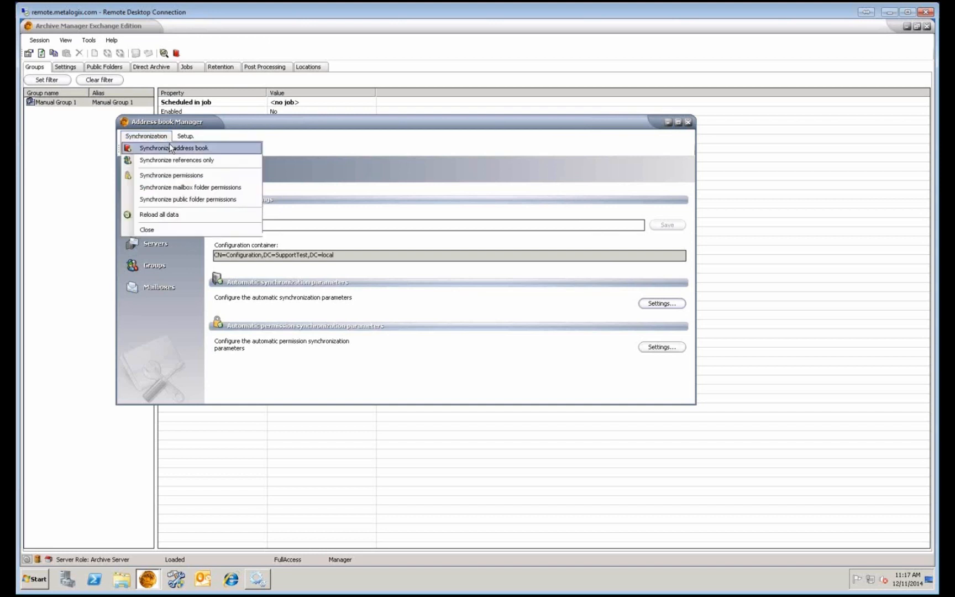
left_click(422, 149)
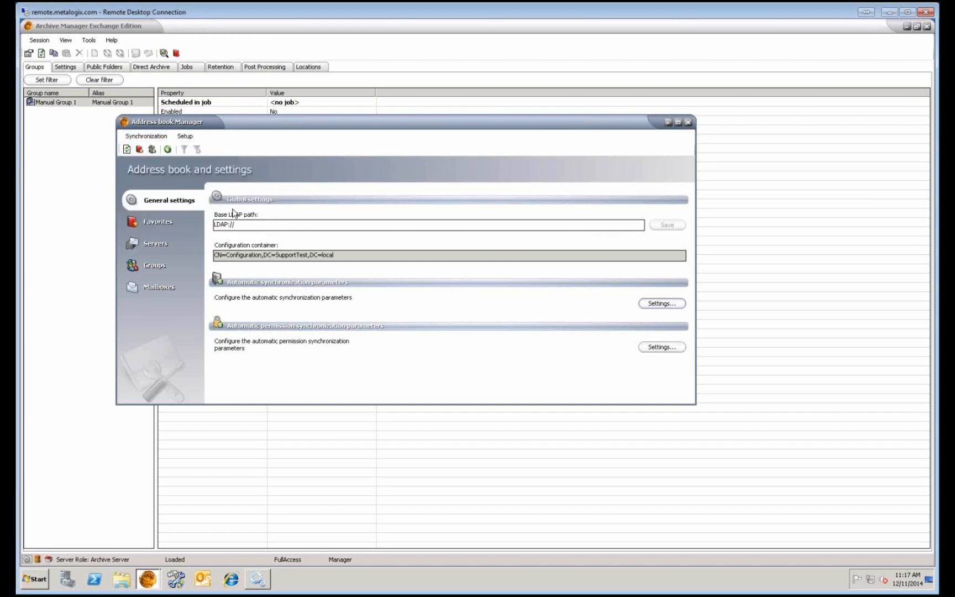
Refresh the address book mailbox list, which now includes testuser2.
left_click(165, 287)
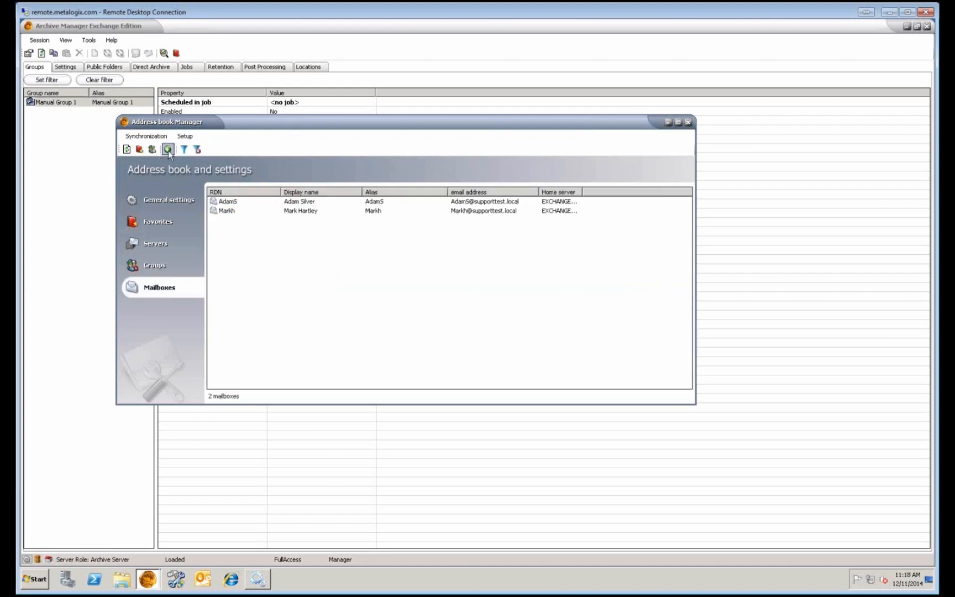
left_click(130, 152)
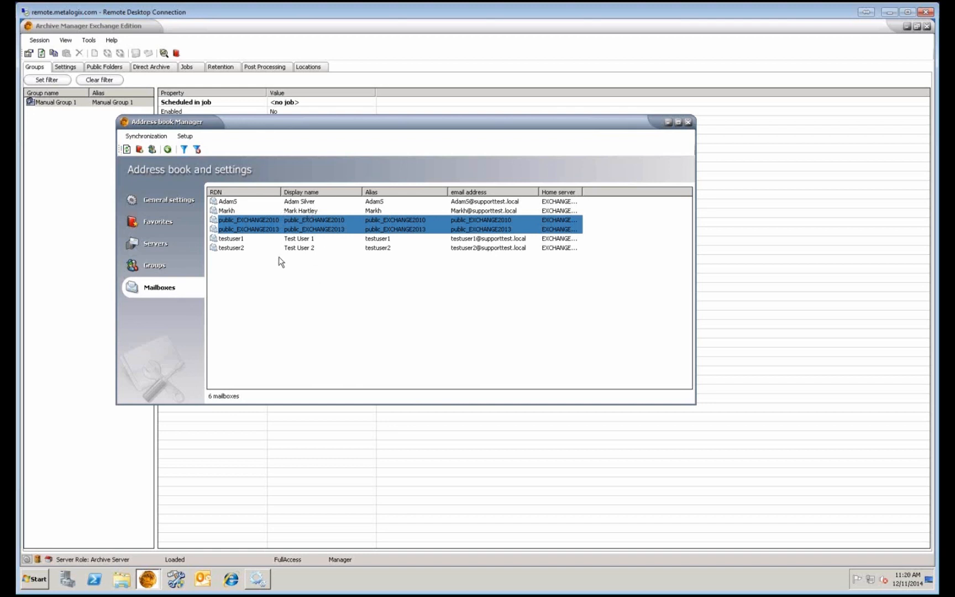
left_click(242, 246)
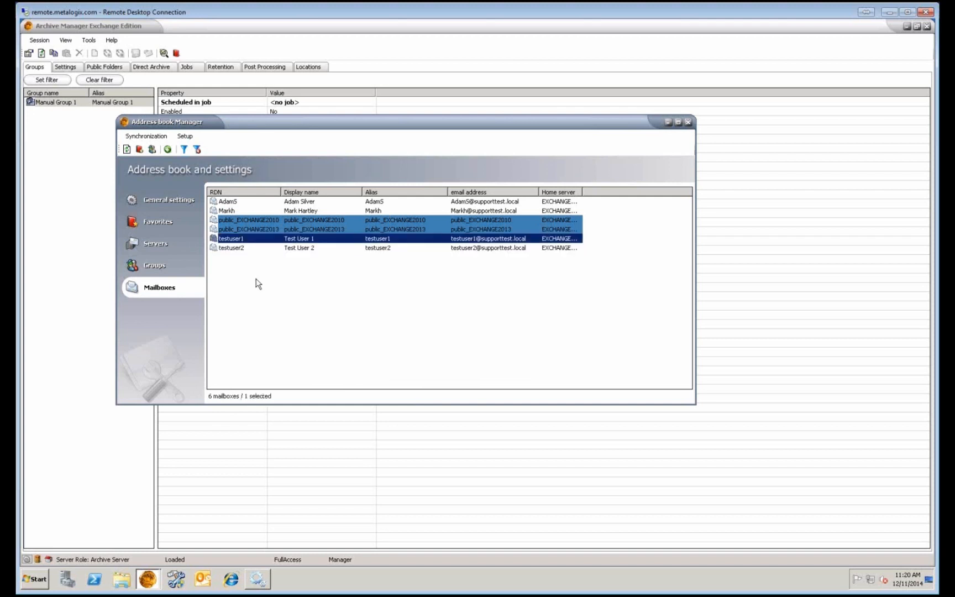
Verify Email Archive Users 1 lists testuser1 and testuser2 as members, then return to the main window.
left_click(142, 266)
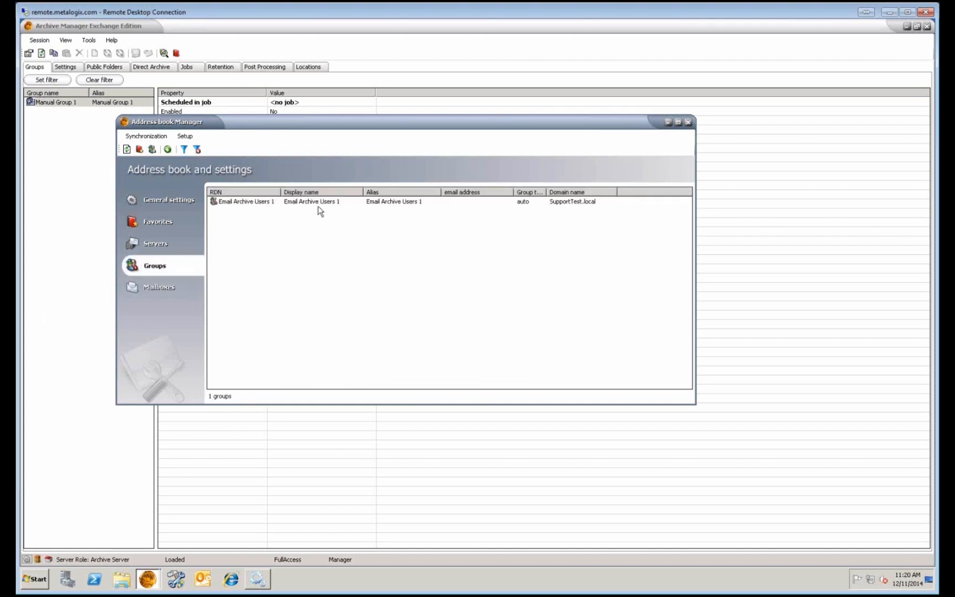
left_click(319, 202)
right_click(319, 205)
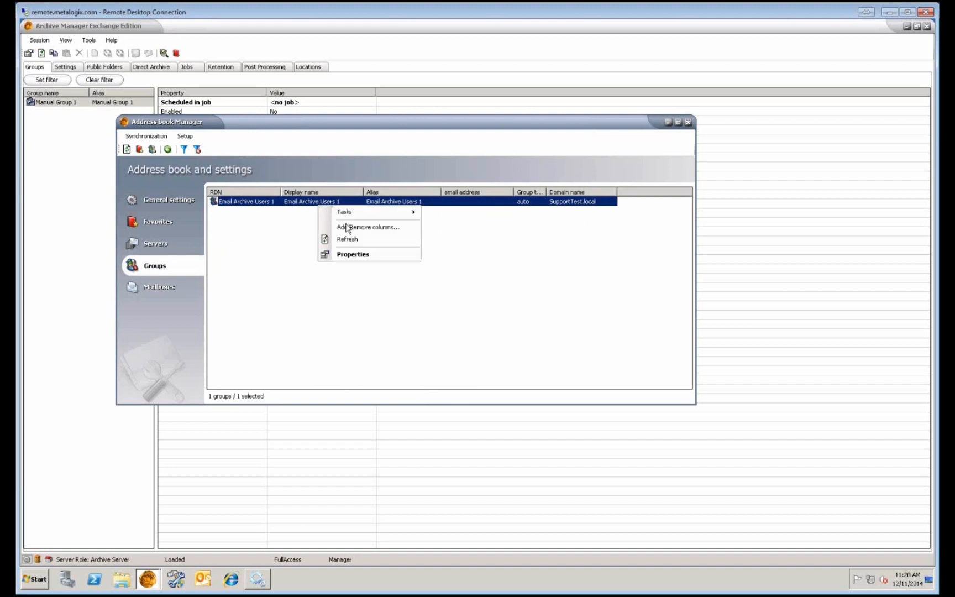
left_click(356, 255)
left_click(470, 191)
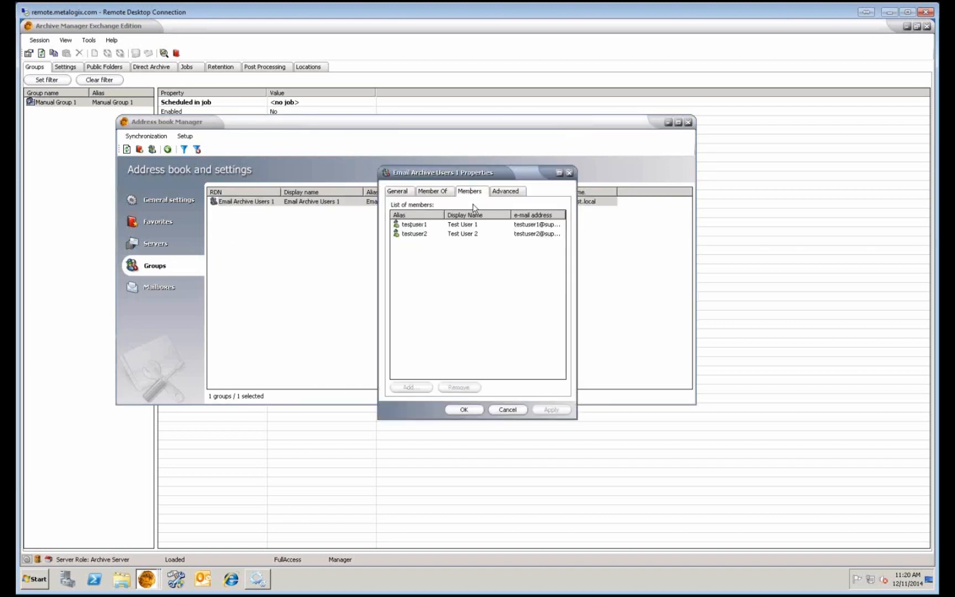
left_click(464, 225)
left_click(465, 235)
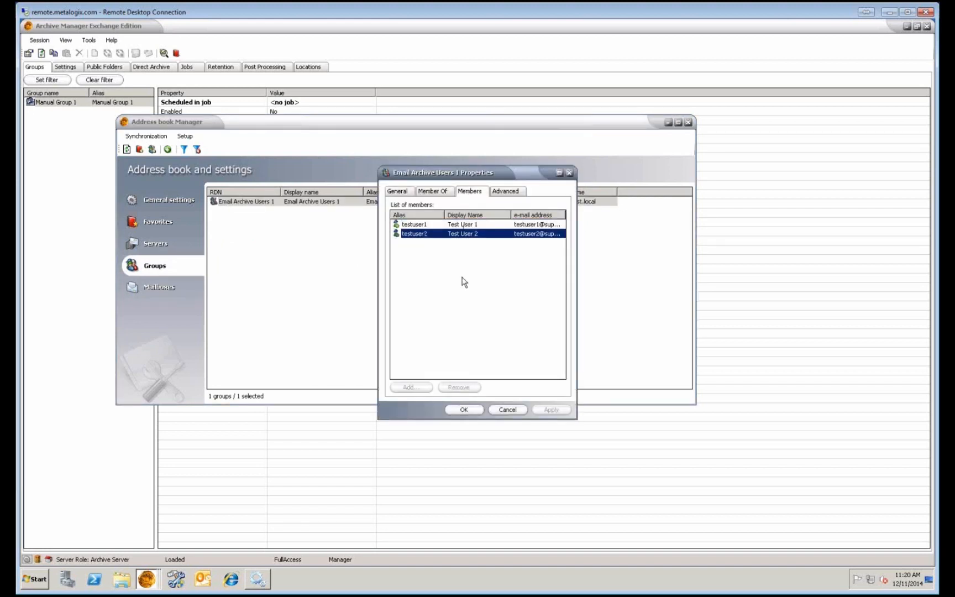
left_click(507, 409)
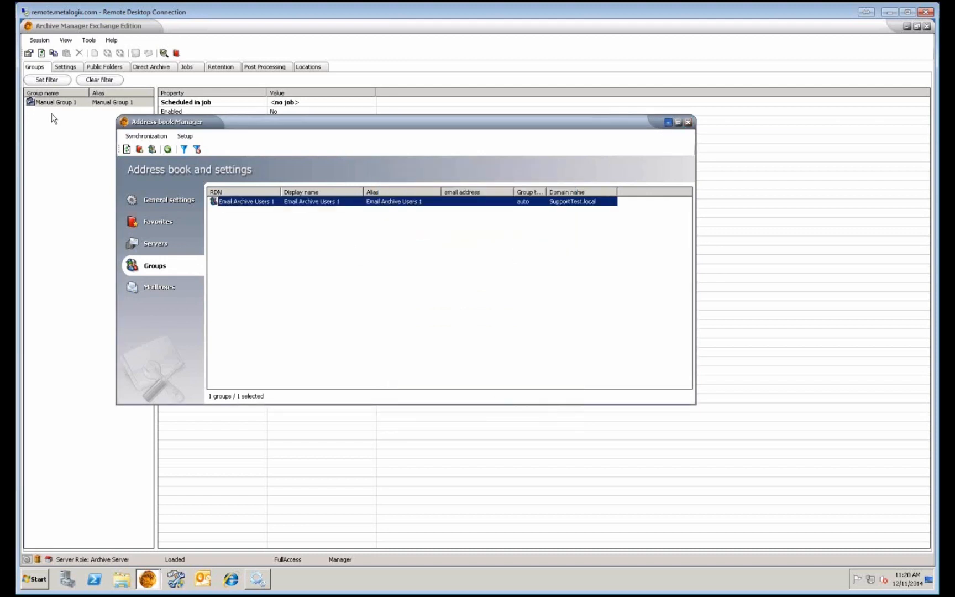
left_click(66, 143)
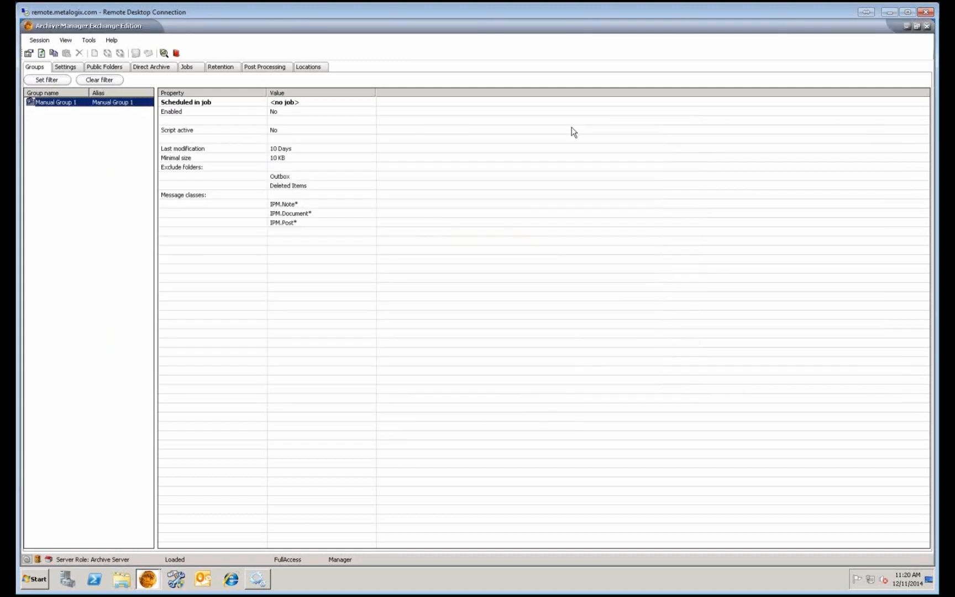
Refresh the archive groups to show Email Archive Users 1, then return to the address book's mailboxes.
left_click(43, 54)
left_click(50, 104)
left_click(147, 579)
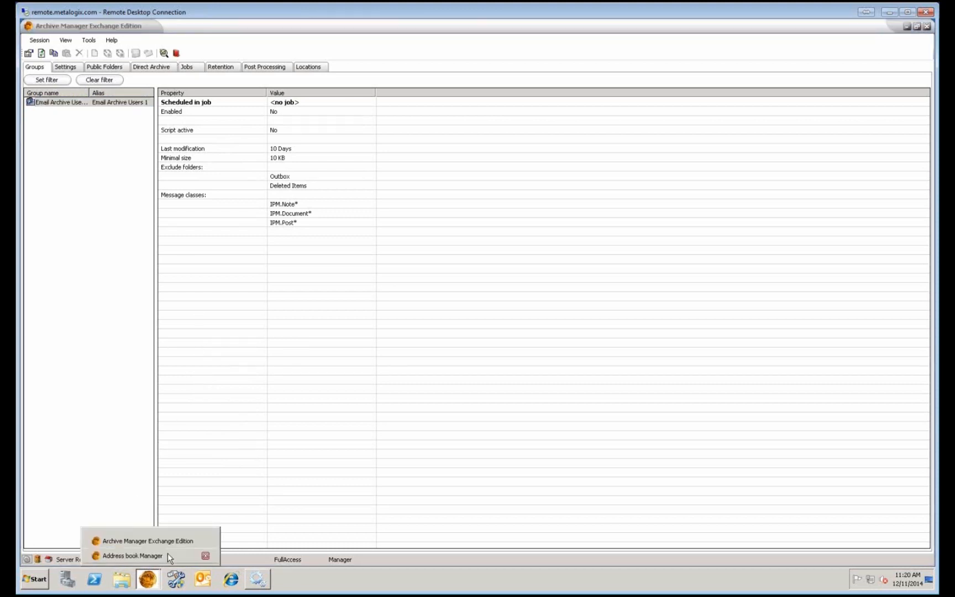
left_click(162, 557)
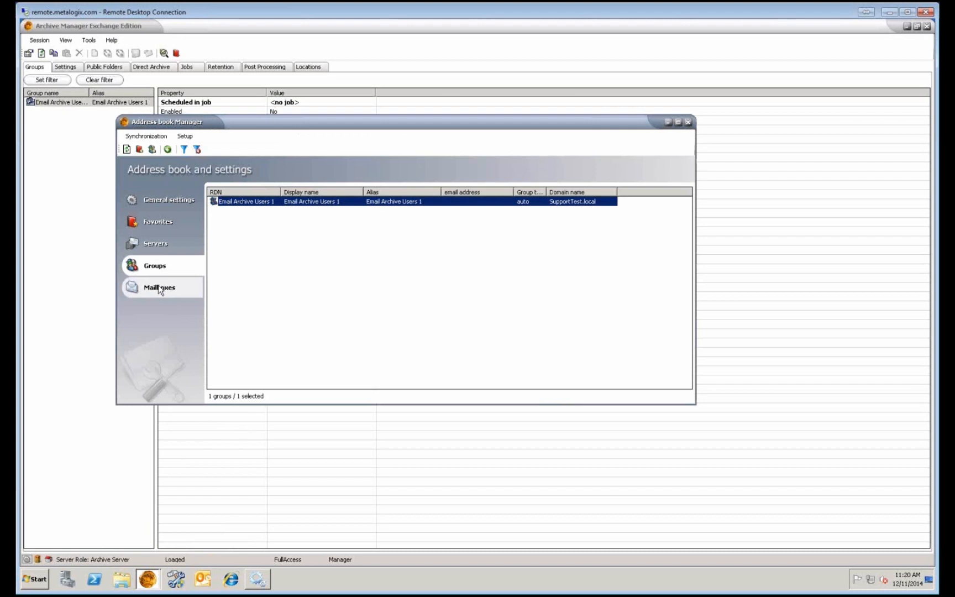
left_click(159, 288)
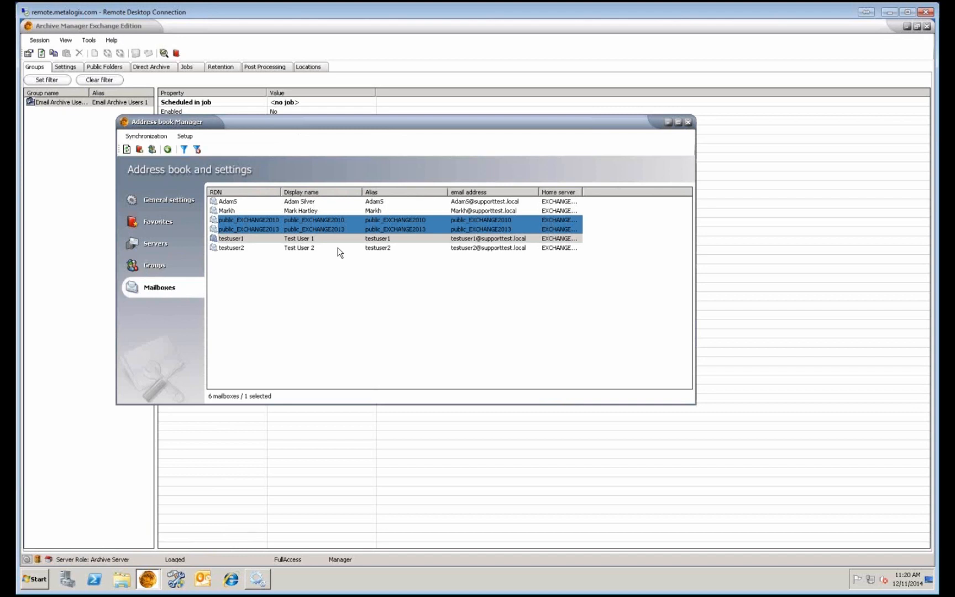
Select testuser2, check Email Archive Users 1's actions, then go back to the mailbox list.
left_click(305, 249)
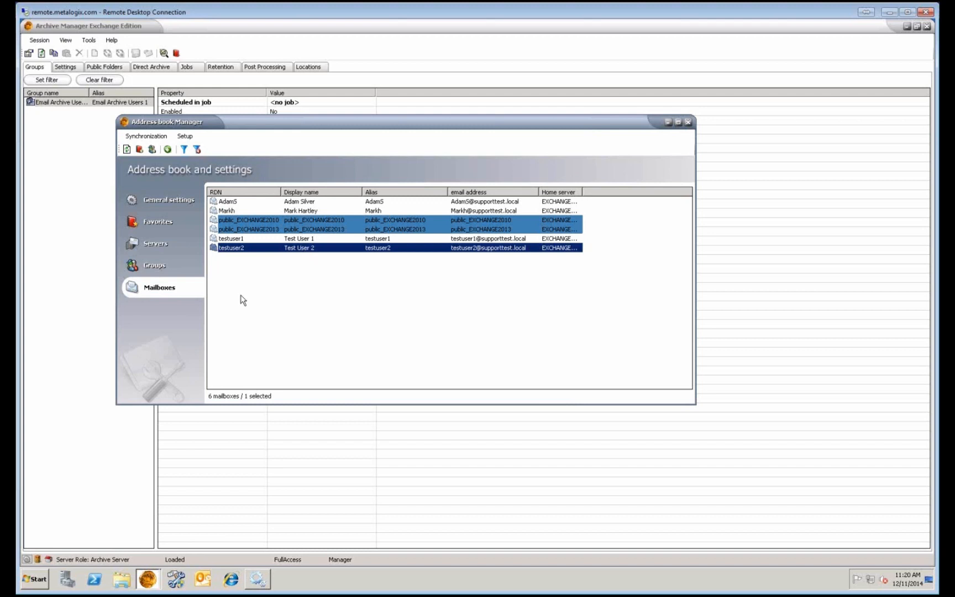
left_click(177, 266)
left_click(305, 203)
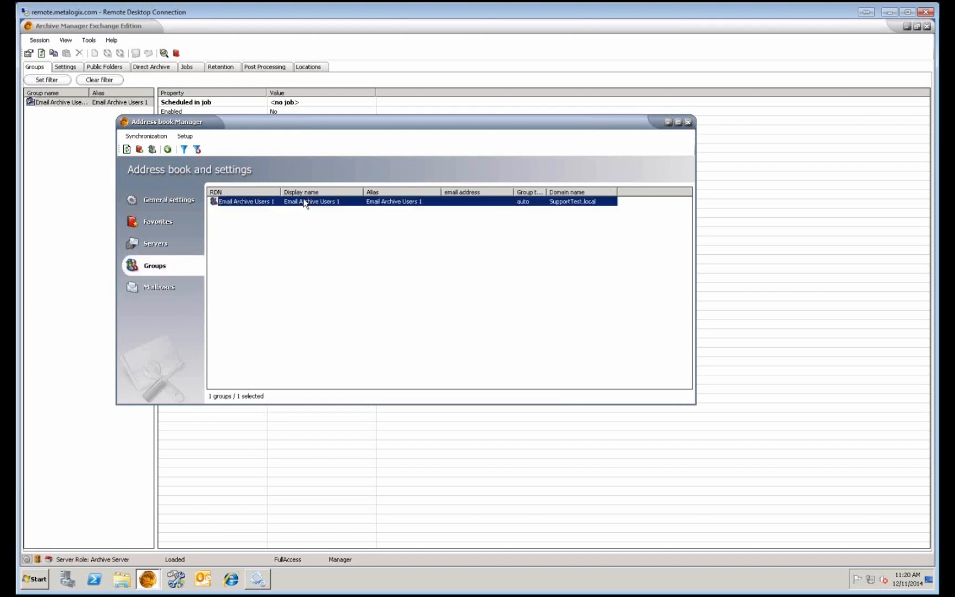
right_click(304, 203)
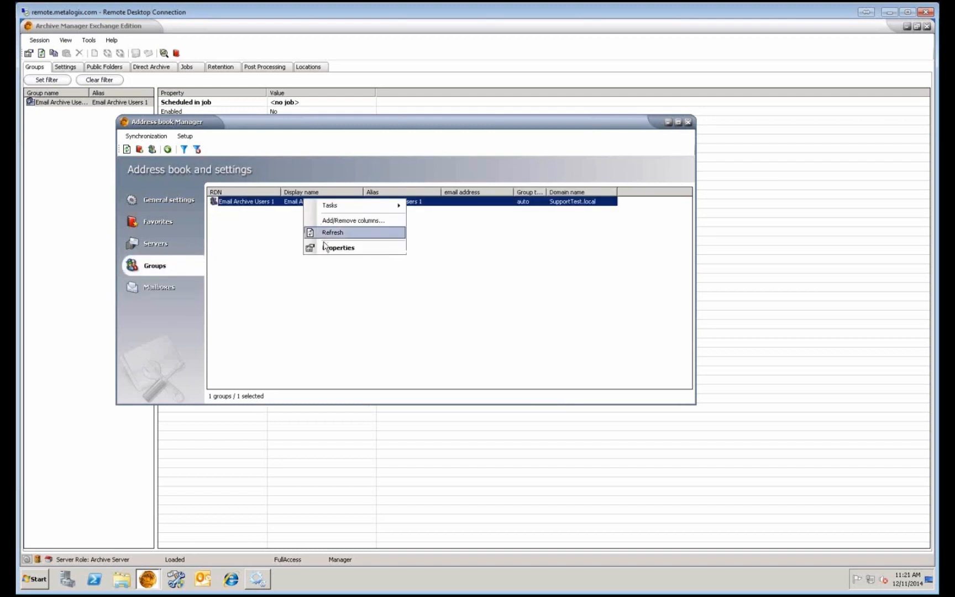
left_click(156, 290)
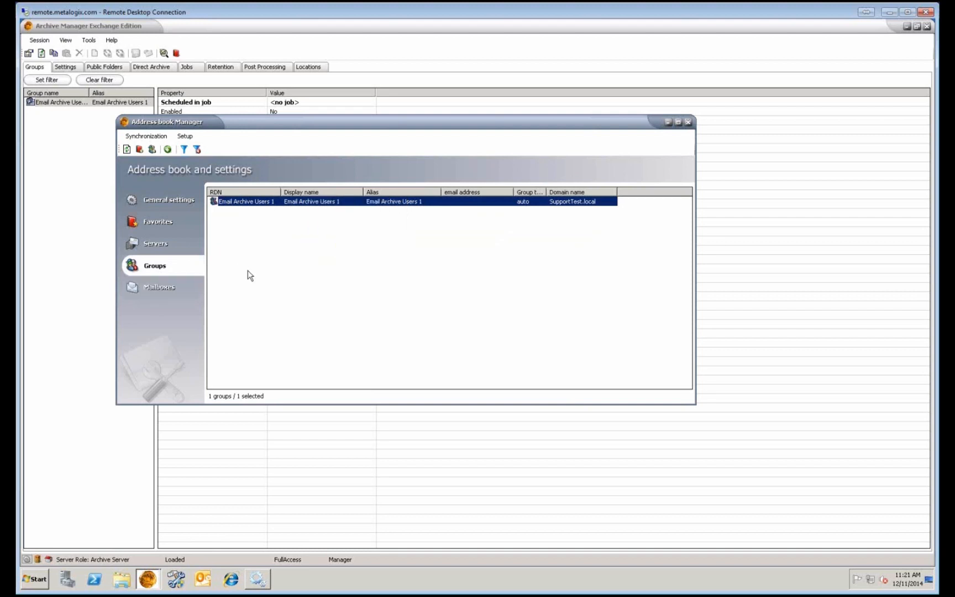
left_click(156, 281)
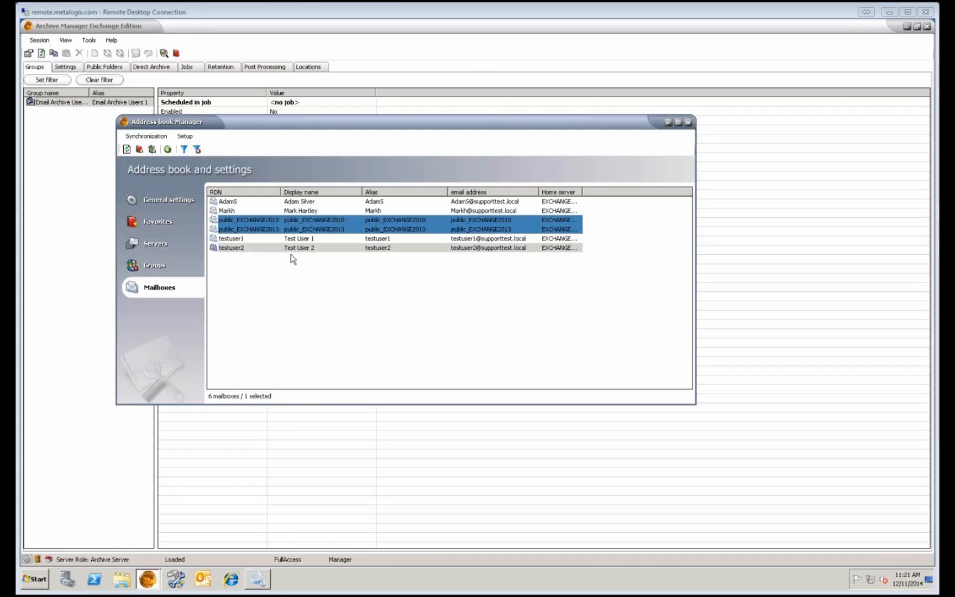
left_click(256, 202)
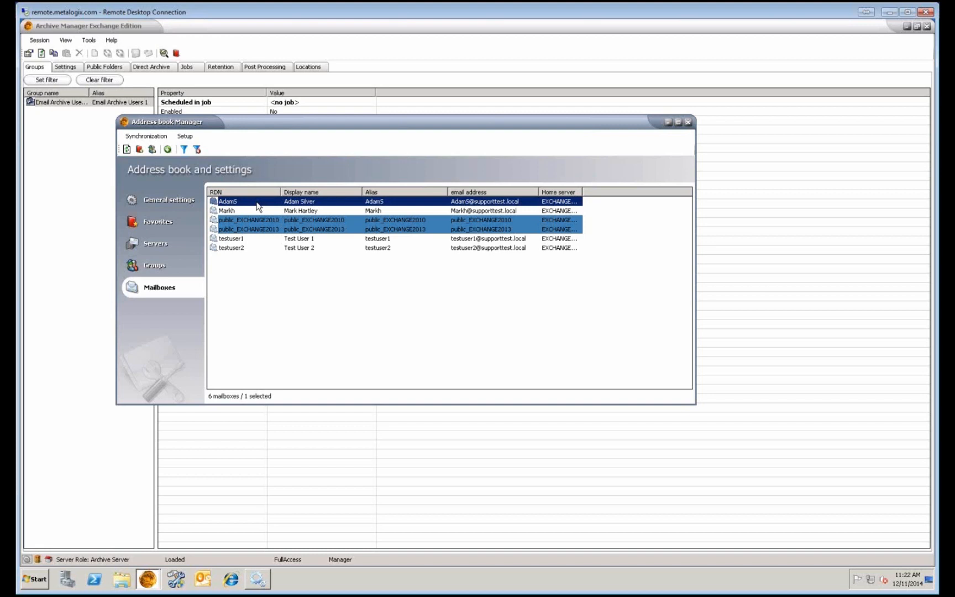
Start migrating the first mailbox and search Active Directory for the owner's name.
right_click(257, 204)
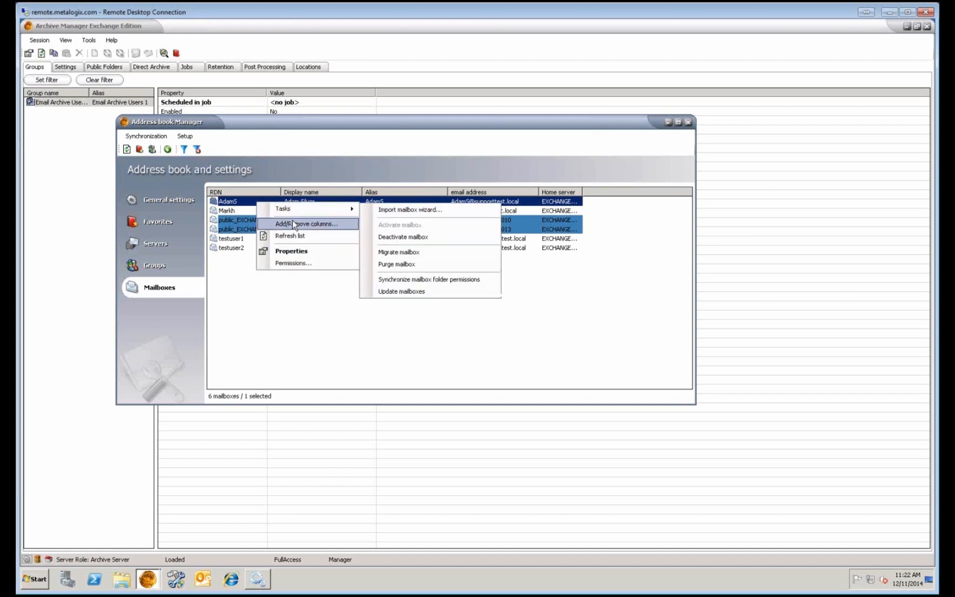
mouse_move(318, 209)
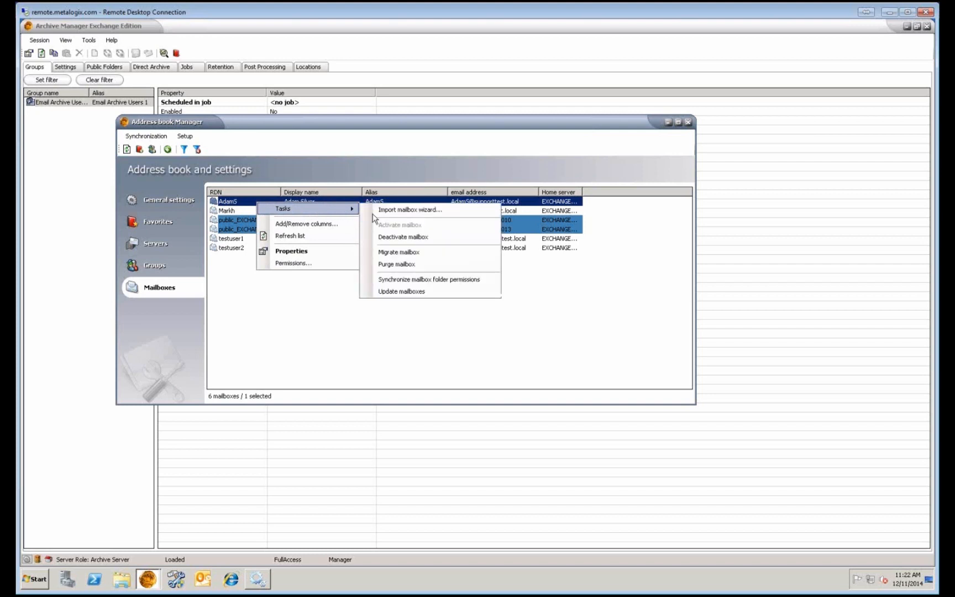
left_click(425, 252)
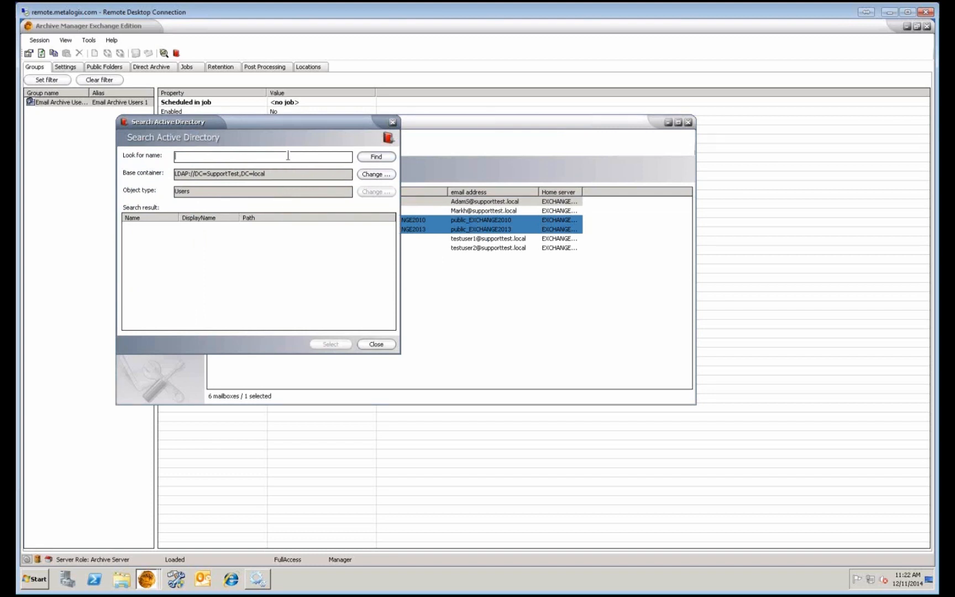
left_click(382, 158)
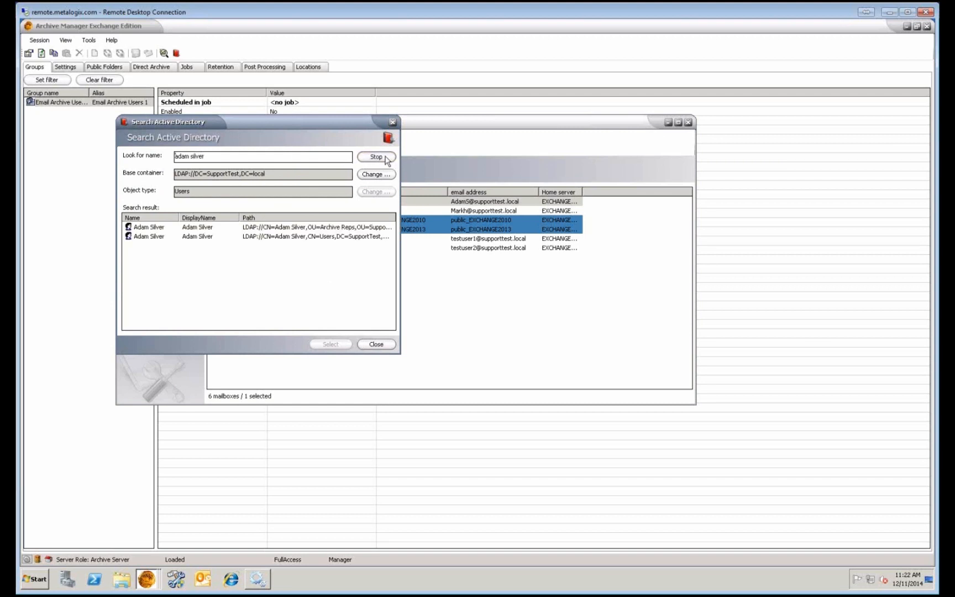
Pick the owner's account in the Users container, confirm both migration prompts, and close the address book.
left_click(318, 228)
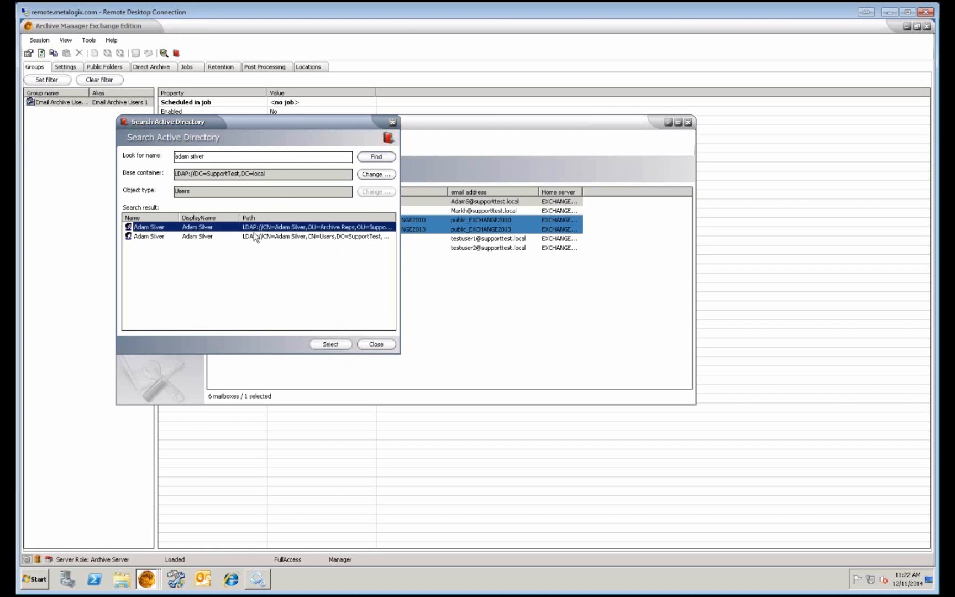
left_click(225, 238)
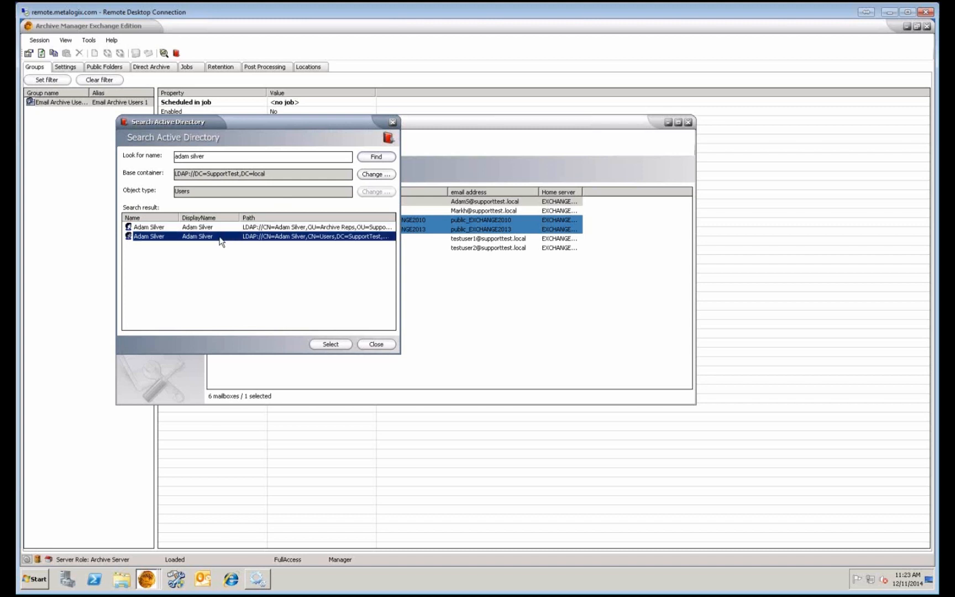
left_click(328, 344)
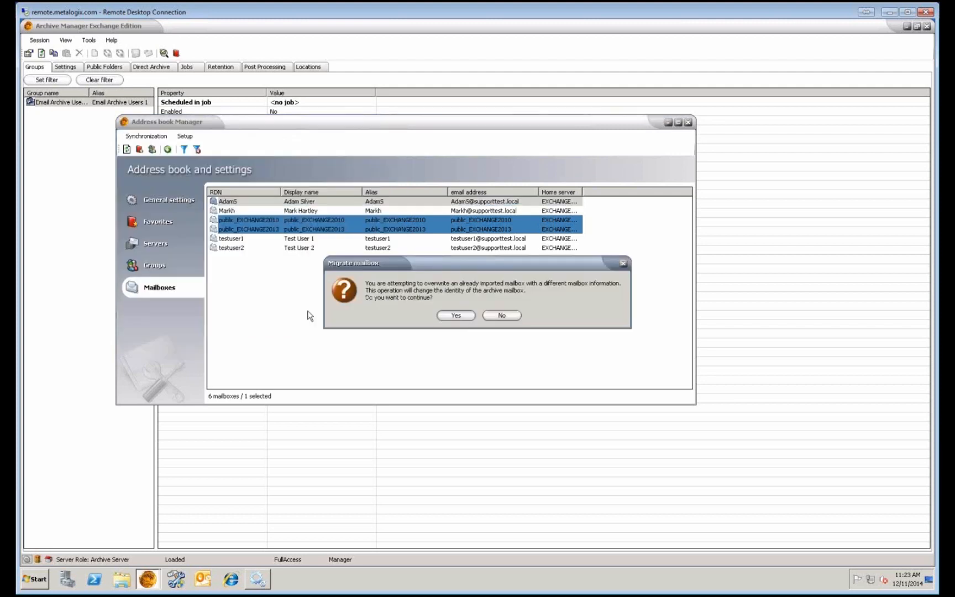
left_click(456, 315)
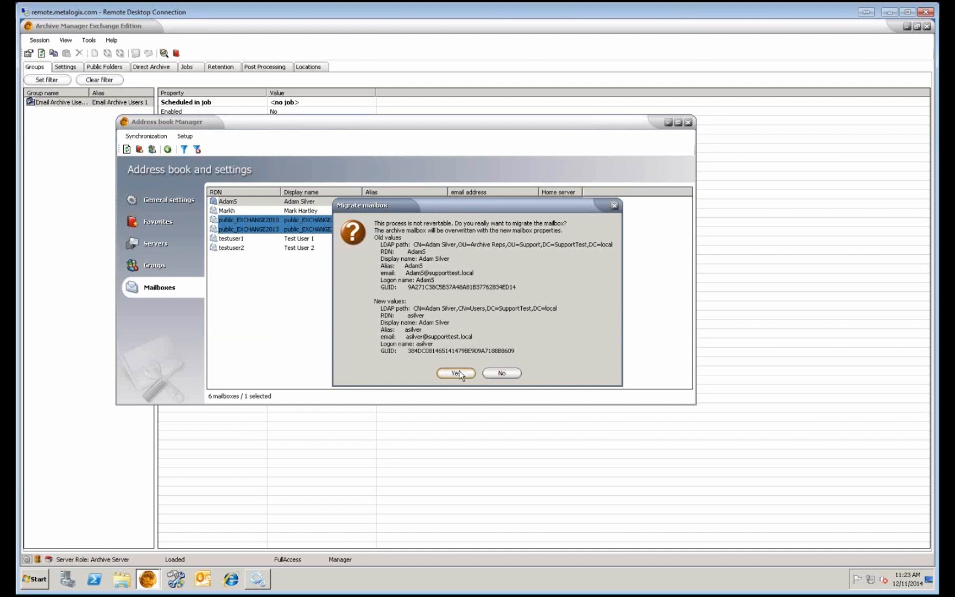
left_click(456, 373)
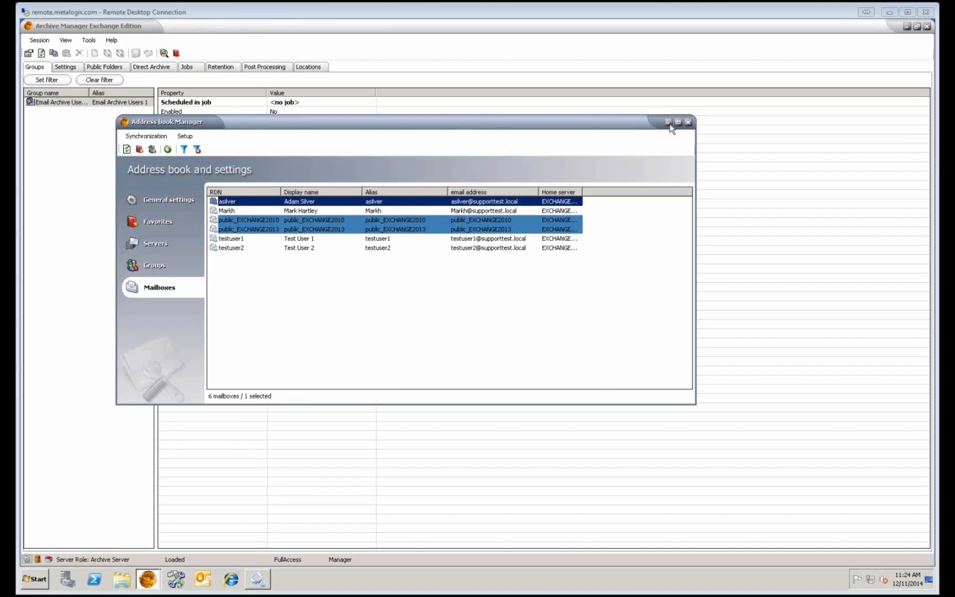
left_click(676, 121)
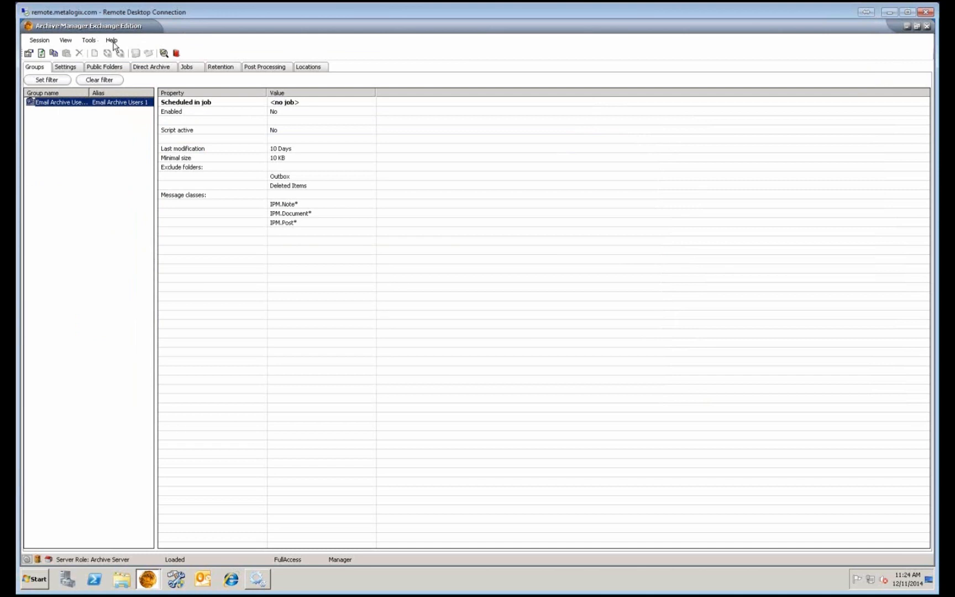
left_click(112, 40)
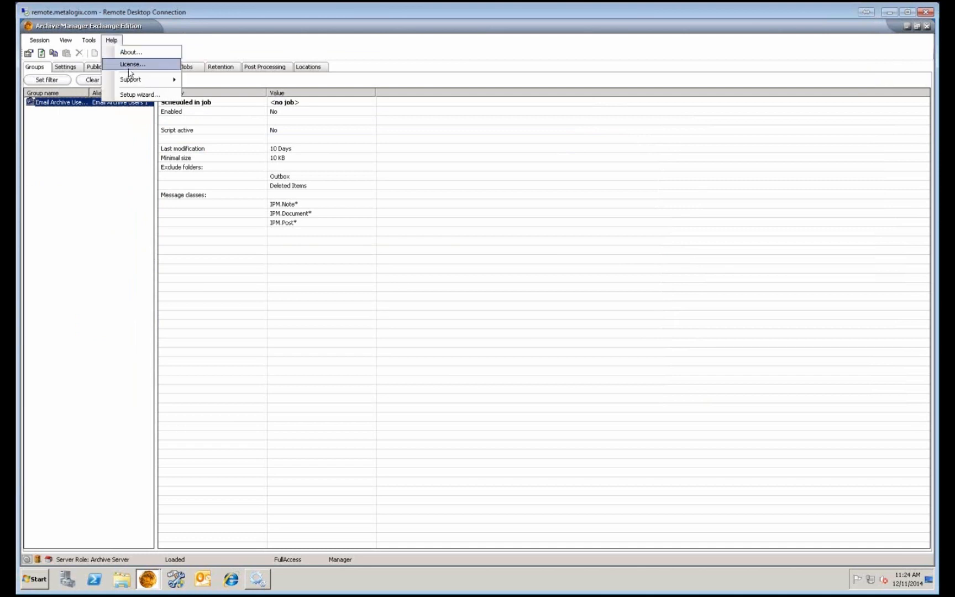
left_click(130, 65)
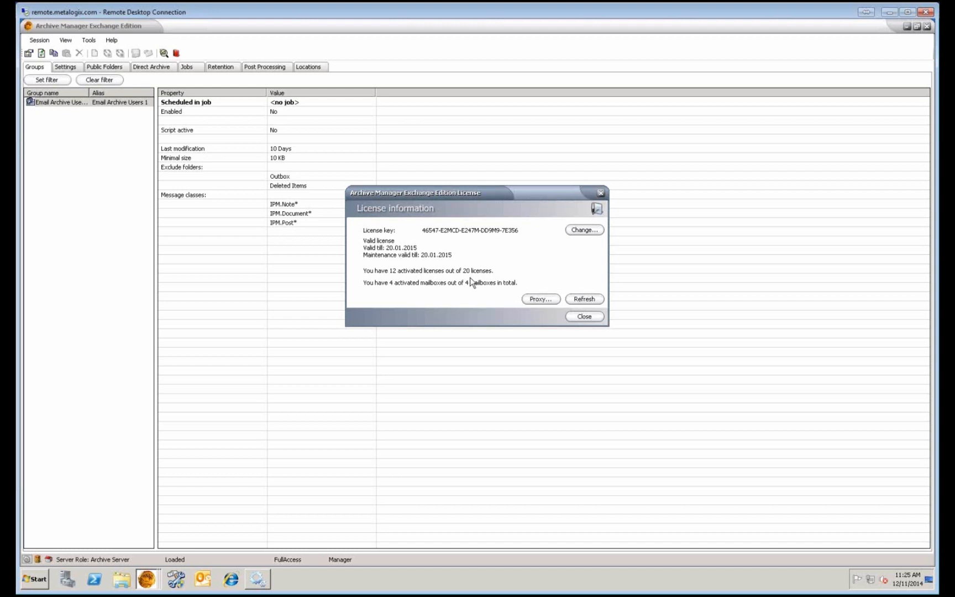
left_click(580, 321)
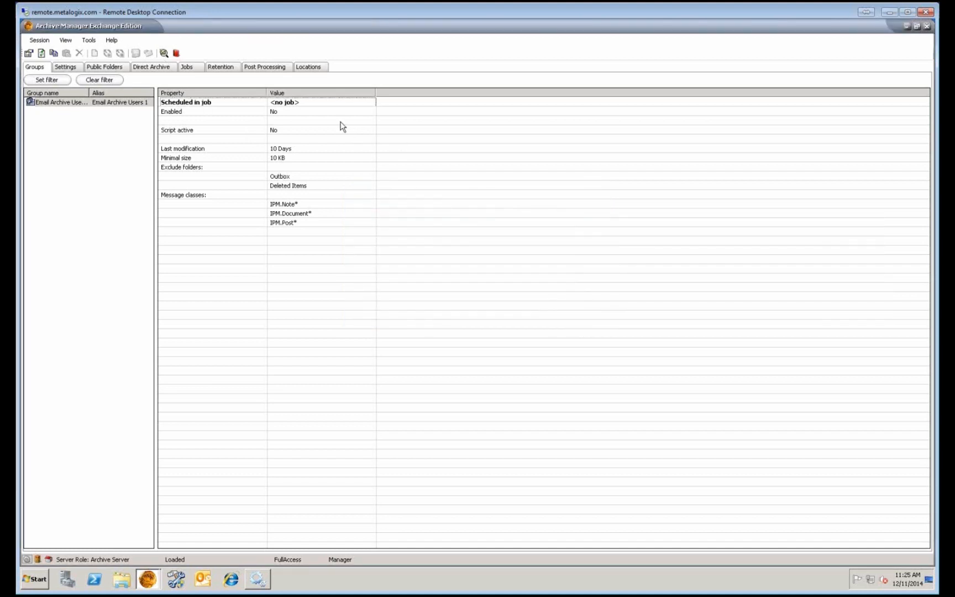
Clear 'Mailbox is activated' in the first mailbox's properties and return to the main window.
left_click(178, 54)
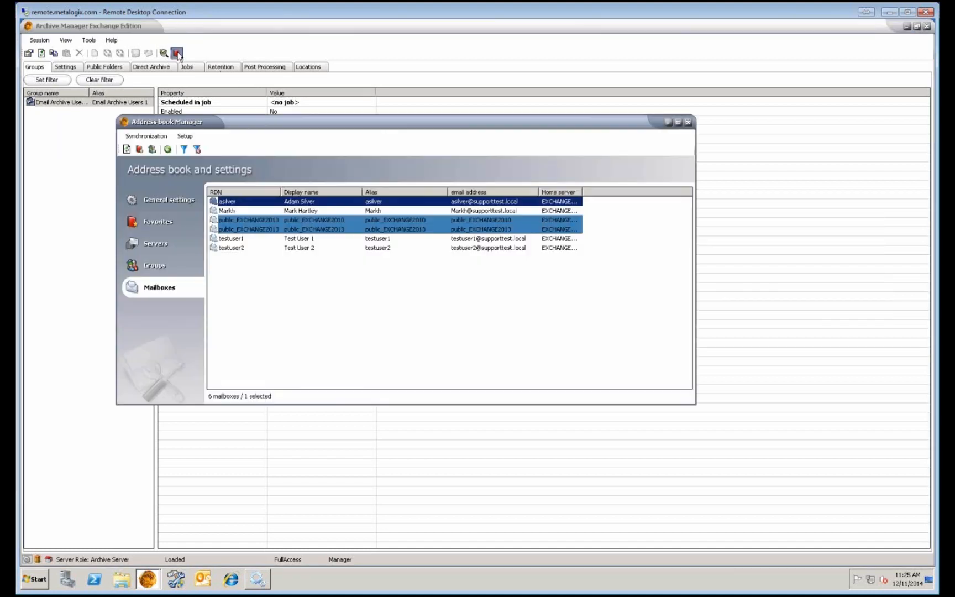
left_click(246, 210)
right_click(247, 202)
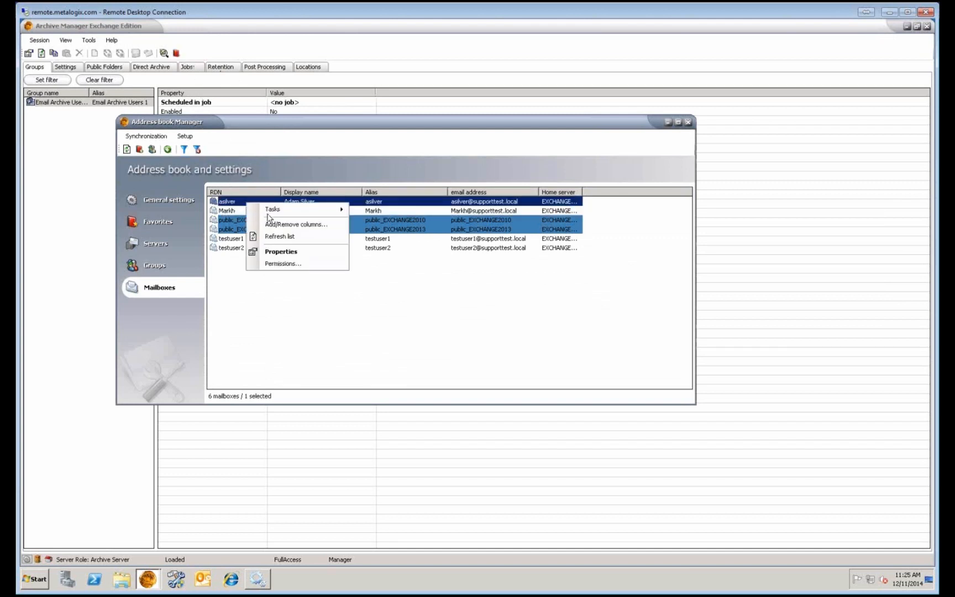
left_click(281, 252)
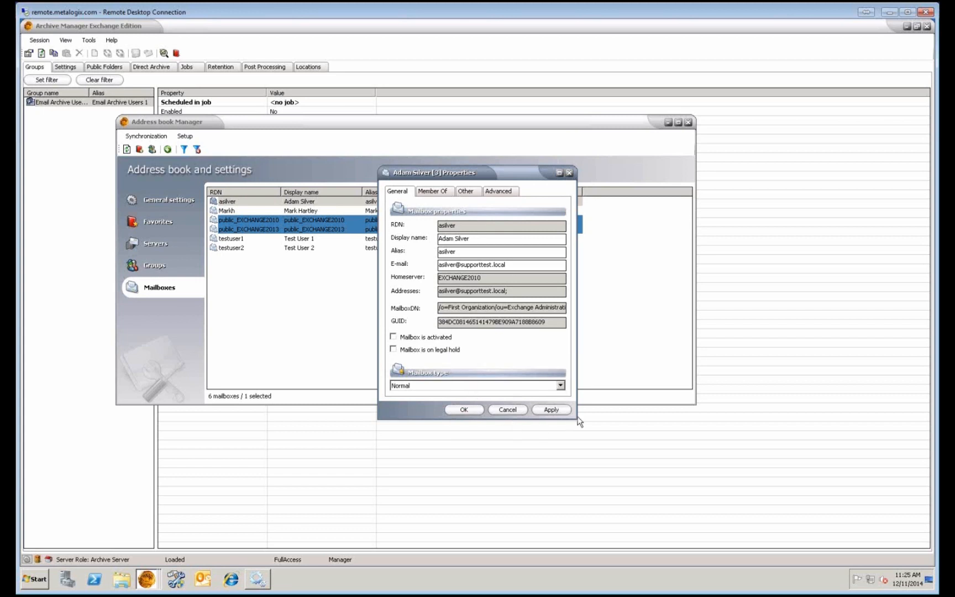
left_click(468, 409)
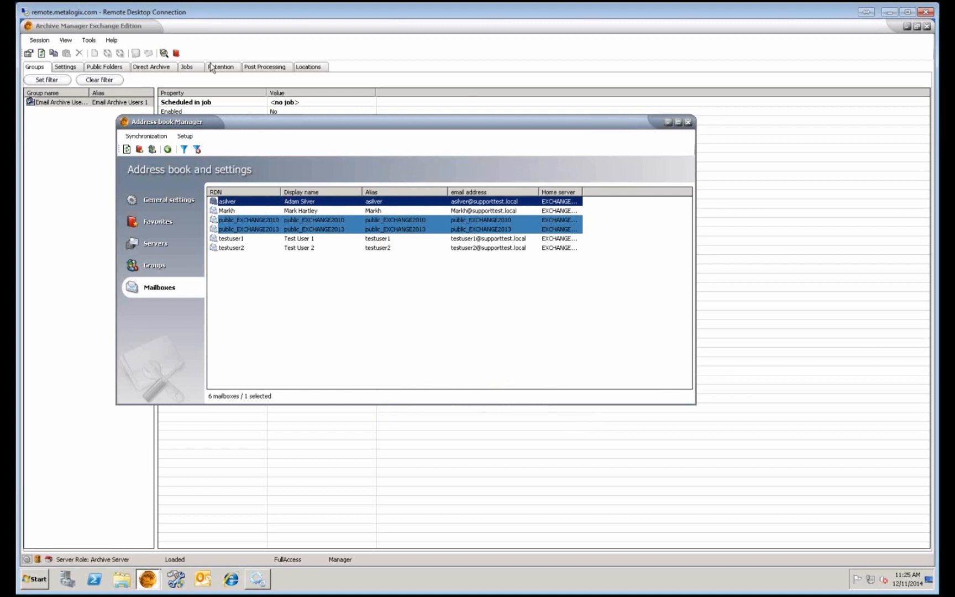
left_click(113, 41)
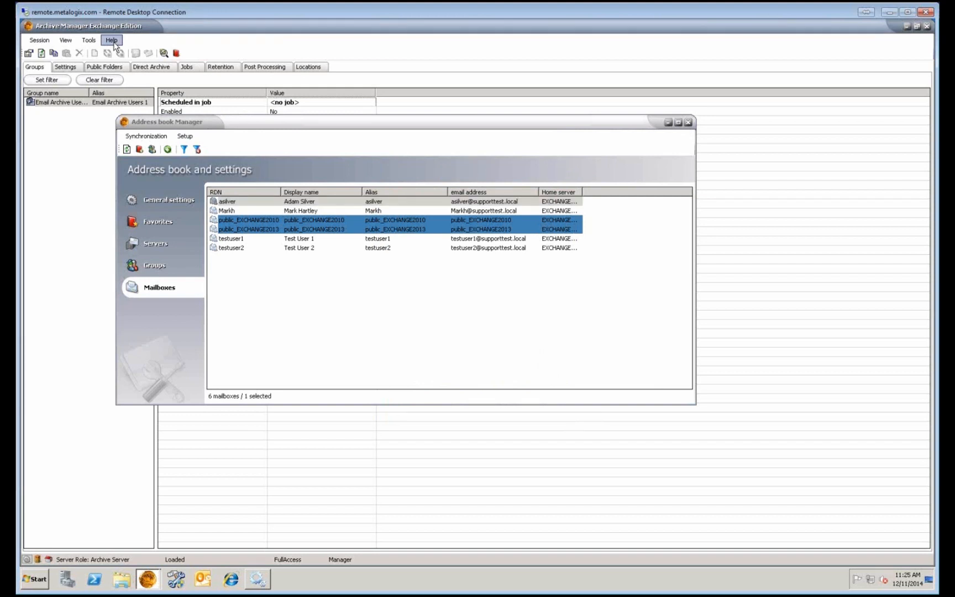
Refresh the license information to show 14 of 20 licenses and 3 of 4 mailboxes activated.
left_click(114, 43)
left_click(127, 64)
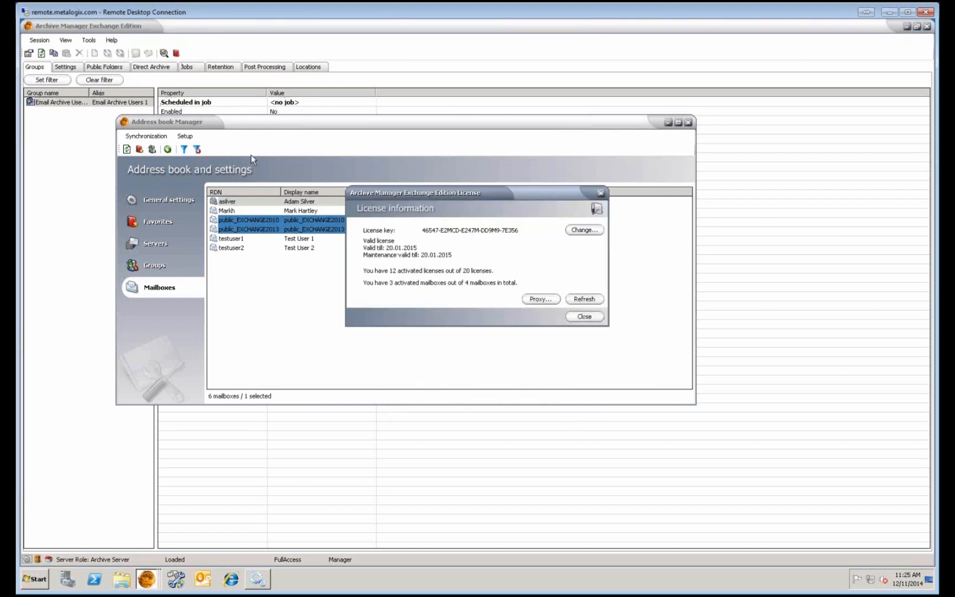
left_click(583, 302)
Close the license dialog, then uncheck 'Mailbox is activated' in the second mailbox's Properties and apply.
left_click(581, 318)
left_click(260, 213)
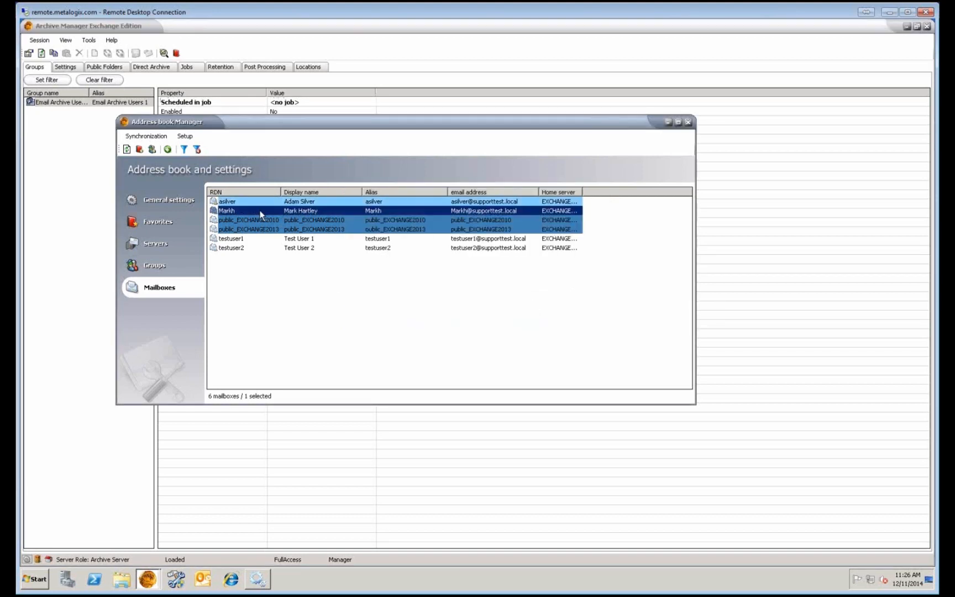
right_click(260, 212)
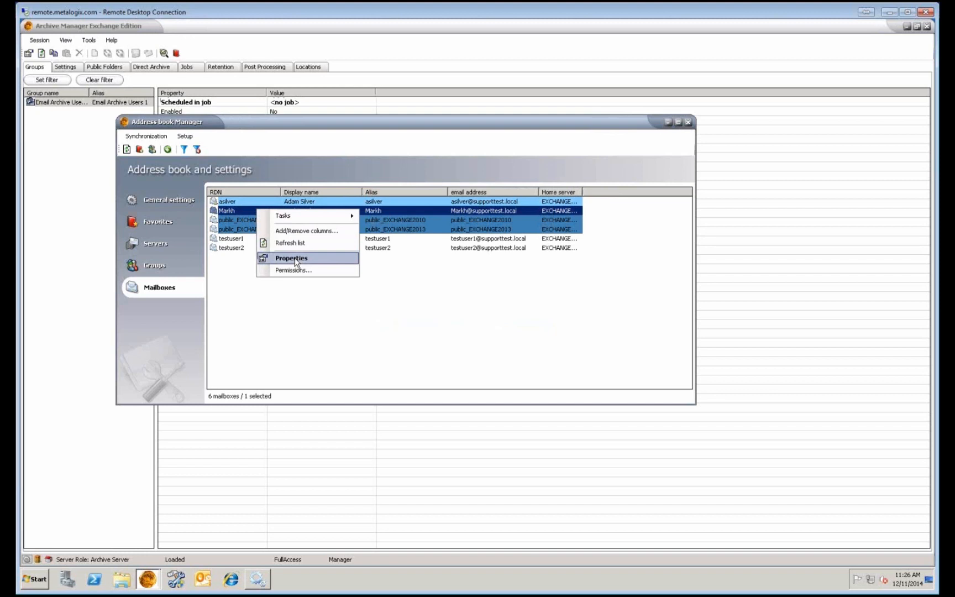
left_click(296, 258)
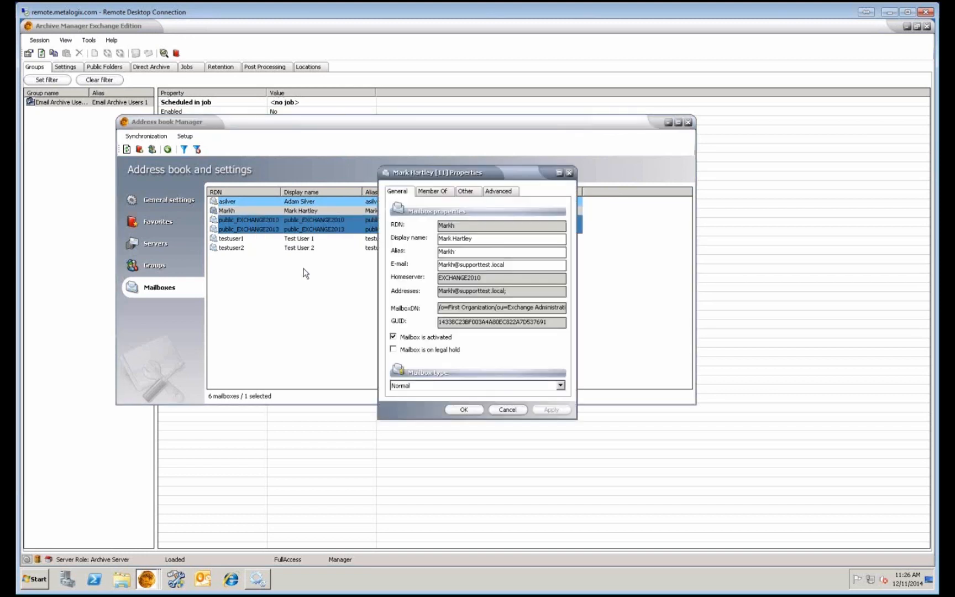
left_click(393, 337)
left_click(539, 410)
left_click(464, 409)
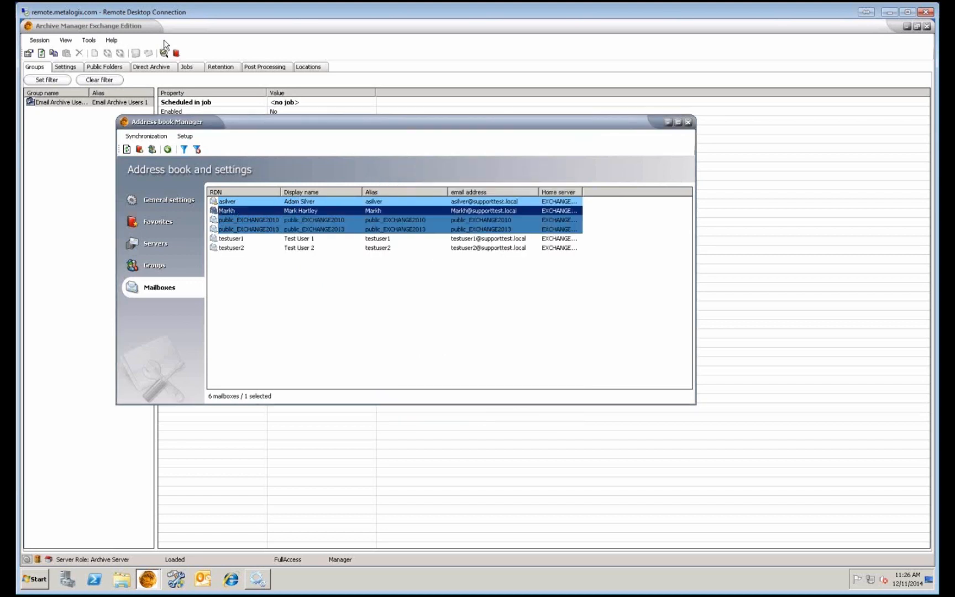
Refresh the license counts to 13 activated licenses and 2 of 4 mailboxes, then minimize the address book.
left_click(111, 41)
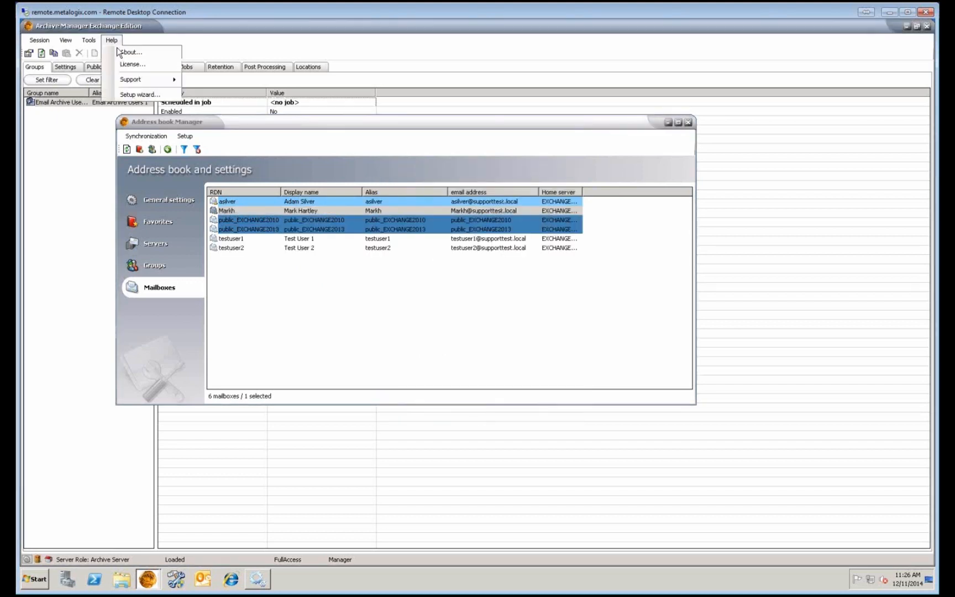
left_click(132, 64)
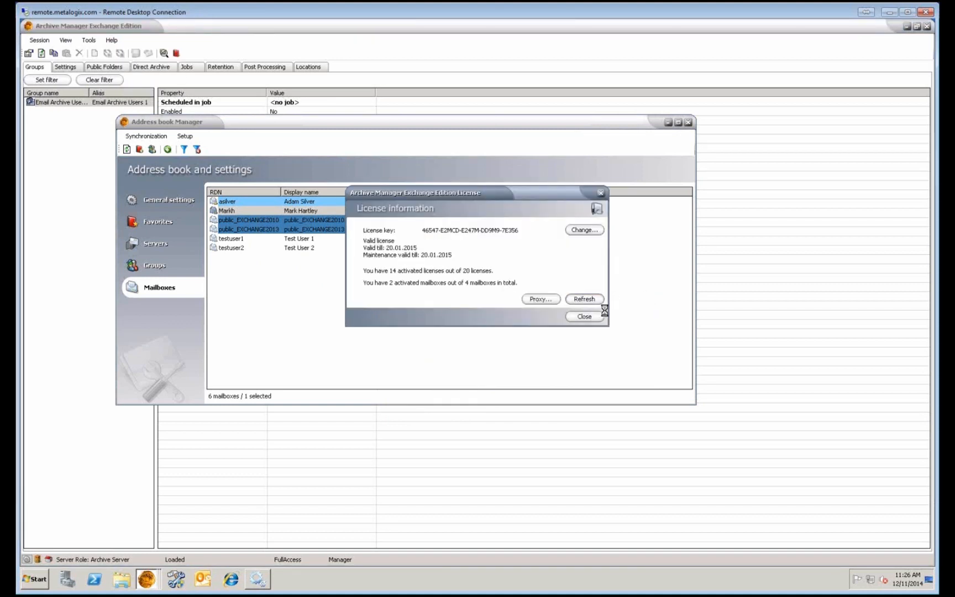
left_click(584, 297)
left_click(602, 193)
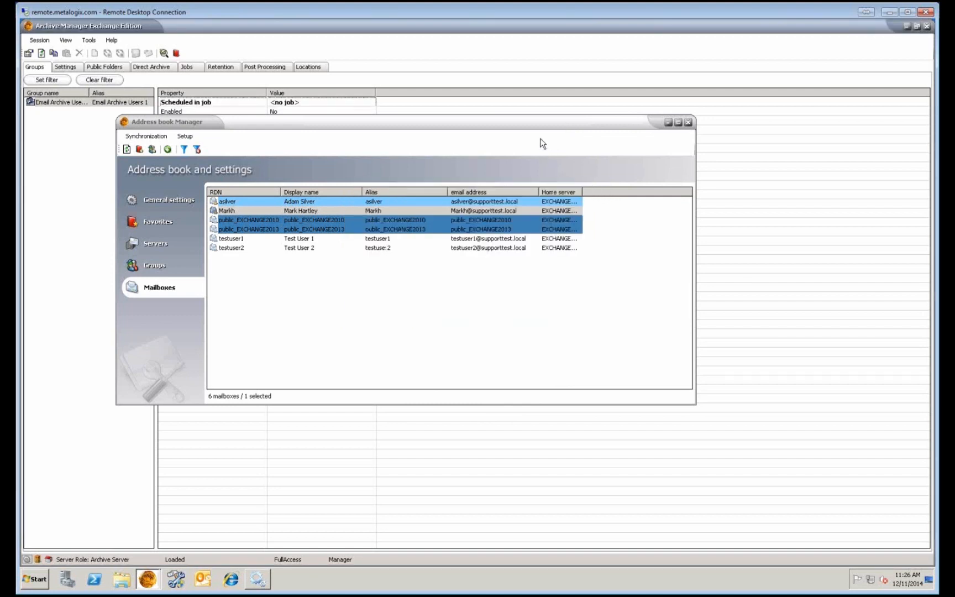
left_click(667, 122)
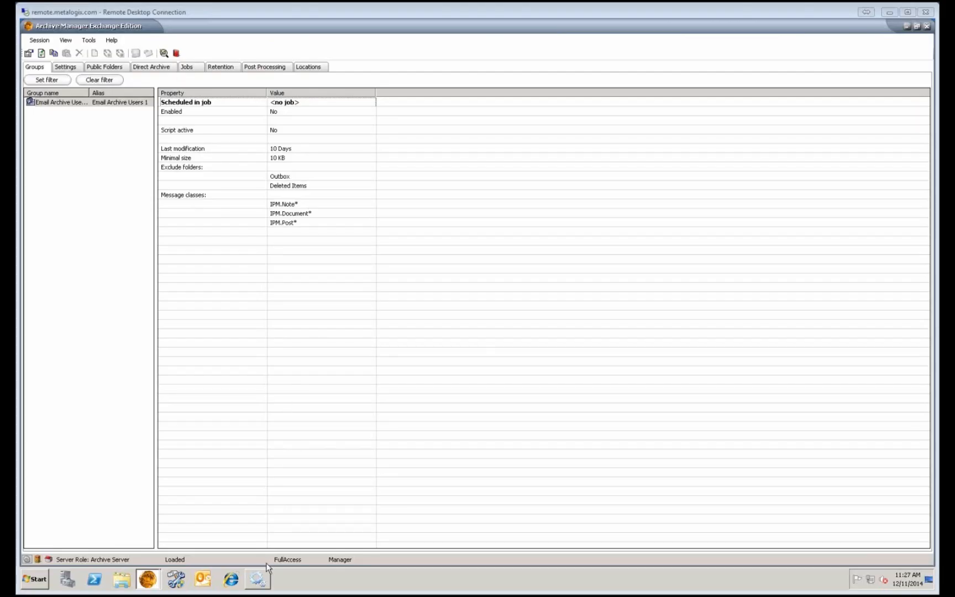
Restore the Address book Manager, widen the Home server column, and list the EXCHANGE2010 and EXCHANGE2013 servers.
left_click(159, 580)
left_click(166, 555)
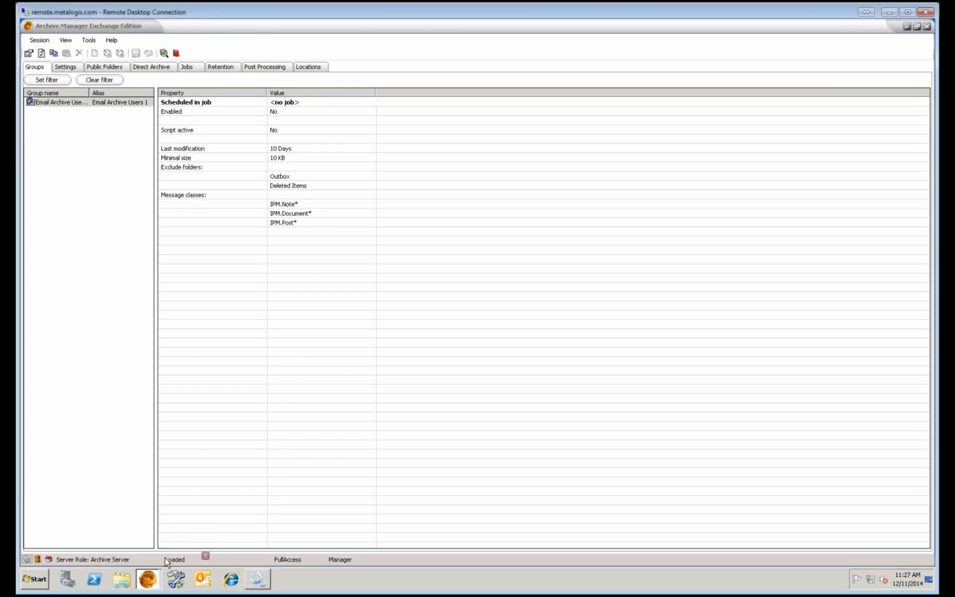
left_click(167, 243)
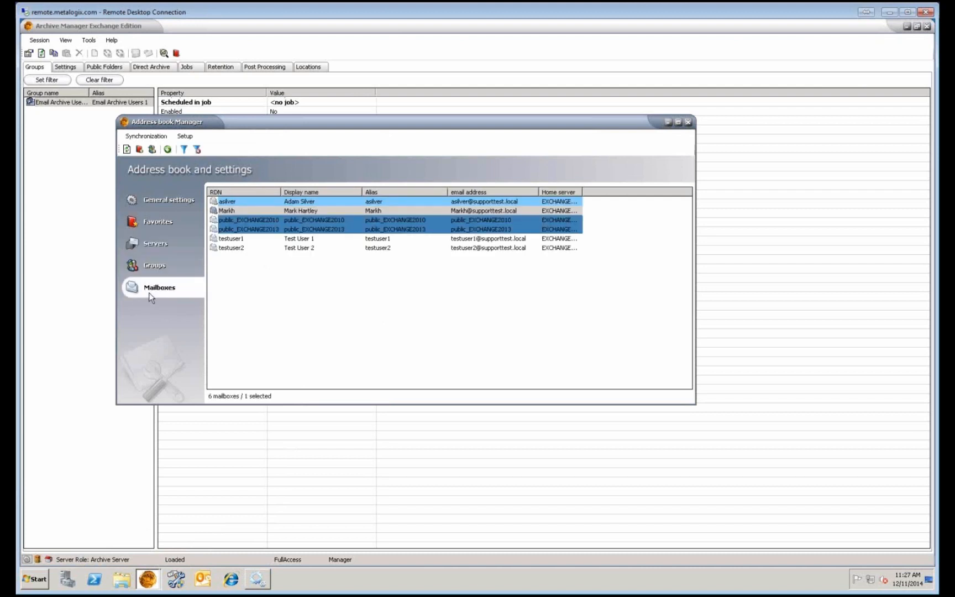
left_click_drag(584, 189, 650, 190)
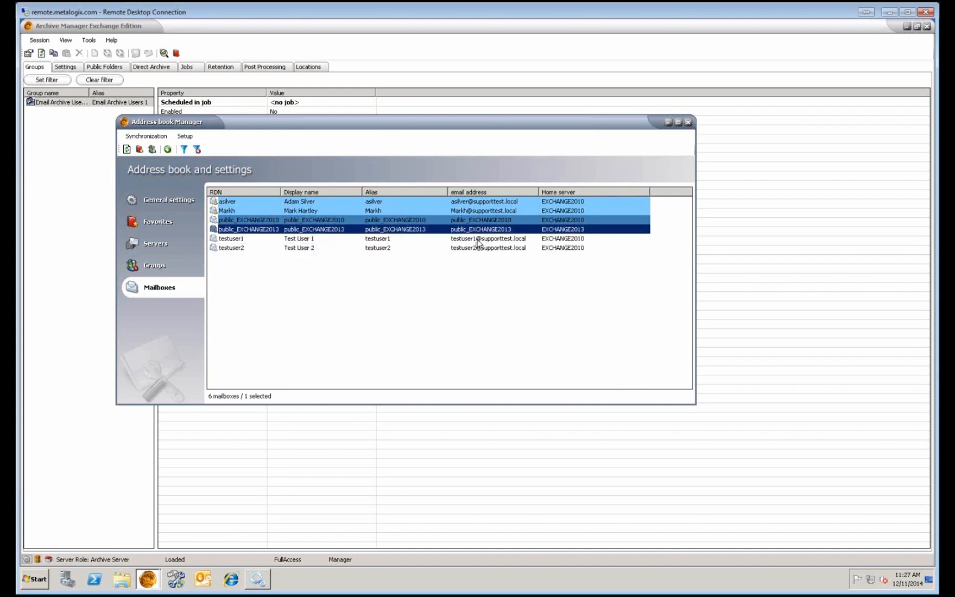
left_click(538, 249)
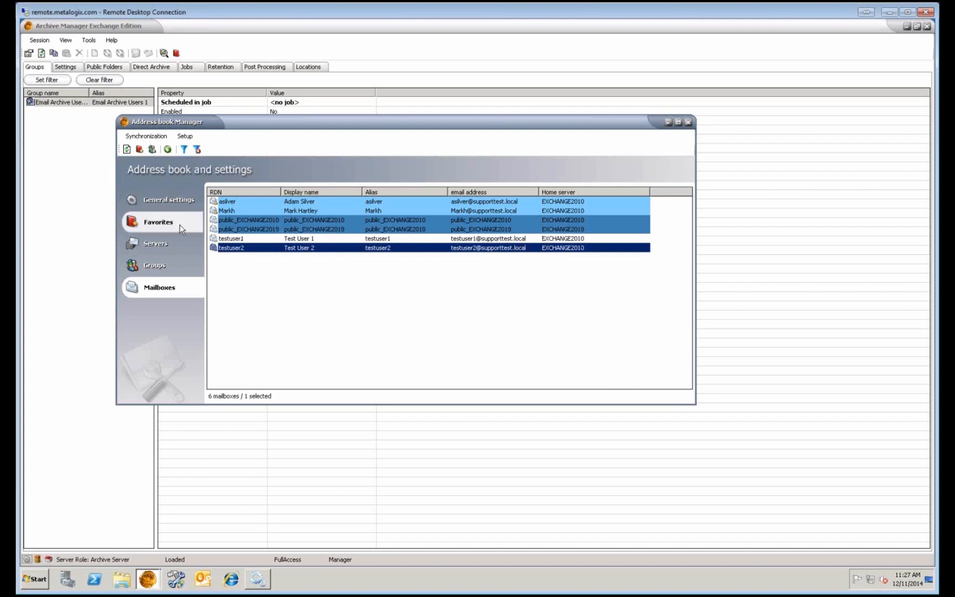
left_click(173, 244)
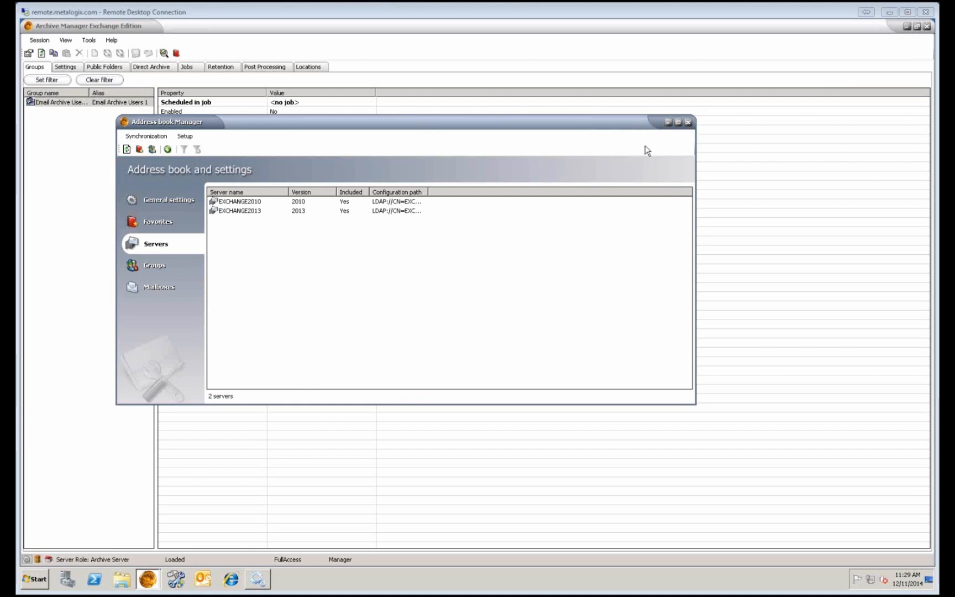
Close the address book and open the Mailbox Rights Manager.
left_click(688, 122)
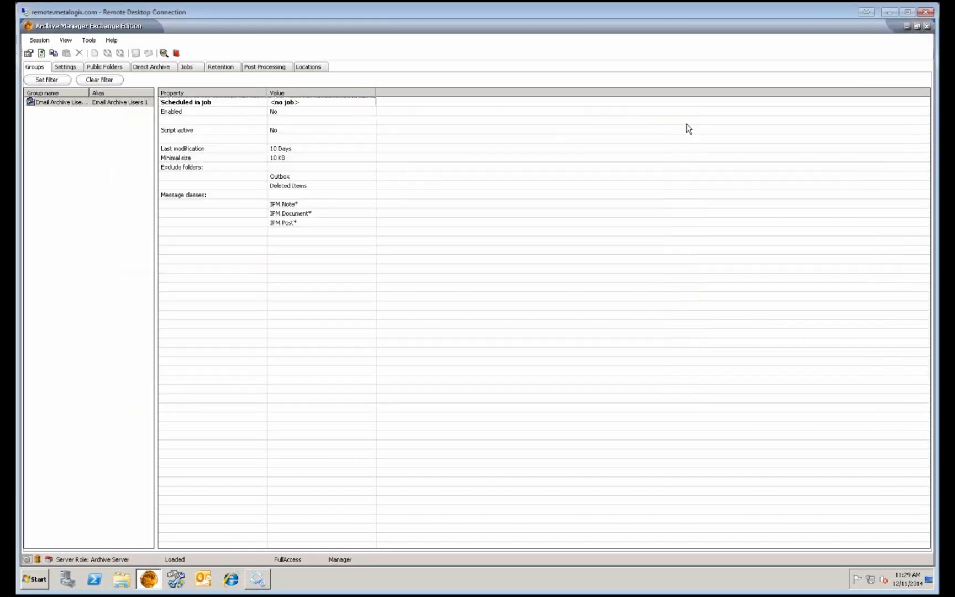
left_click(89, 41)
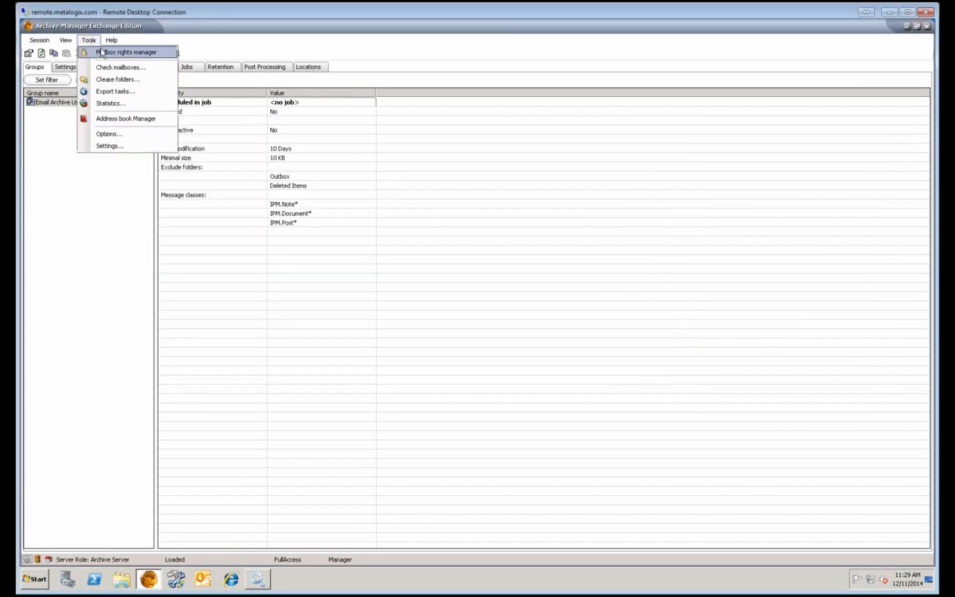
left_click(103, 53)
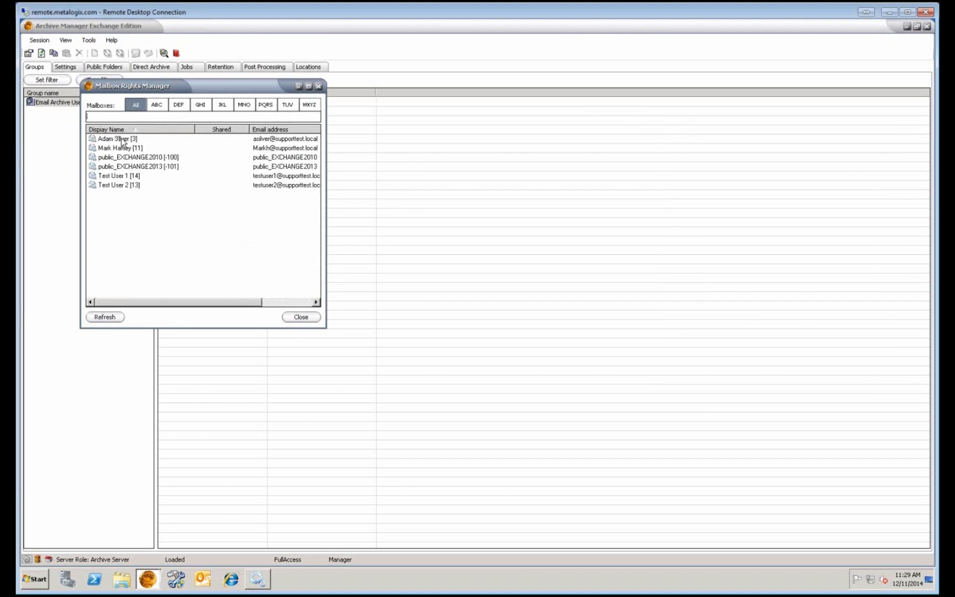
Check the first user's Mailbox security settings without changes, then close the Mailbox Rights Manager.
right_click(122, 142)
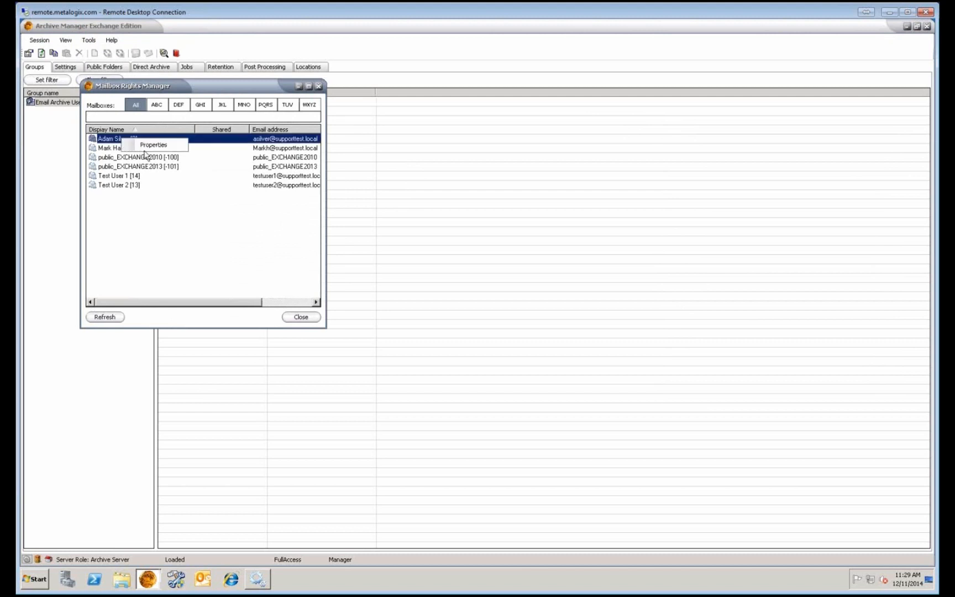
left_click(160, 154)
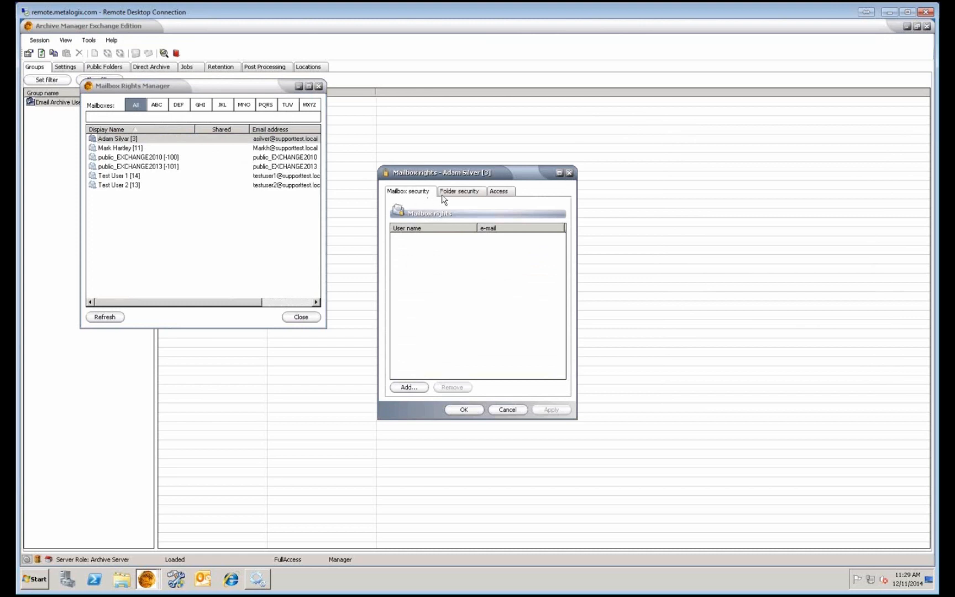
left_click(508, 410)
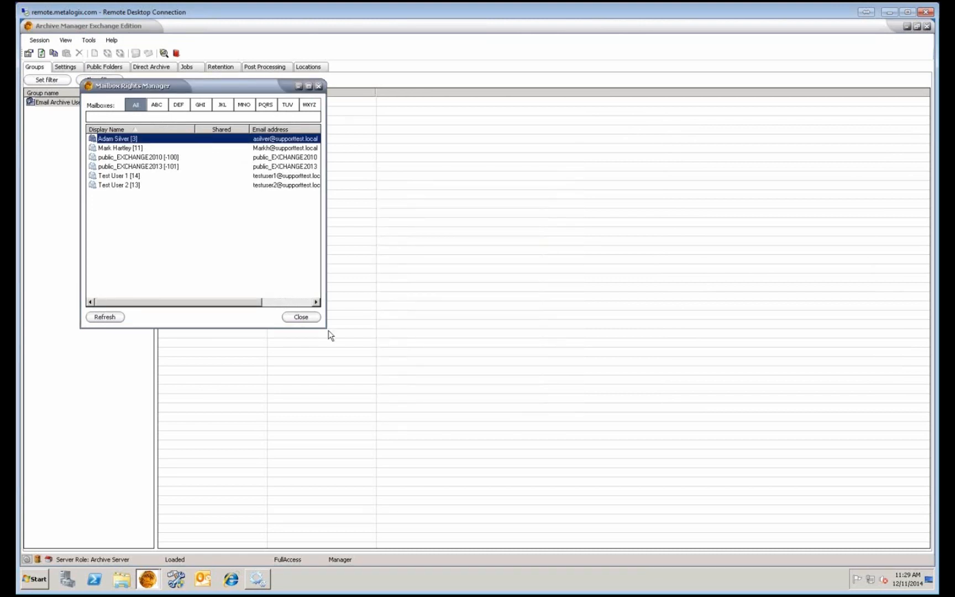
left_click(316, 318)
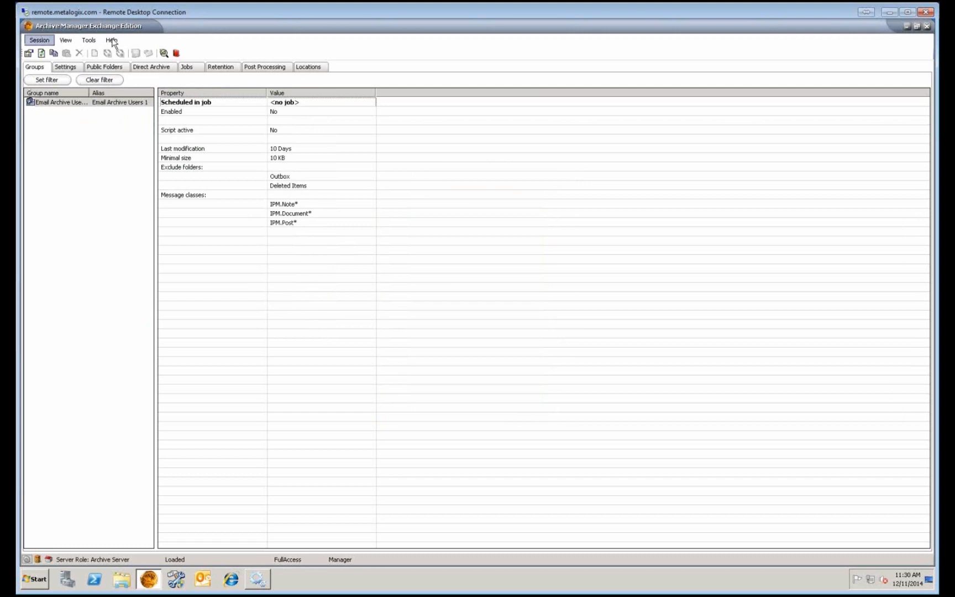
Run Synchronization > Synchronize permissions in the Address book Manager, then close it.
left_click(176, 53)
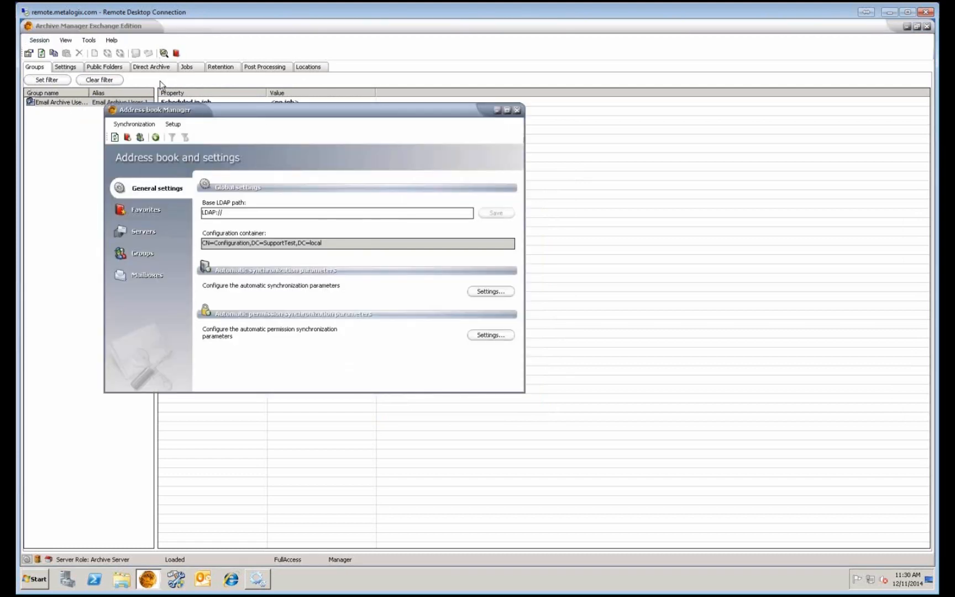
left_click(133, 123)
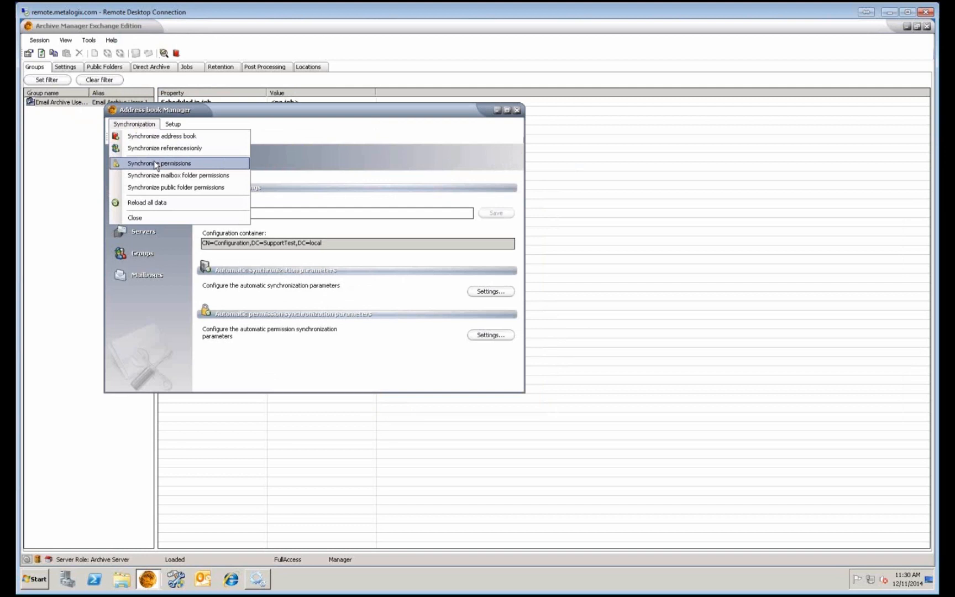
left_click(517, 111)
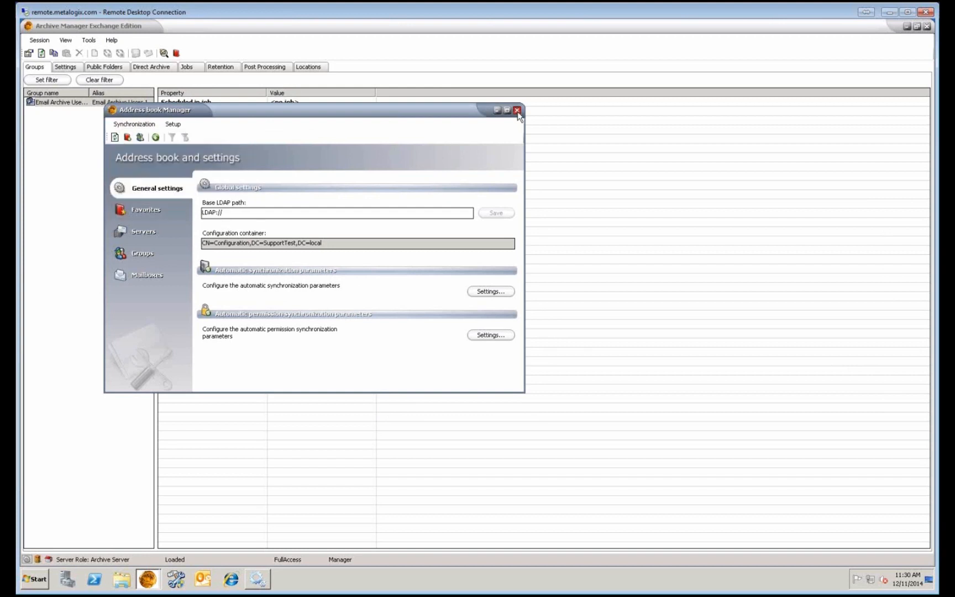
left_click(517, 110)
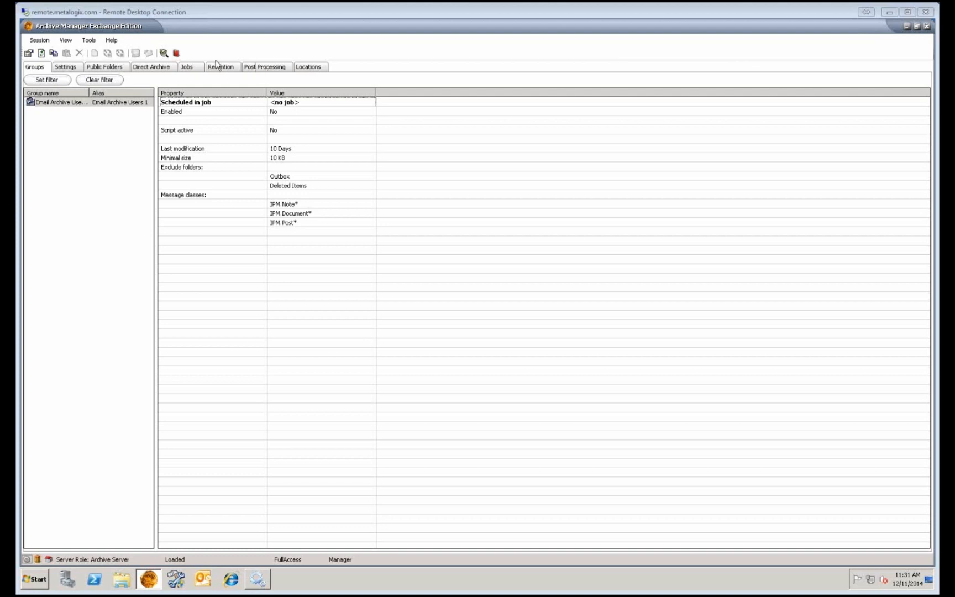
In the Address book Manager, view the Email Archive Users 1 group, then the six-mailbox list.
left_click(175, 54)
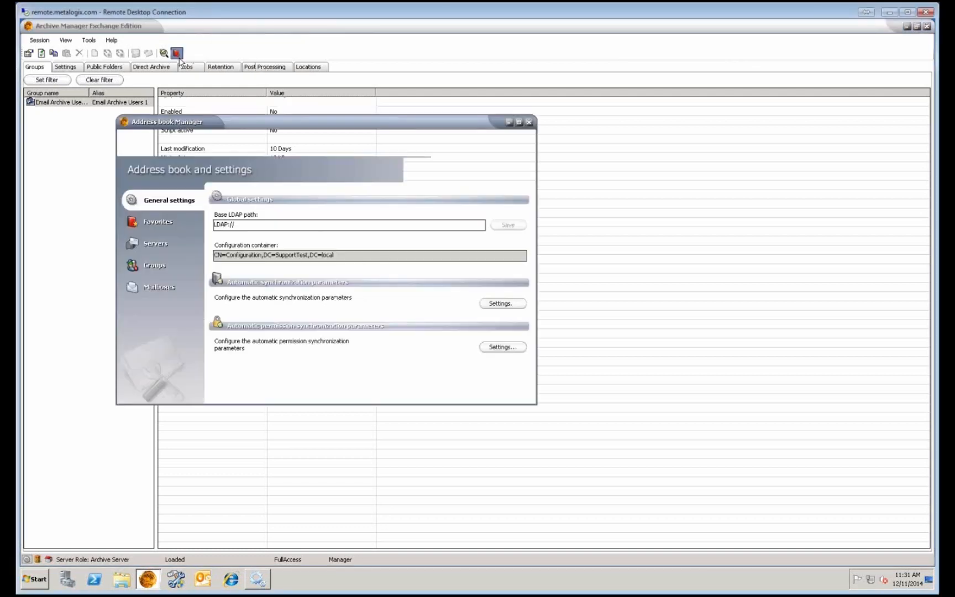
left_click(170, 289)
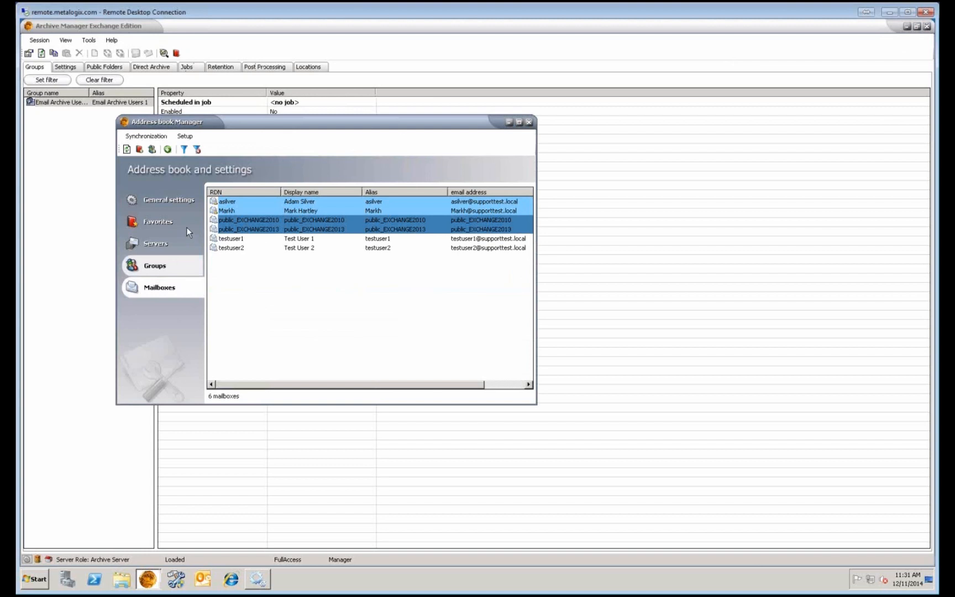
left_click(166, 262)
left_click(277, 206)
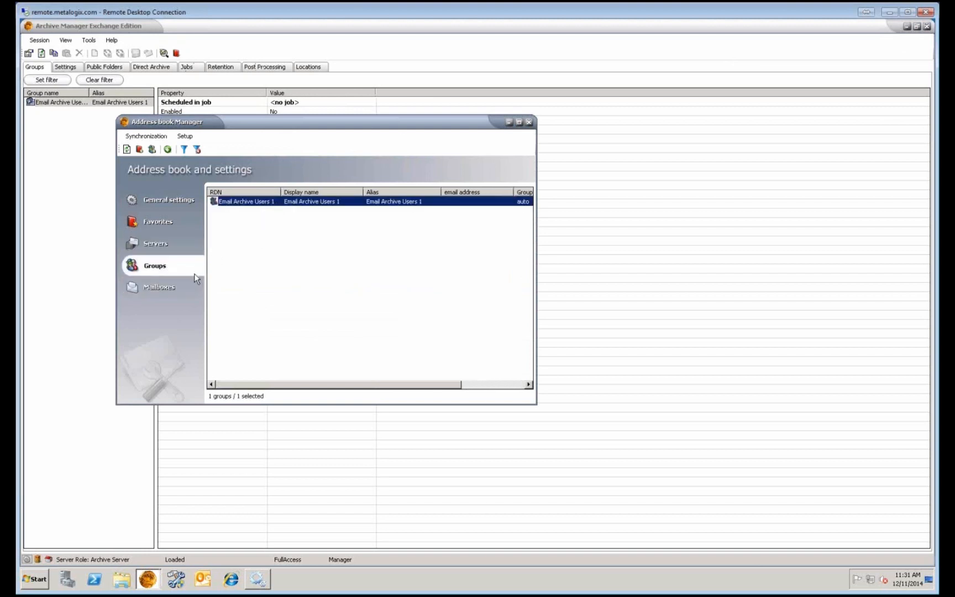
left_click(178, 288)
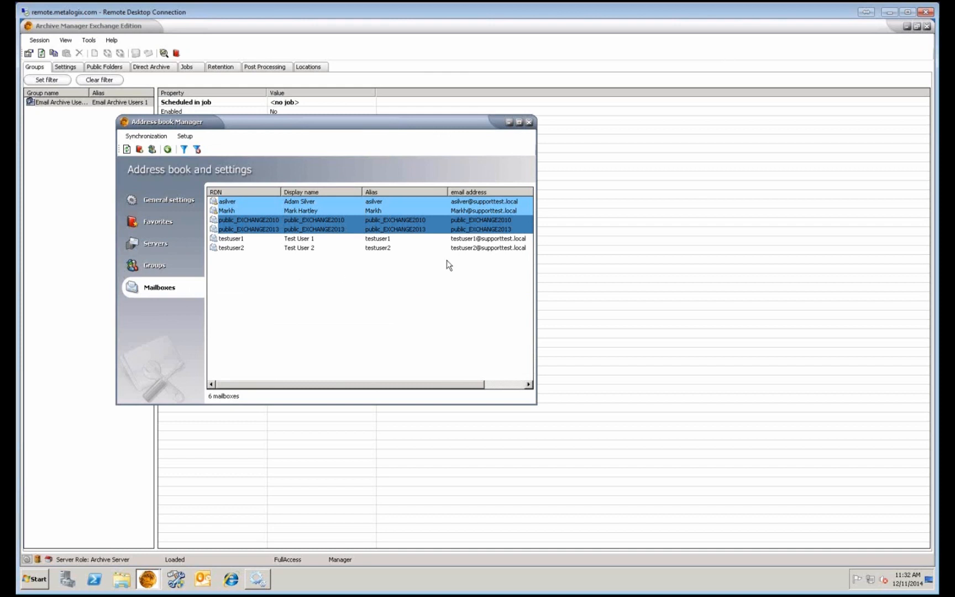
Confirm 'Mailbox is activated' is checked in Test User 1's mailbox properties, closing without changes.
right_click(255, 241)
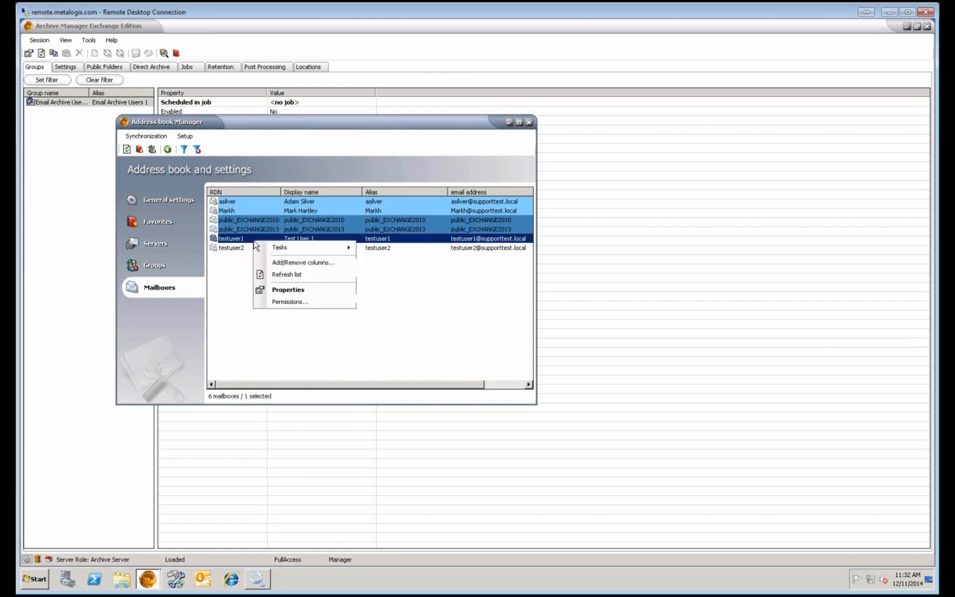
left_click(275, 213)
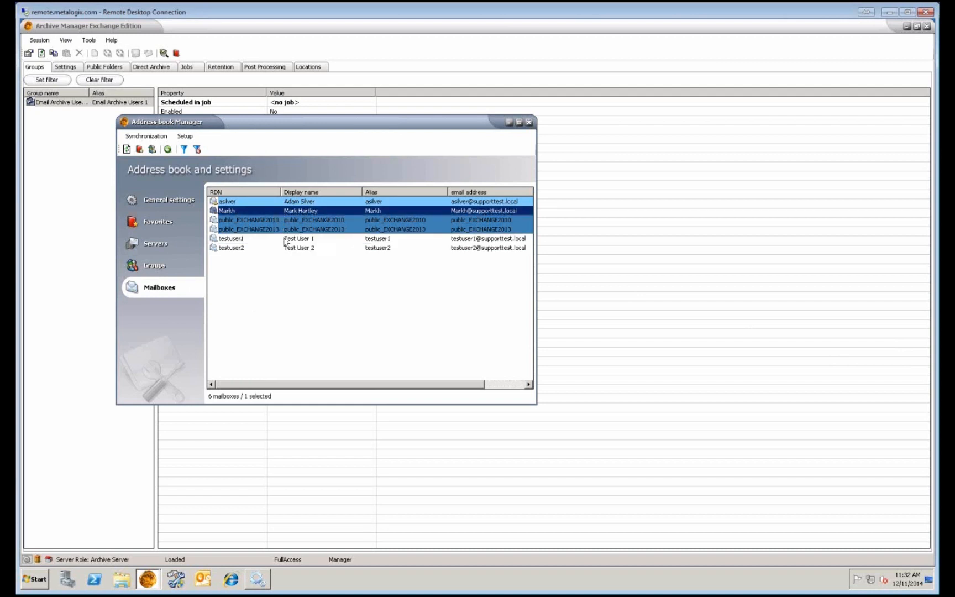
right_click(285, 241)
left_click(320, 284)
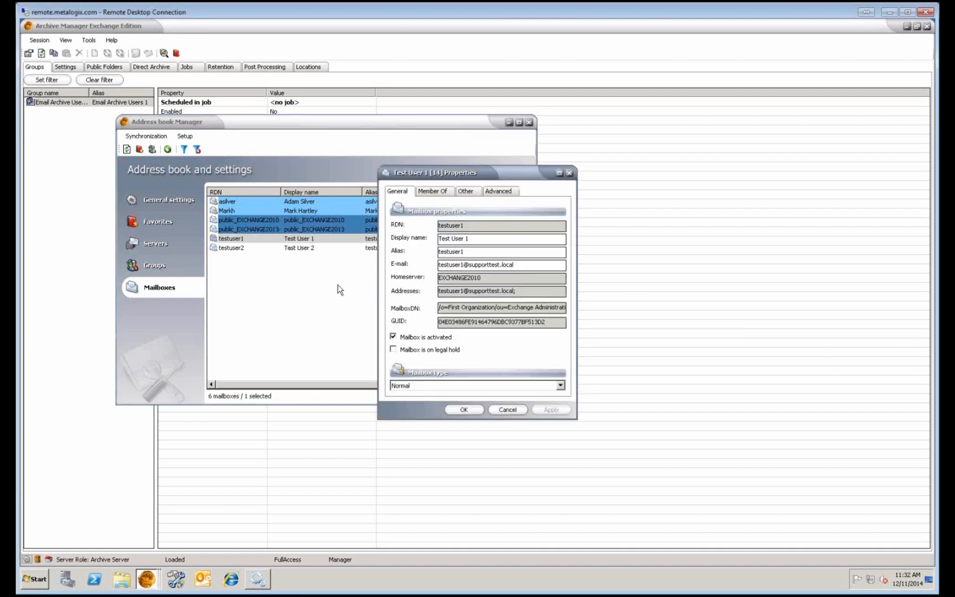
left_click(512, 408)
Activate three selected mailboxes, including testuser2, via Tasks > Activate mailboxes.
left_click(274, 204)
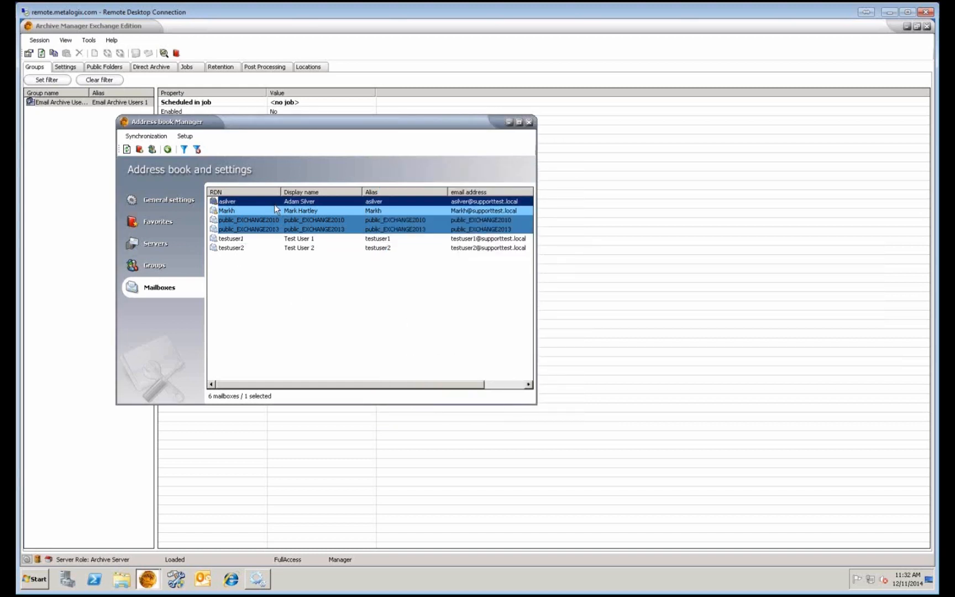
left_click(282, 247)
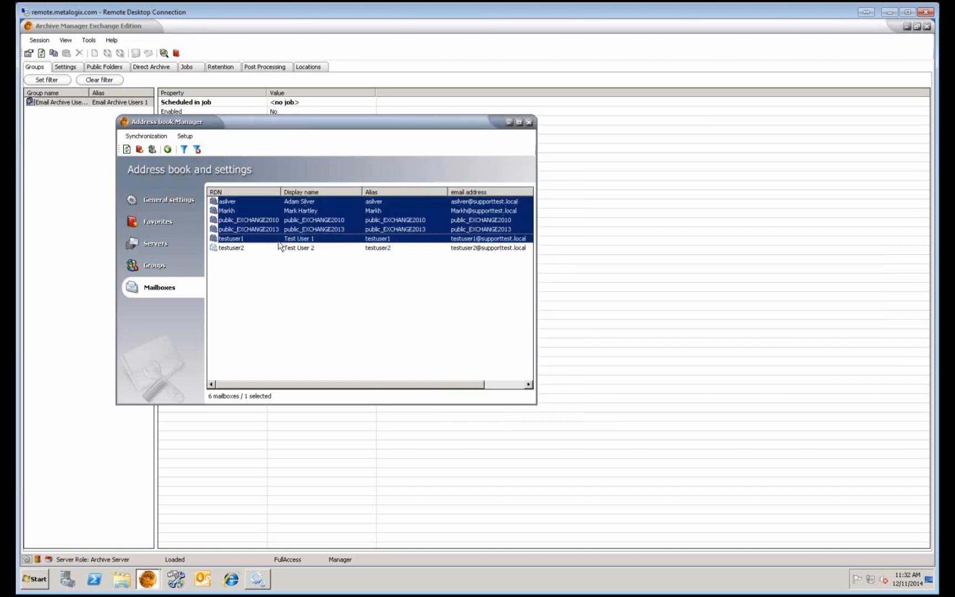
left_click(274, 203, "ctrl")
right_click(287, 232)
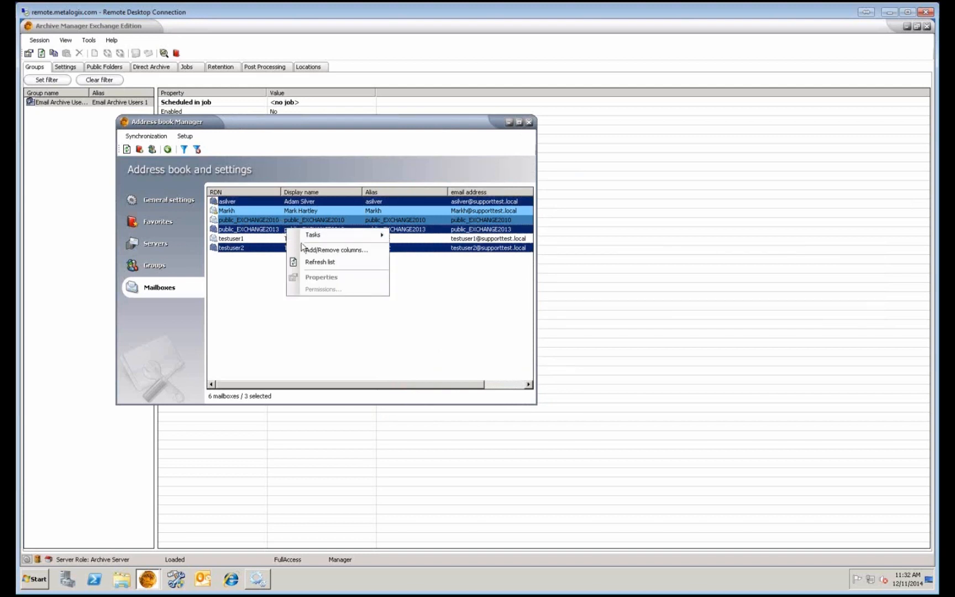
mouse_move(322, 236)
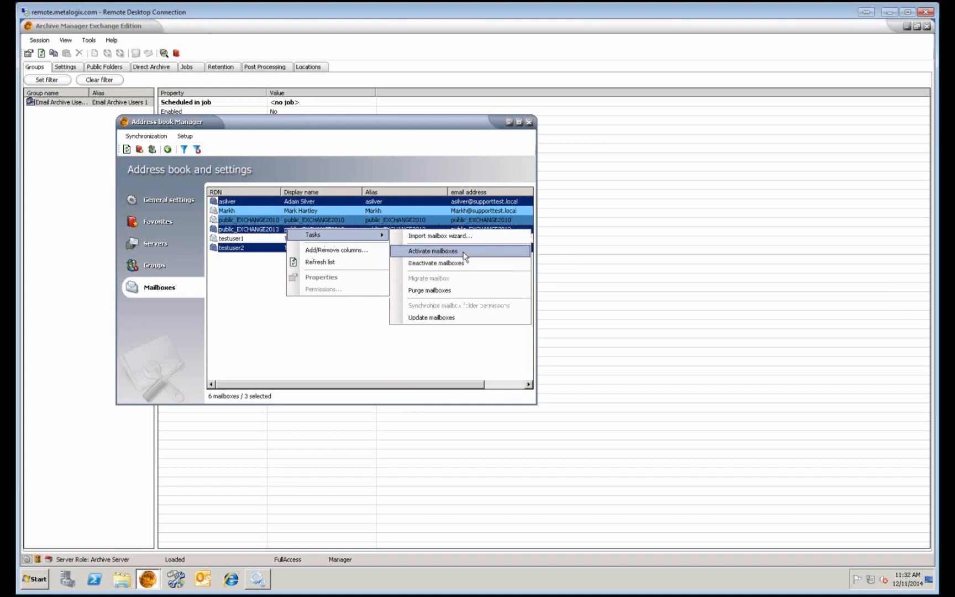
left_click(260, 282)
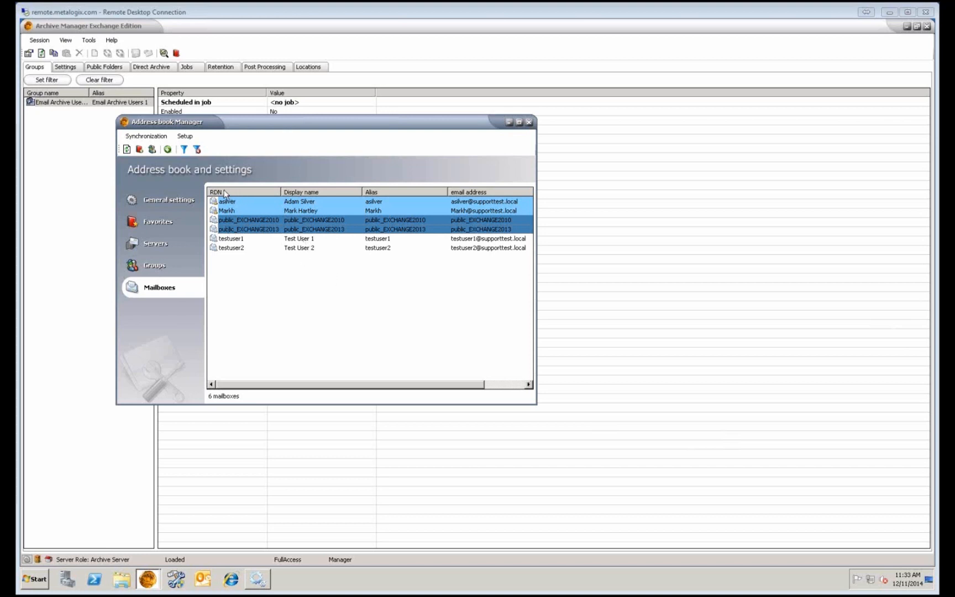
left_click(233, 238)
left_click(236, 247)
left_click(235, 240)
left_click(235, 248)
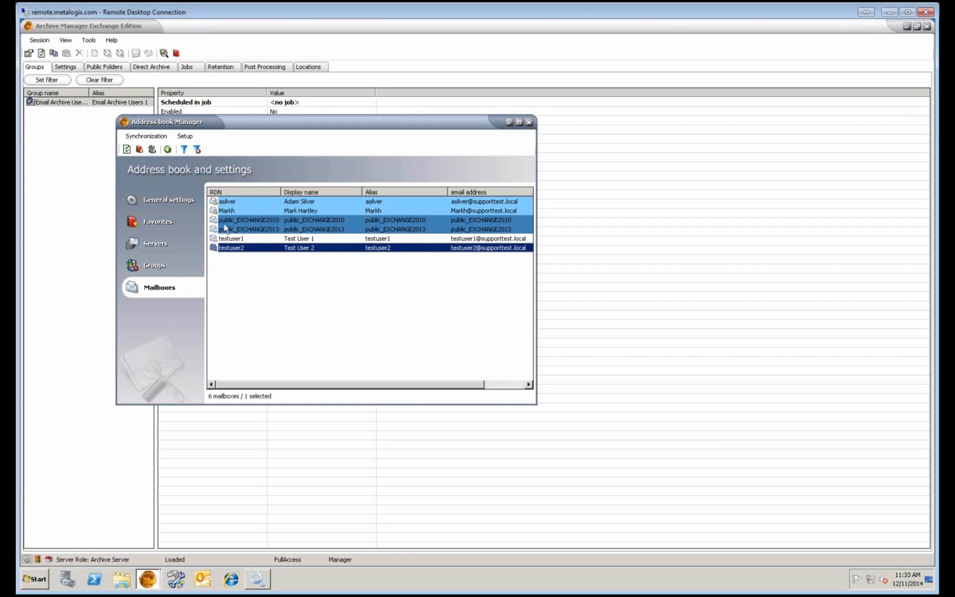
left_click(214, 241)
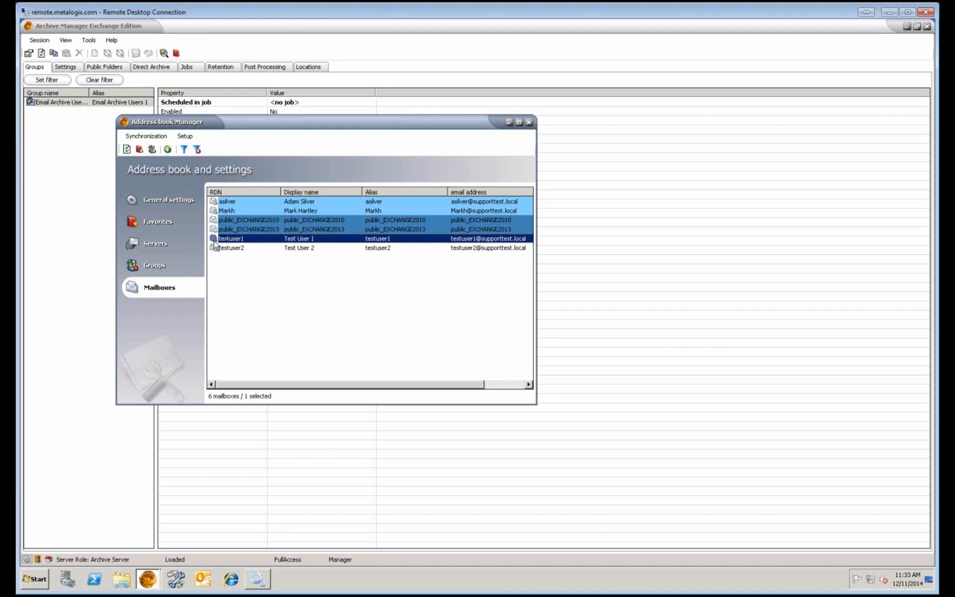
right_click(243, 240)
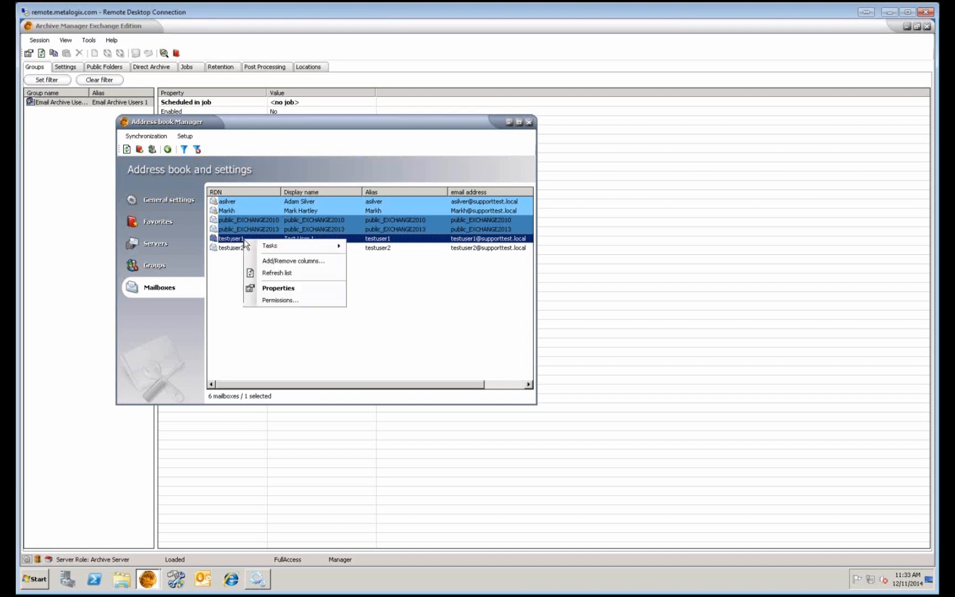
left_click(286, 290)
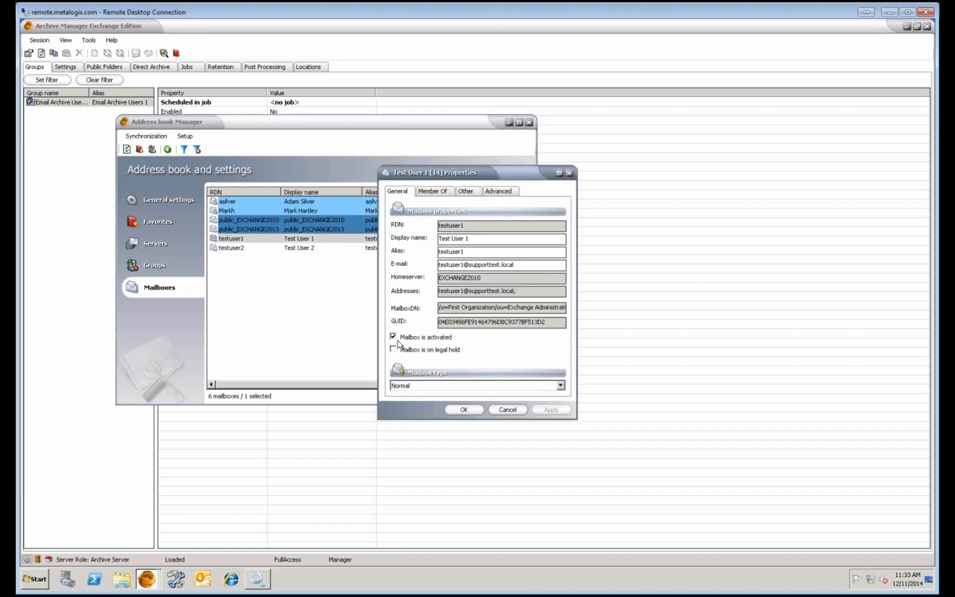
left_click(504, 409)
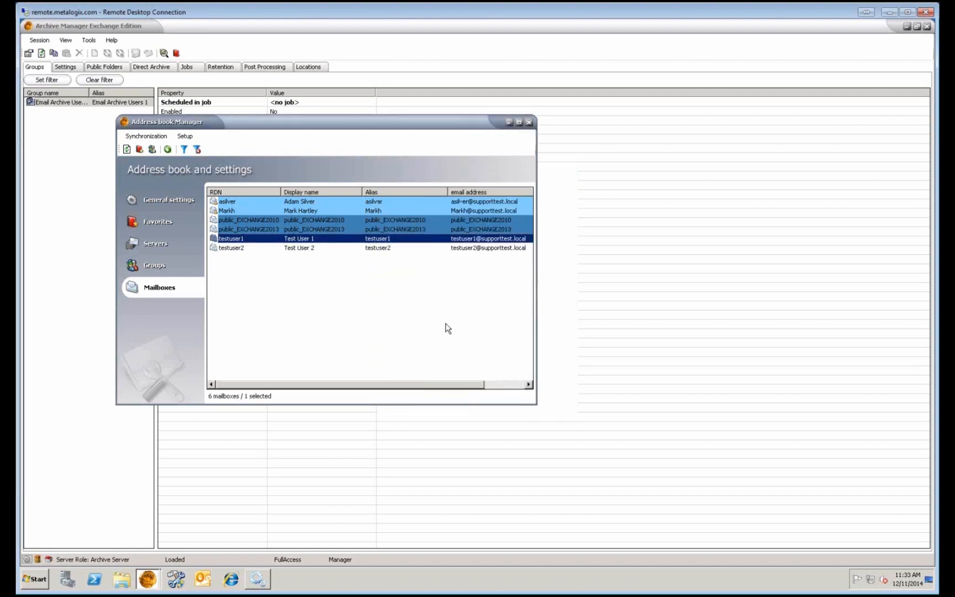